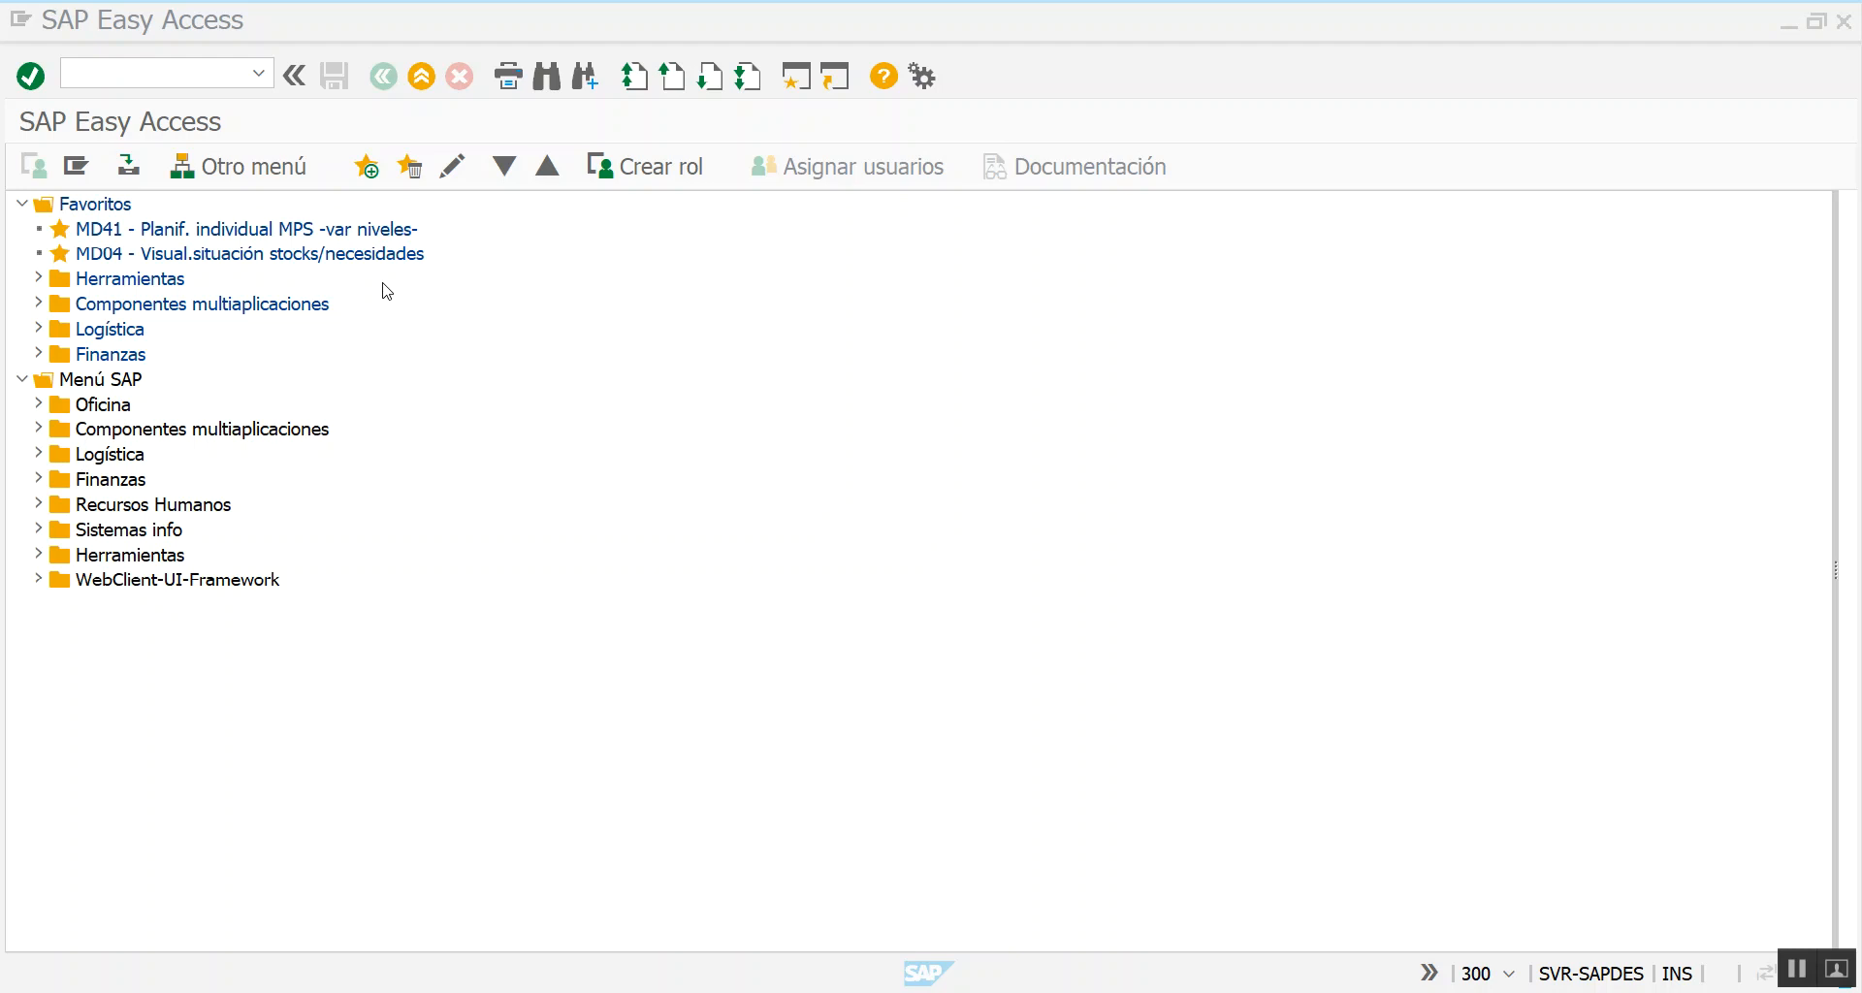
# Open the production order information system with transaction coois
pyautogui.click(258, 72)
pyautogui.write('coois')
pyautogui.press('Return')
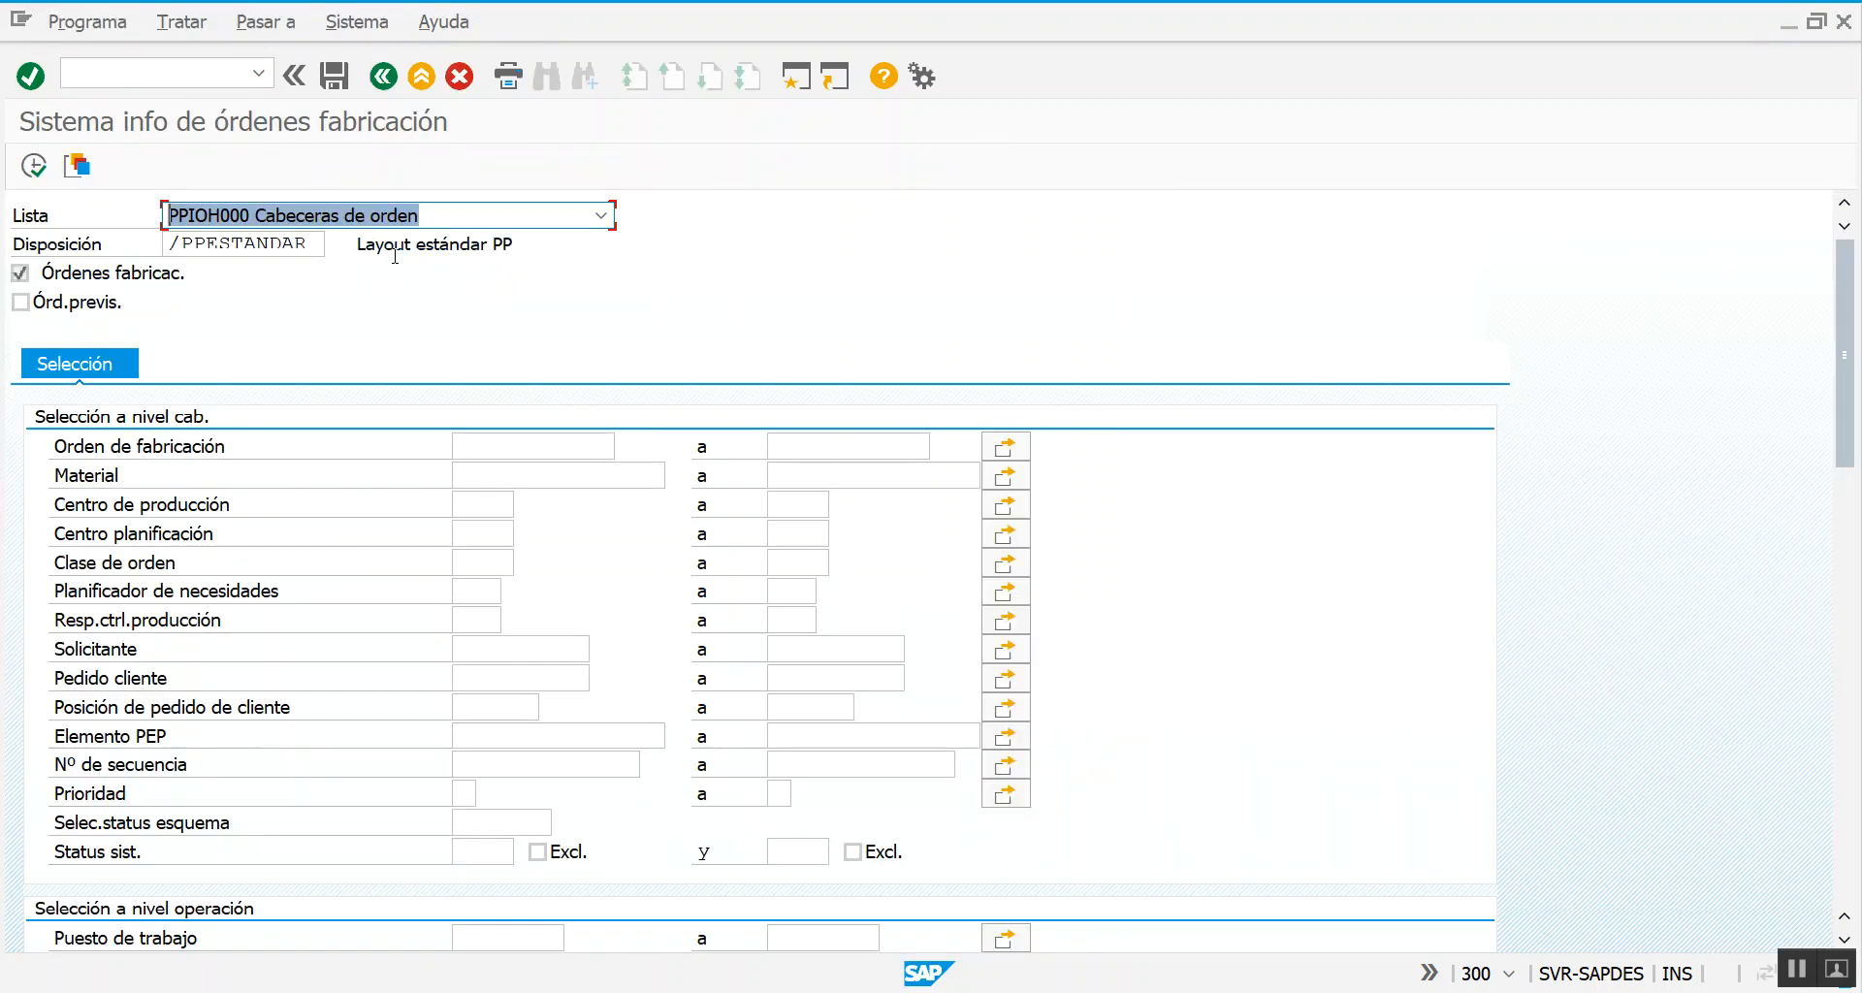
pyautogui.click(277, 242)
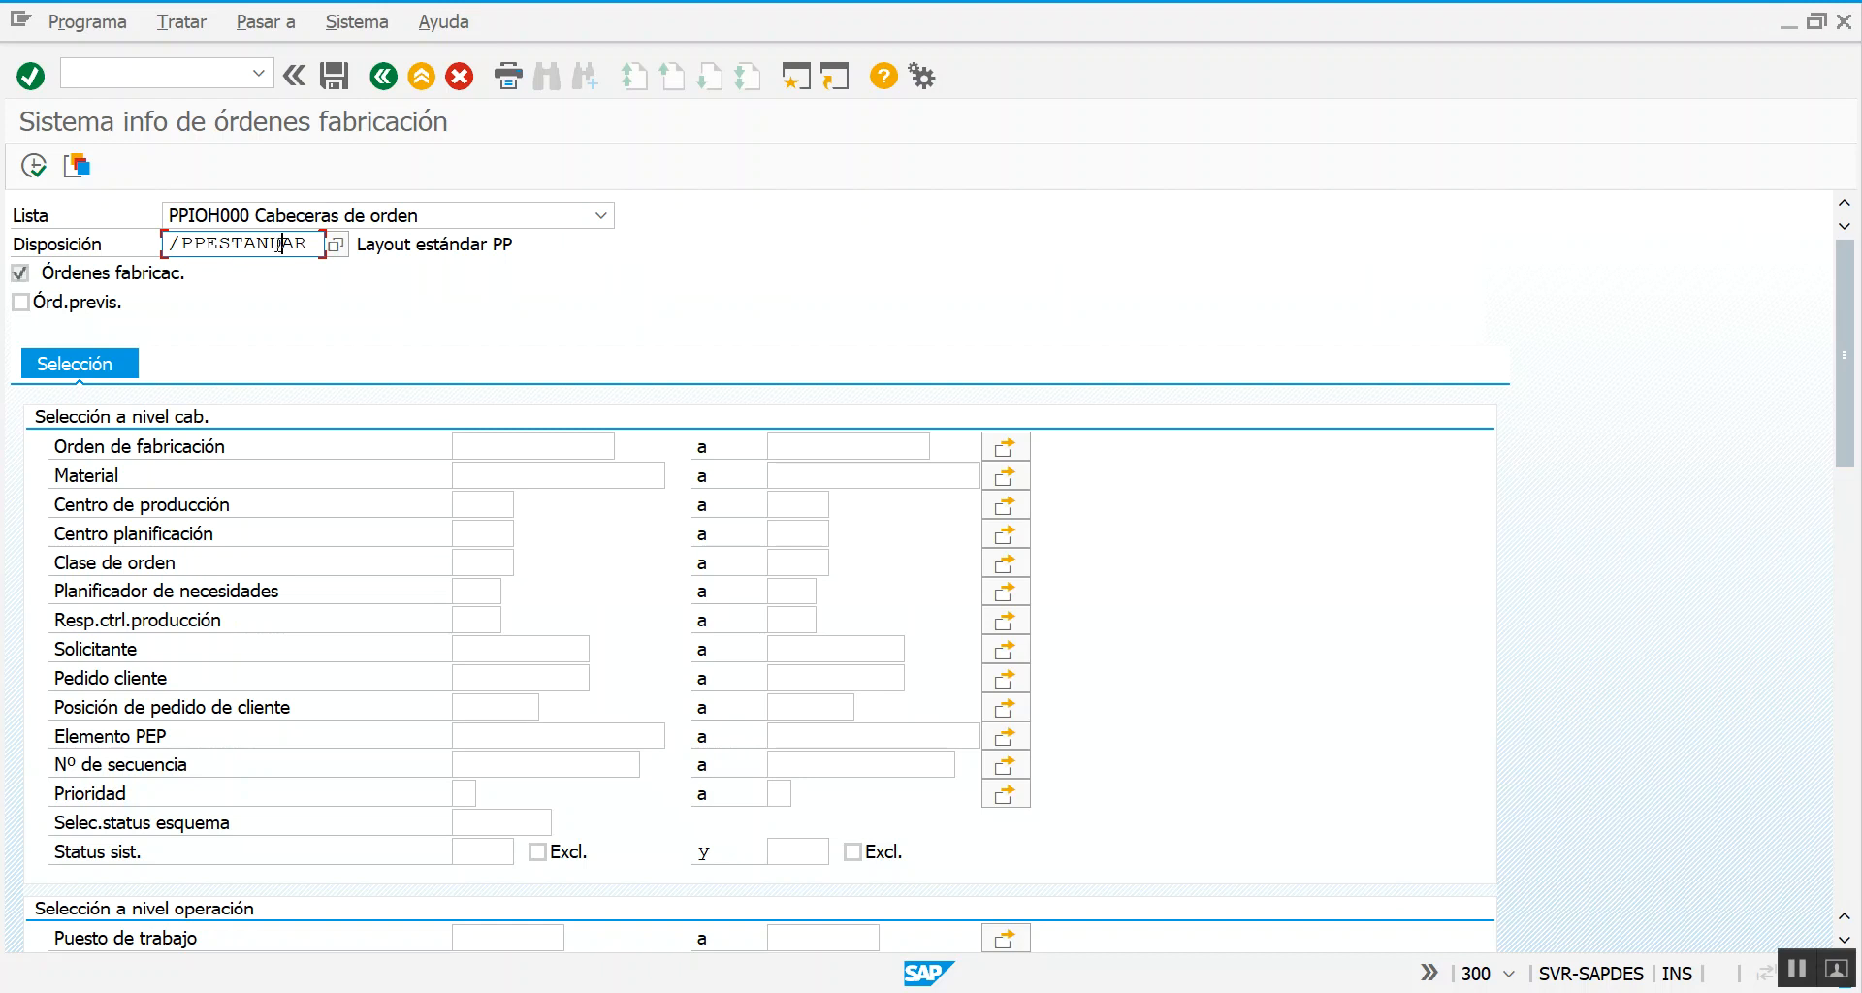
pyautogui.moveTo(315, 243); pyautogui.dragTo(145, 240)
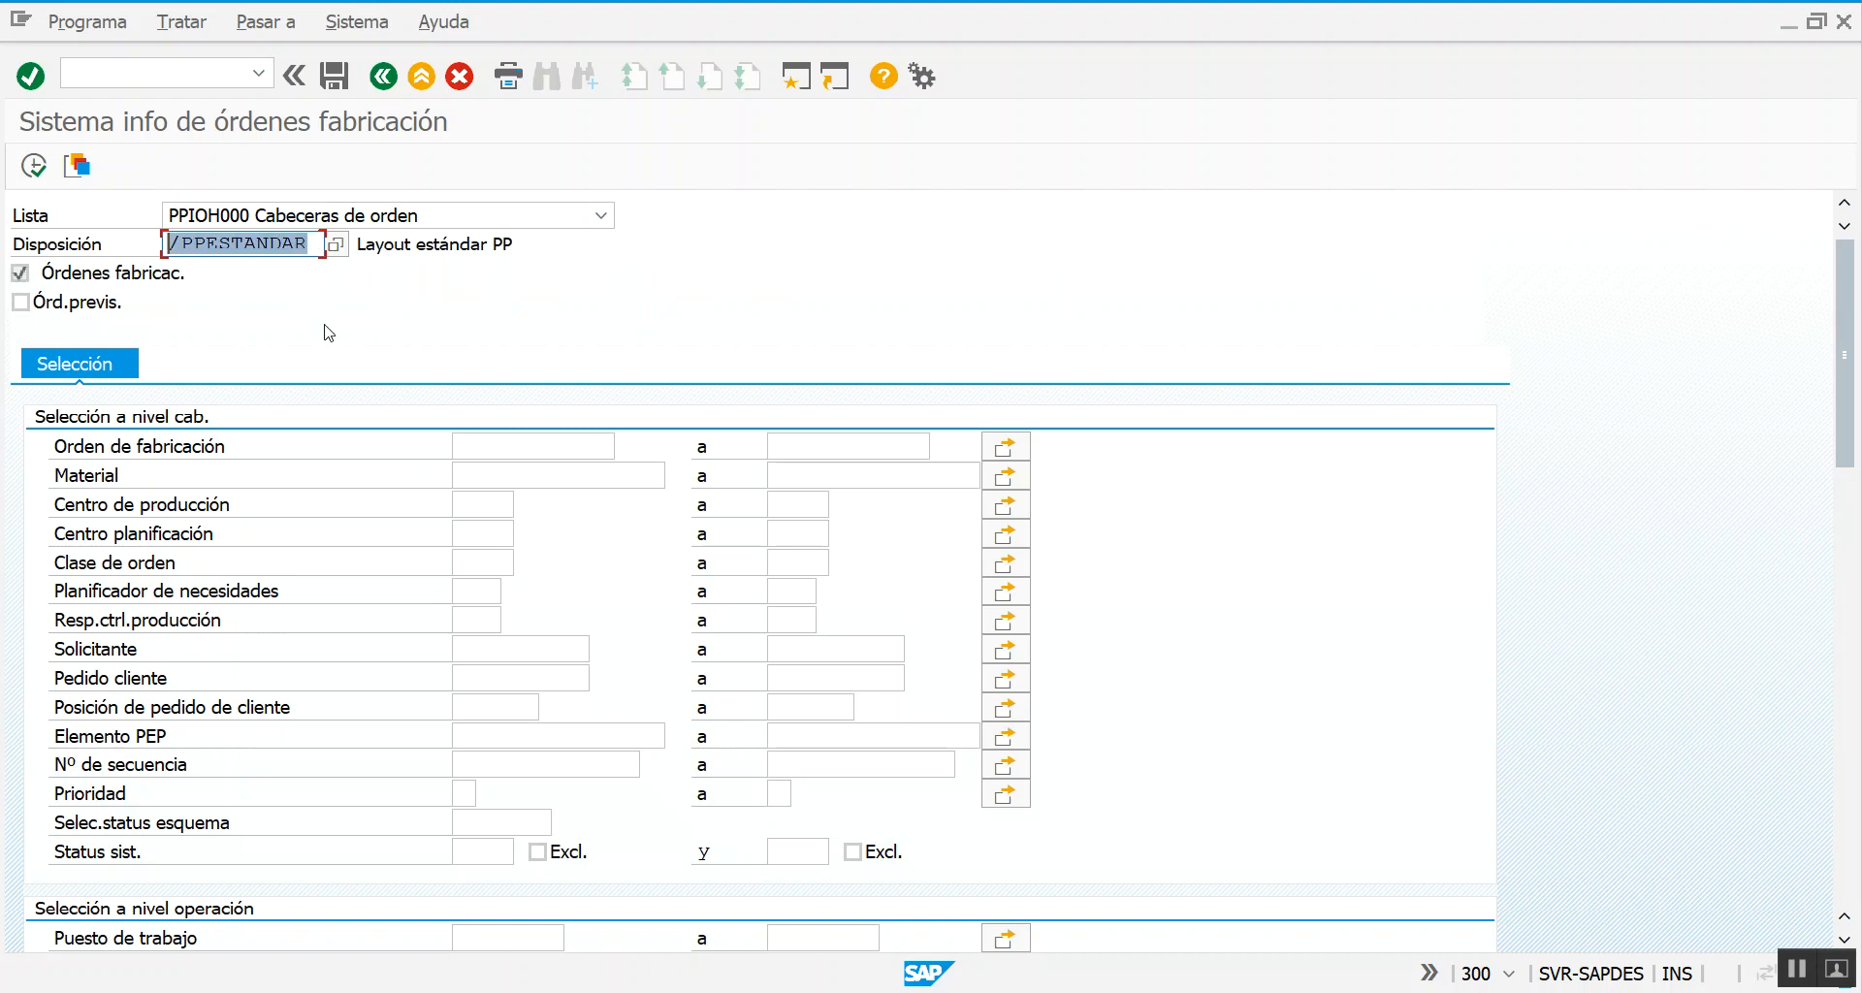
# Load the saved selection variant for production plant 0900 and order type ZDTY, with statuses ABIE and CTEC excluded
pyautogui.click(77, 166)
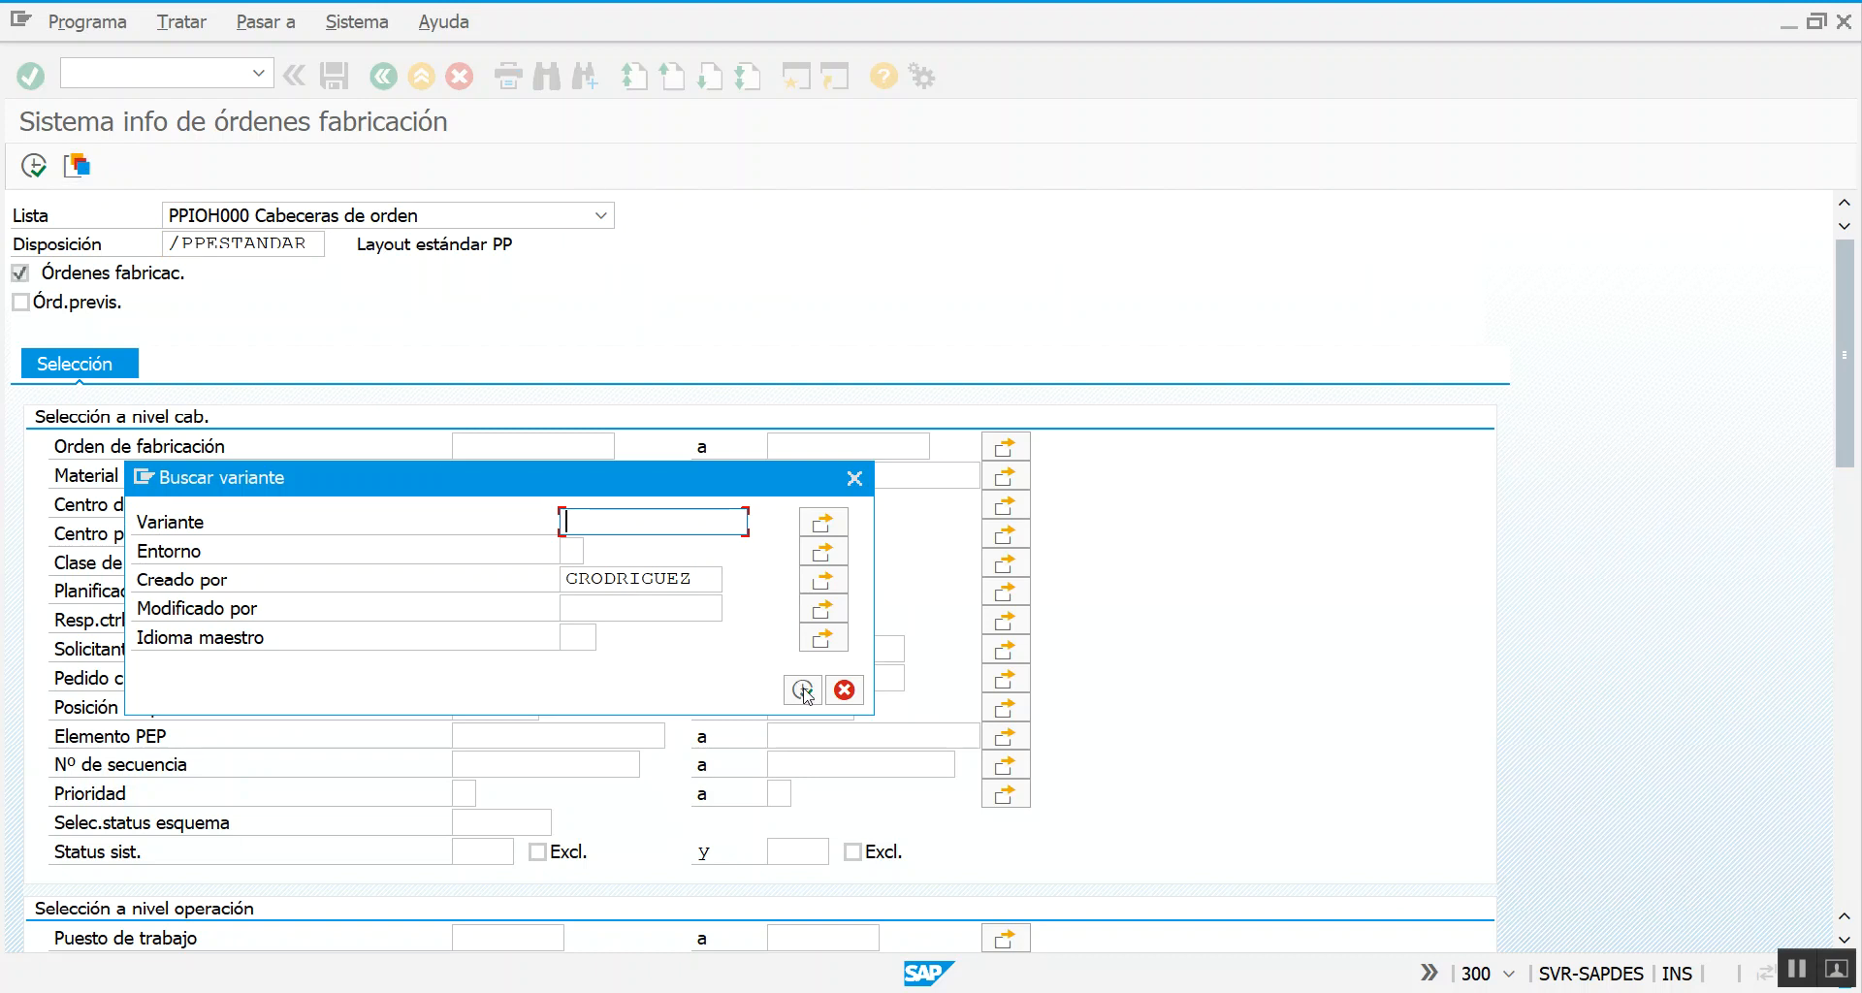
pyautogui.click(803, 690)
pyautogui.click(371, 469)
pyautogui.doubleClick(371, 469)
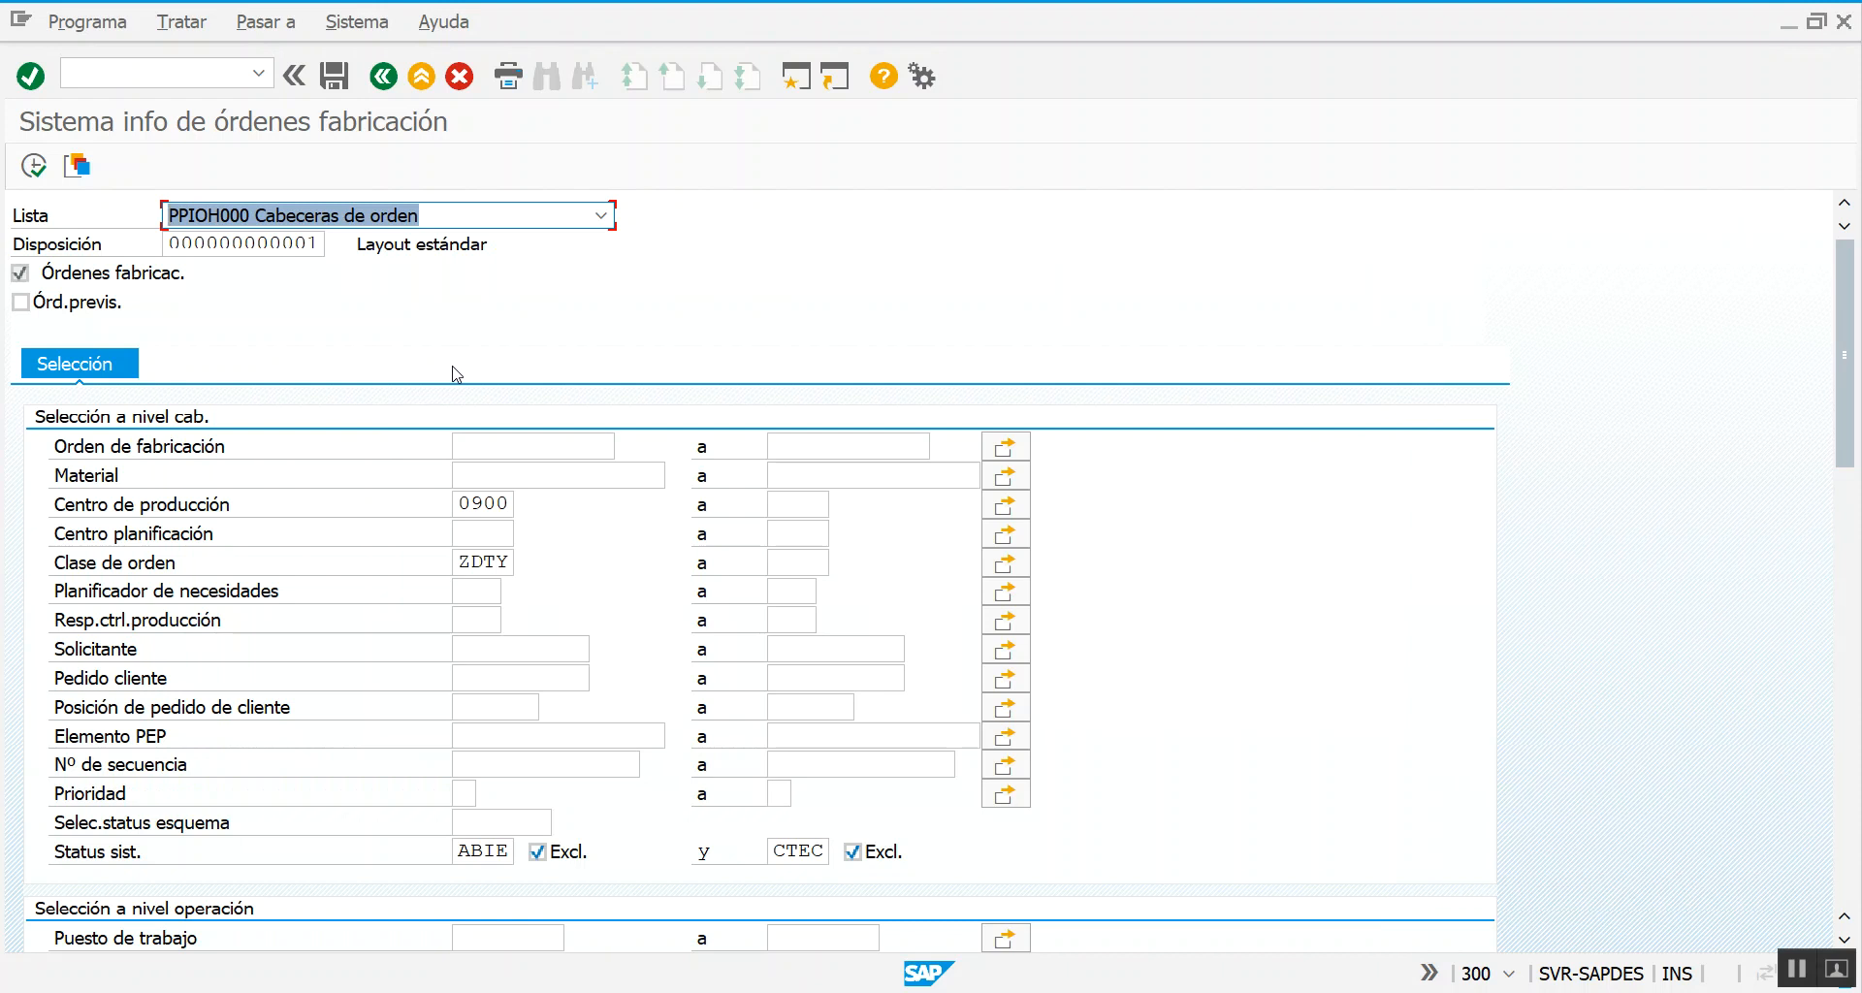
pyautogui.click(283, 250)
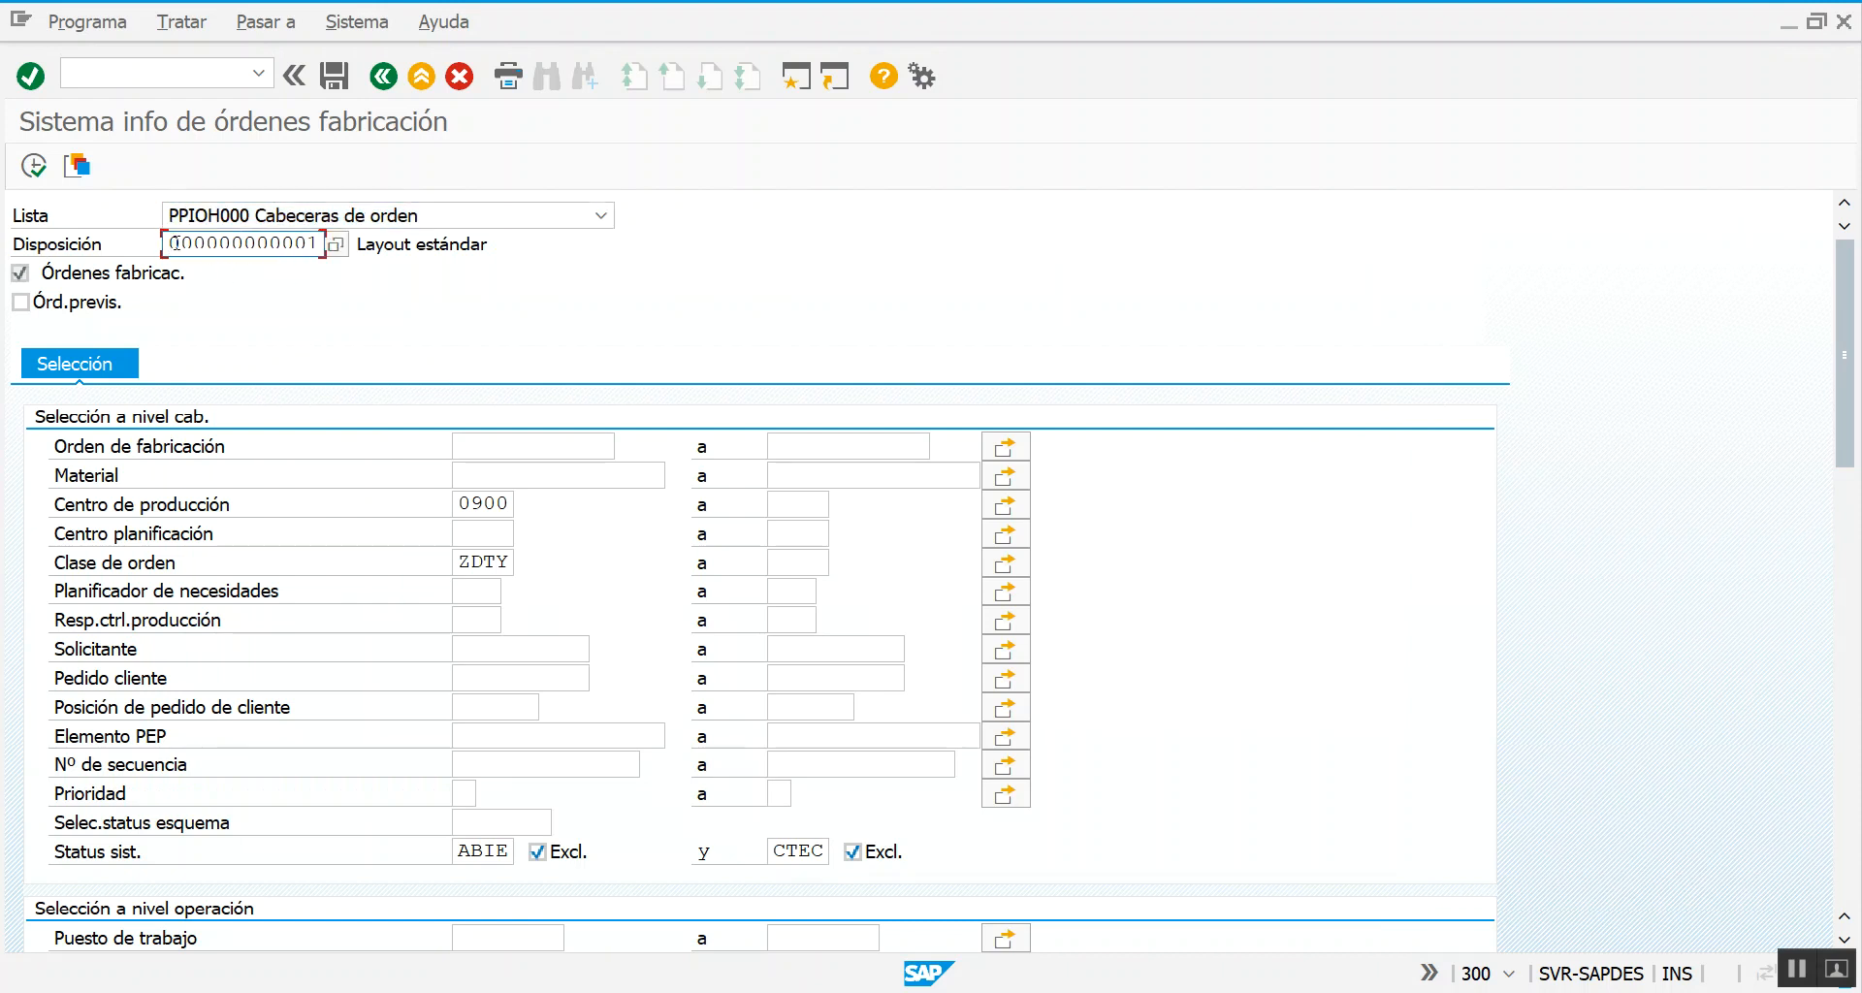
pyautogui.moveTo(173, 240); pyautogui.dragTo(320, 242)
pyautogui.click(260, 242)
pyautogui.press('Tab')
pyautogui.click(258, 242)
pyautogui.click(40, 176)
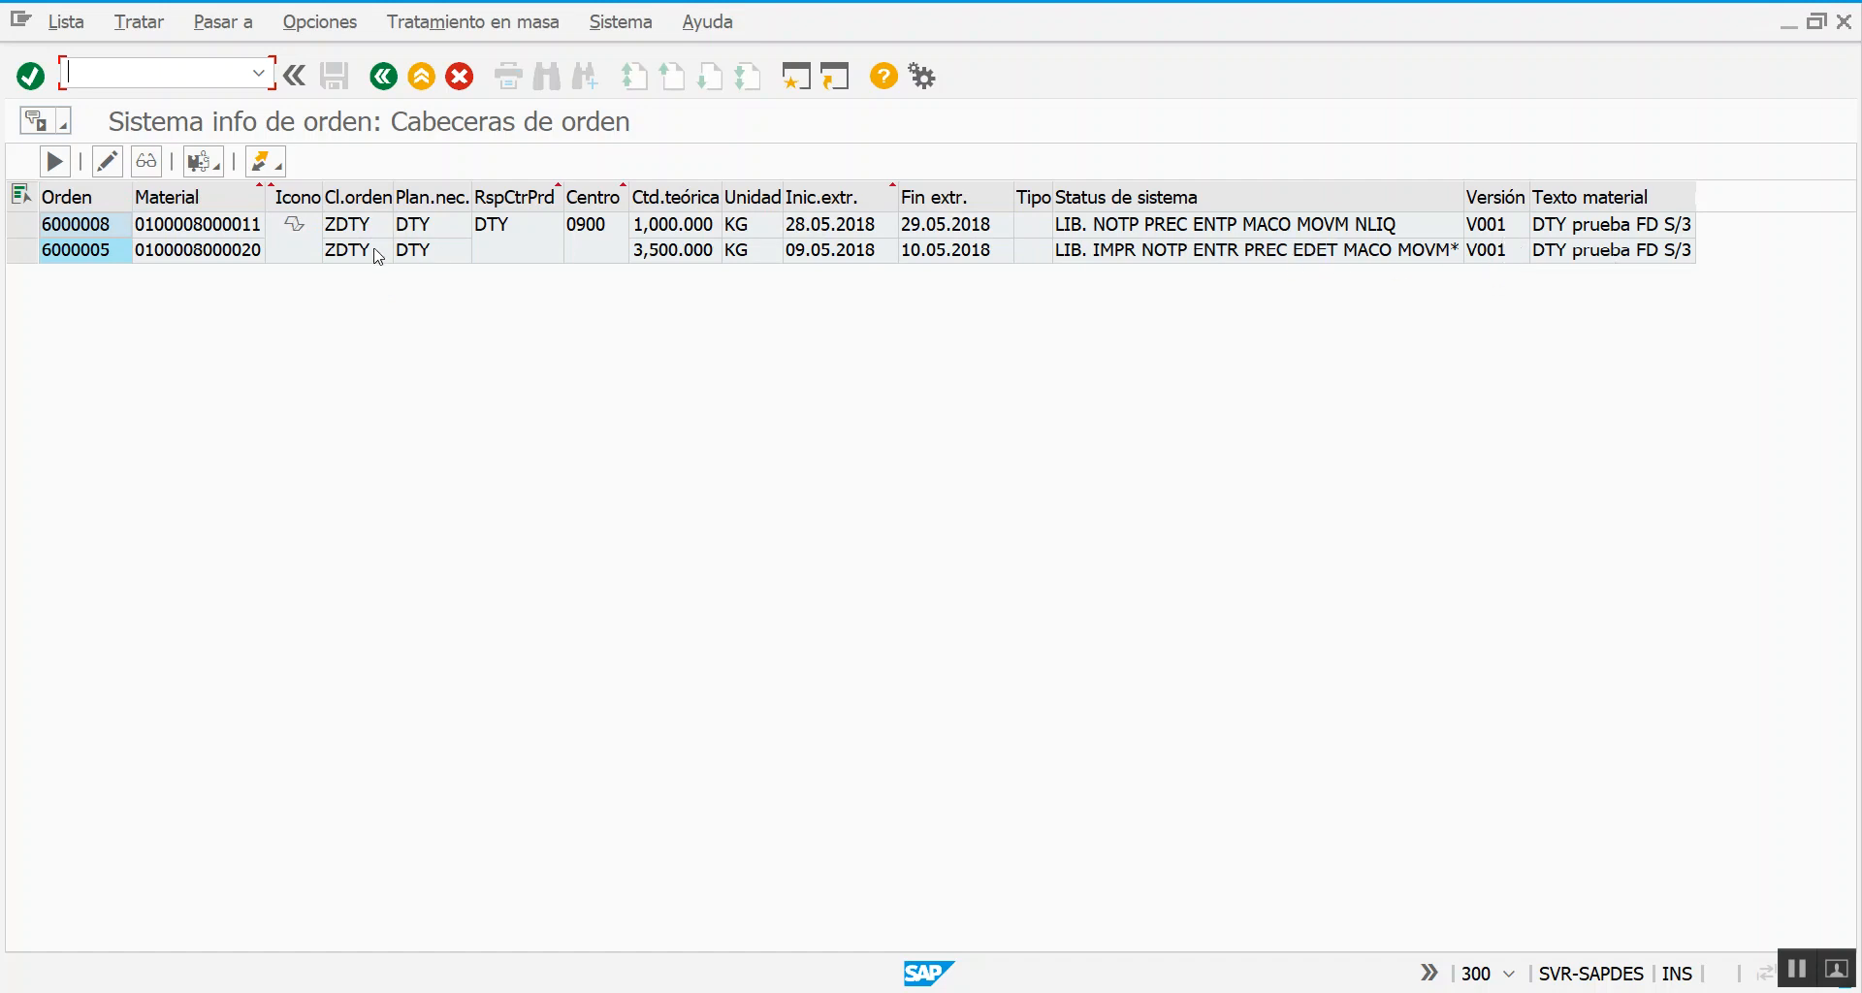
# Switch the order header list to the layout /PPESTANDAR, Layout estándar PP
pyautogui.click(55, 161)
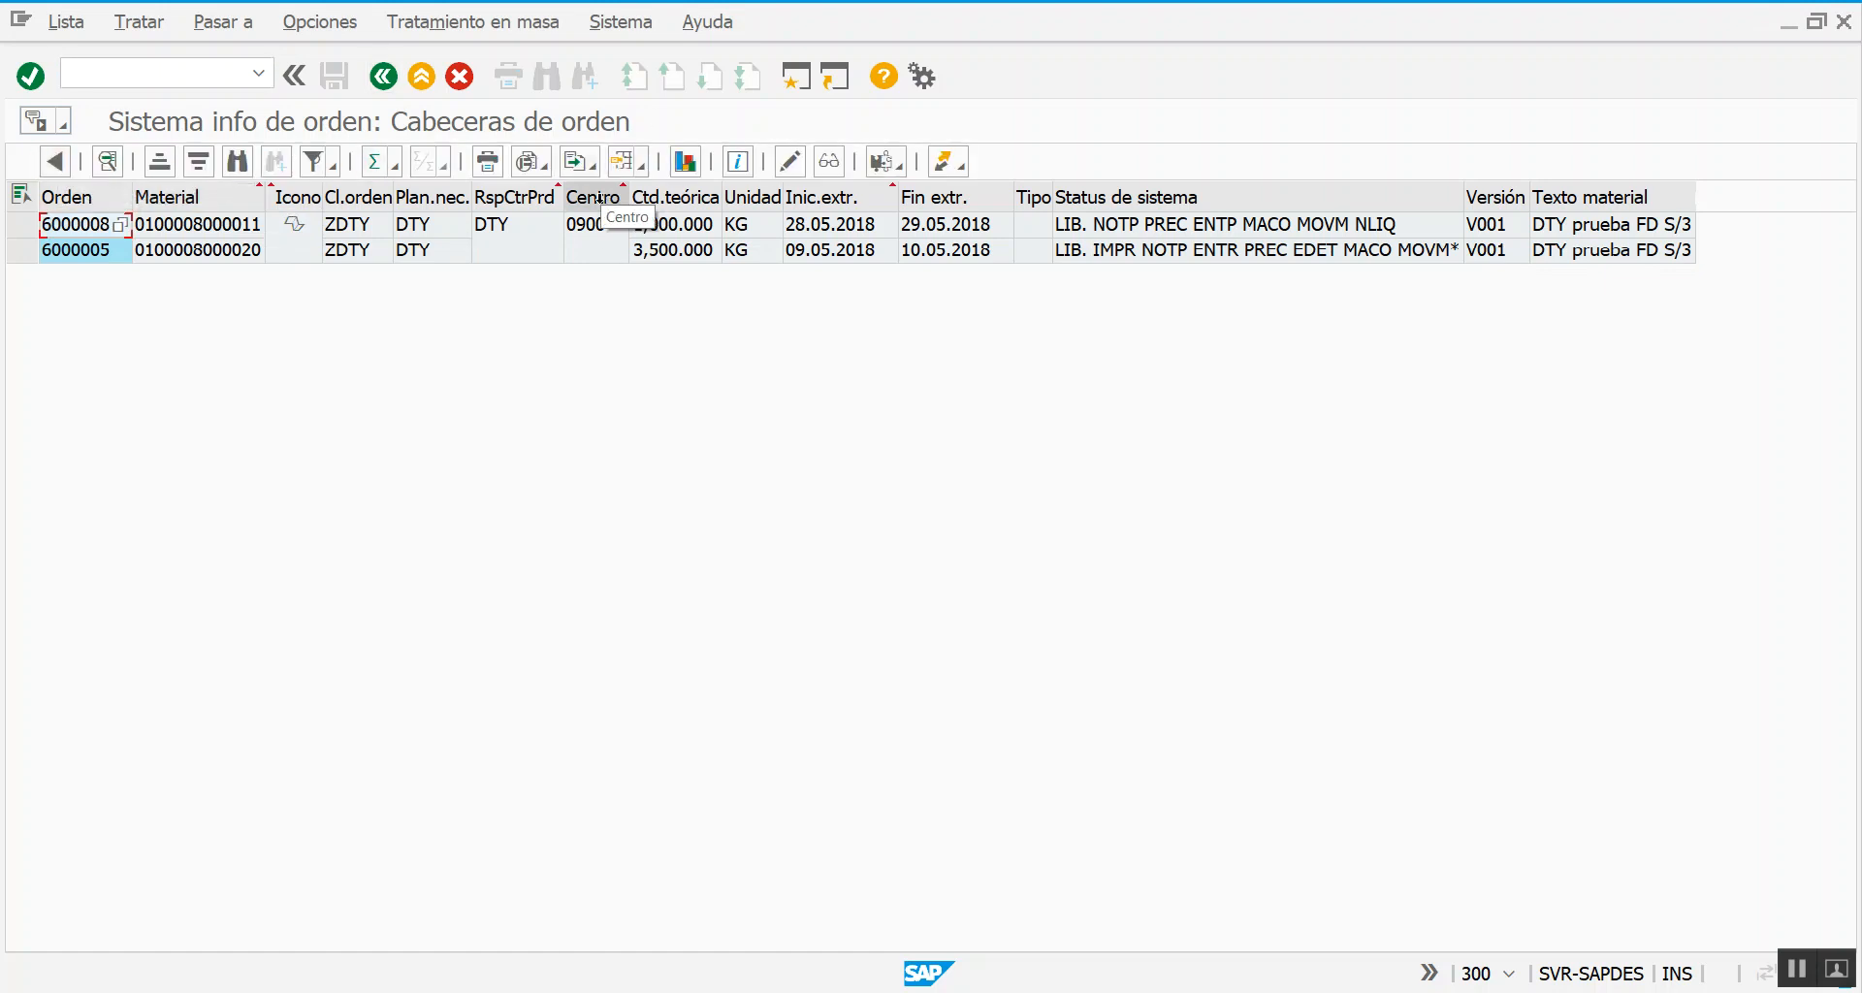
pyautogui.click(644, 167)
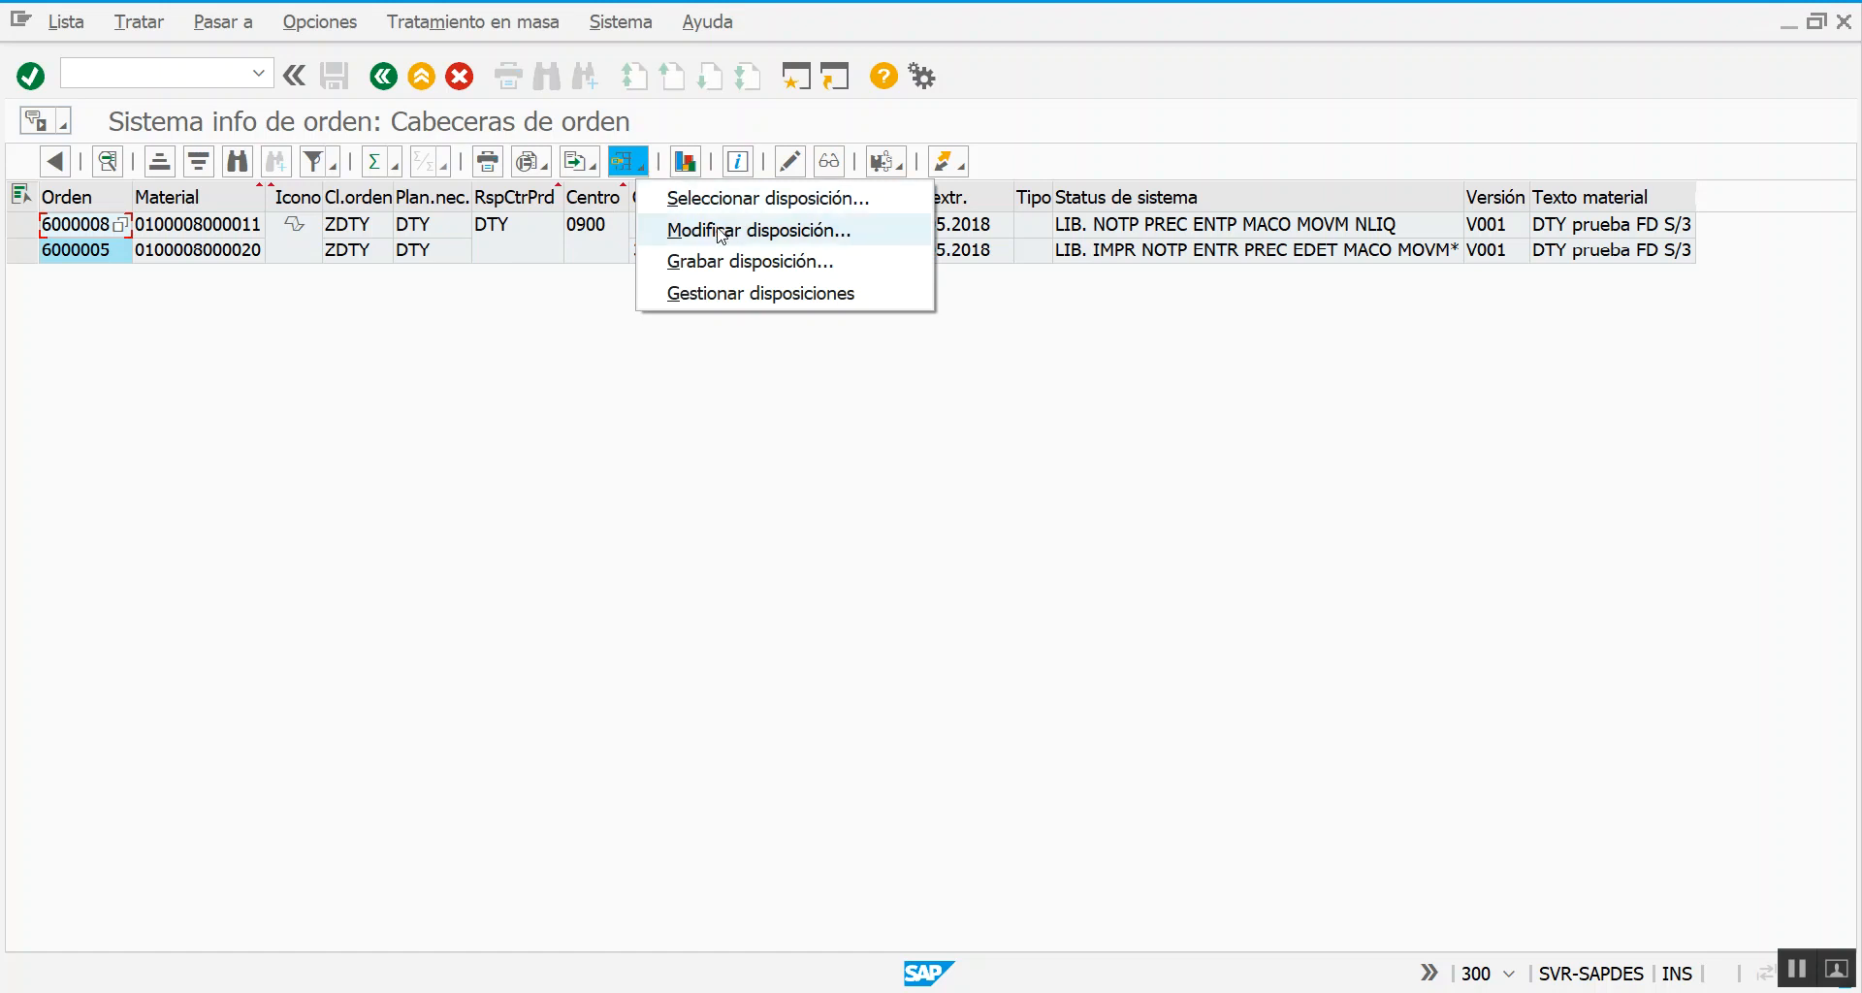
pyautogui.click(747, 207)
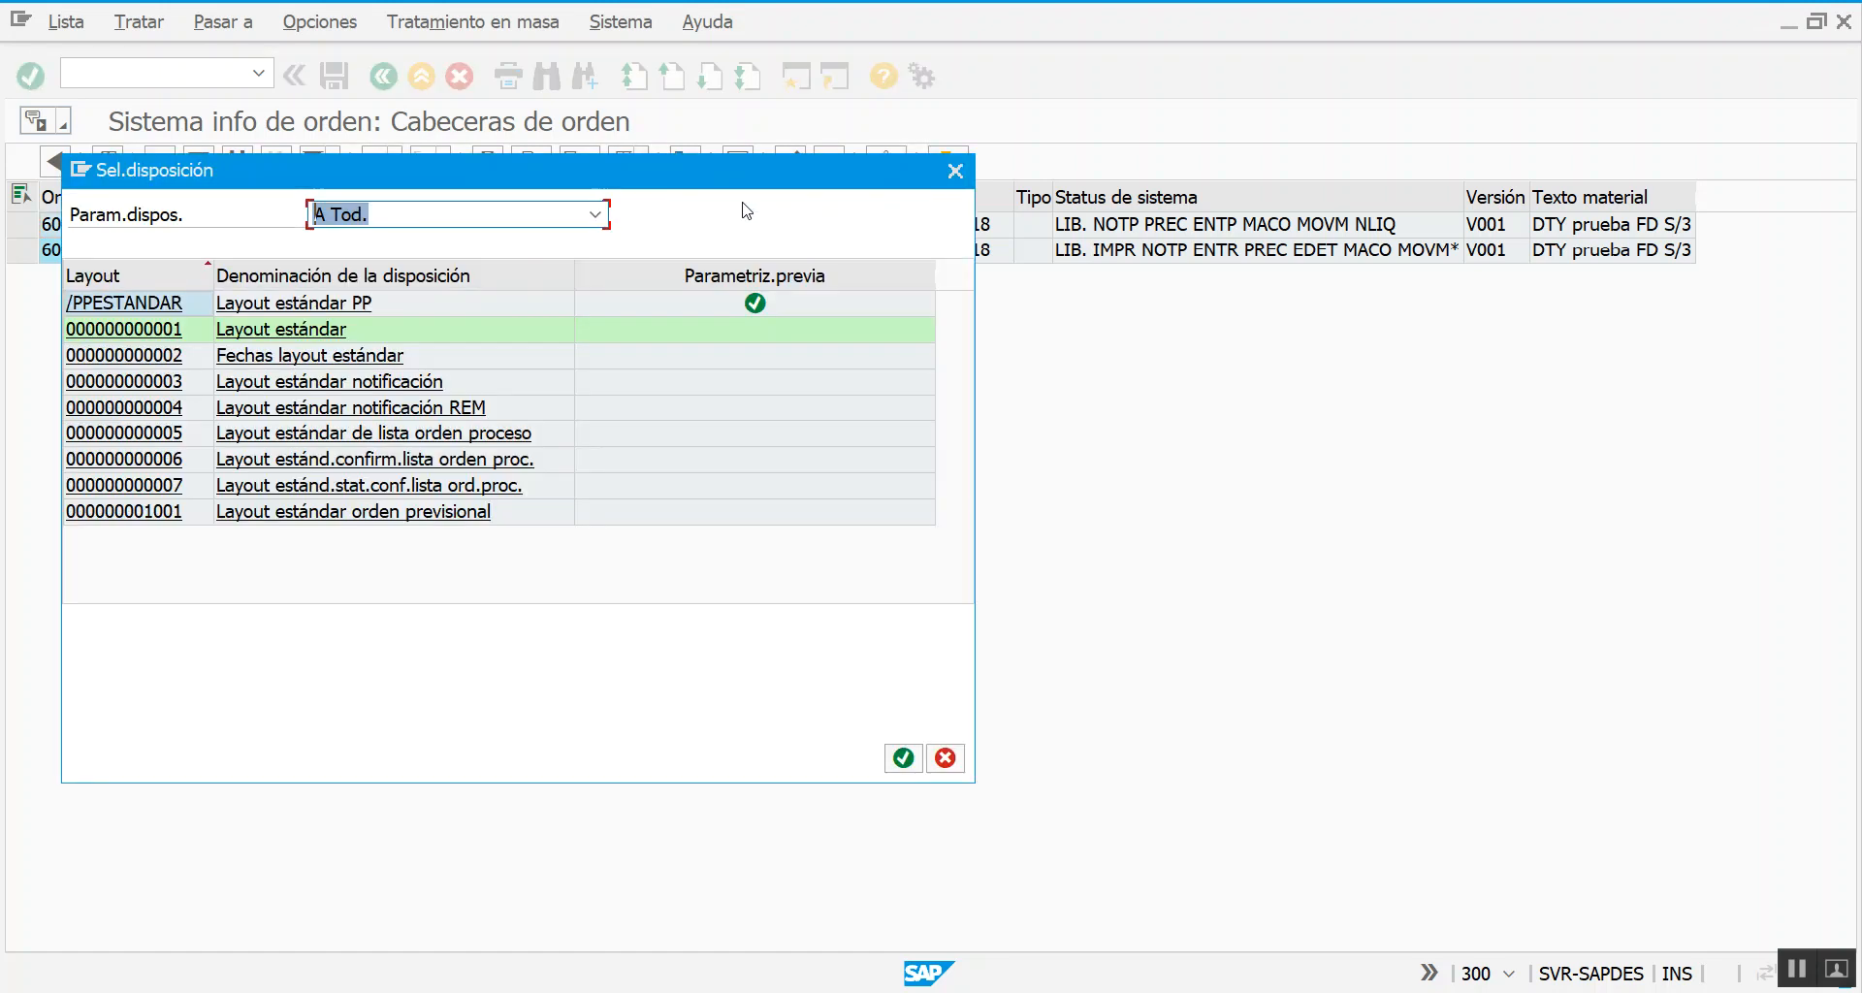
pyautogui.moveTo(594, 184); pyautogui.dragTo(1049, 276)
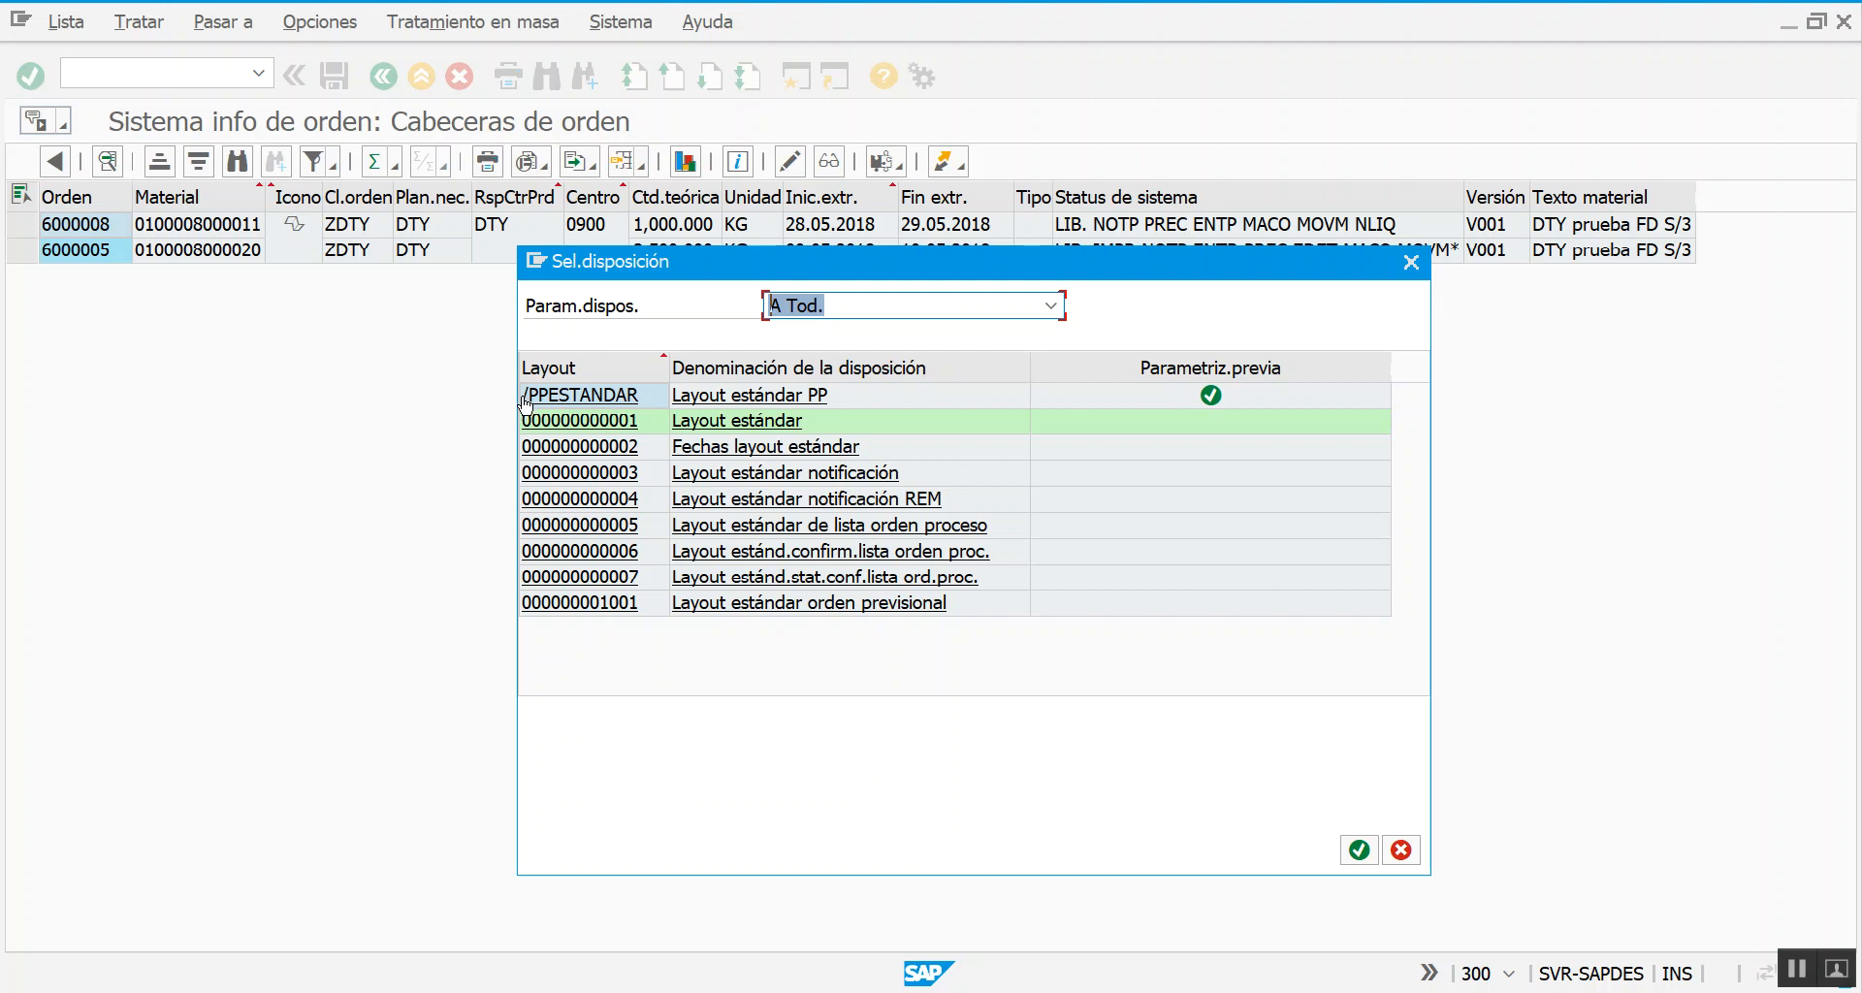
pyautogui.click(754, 395)
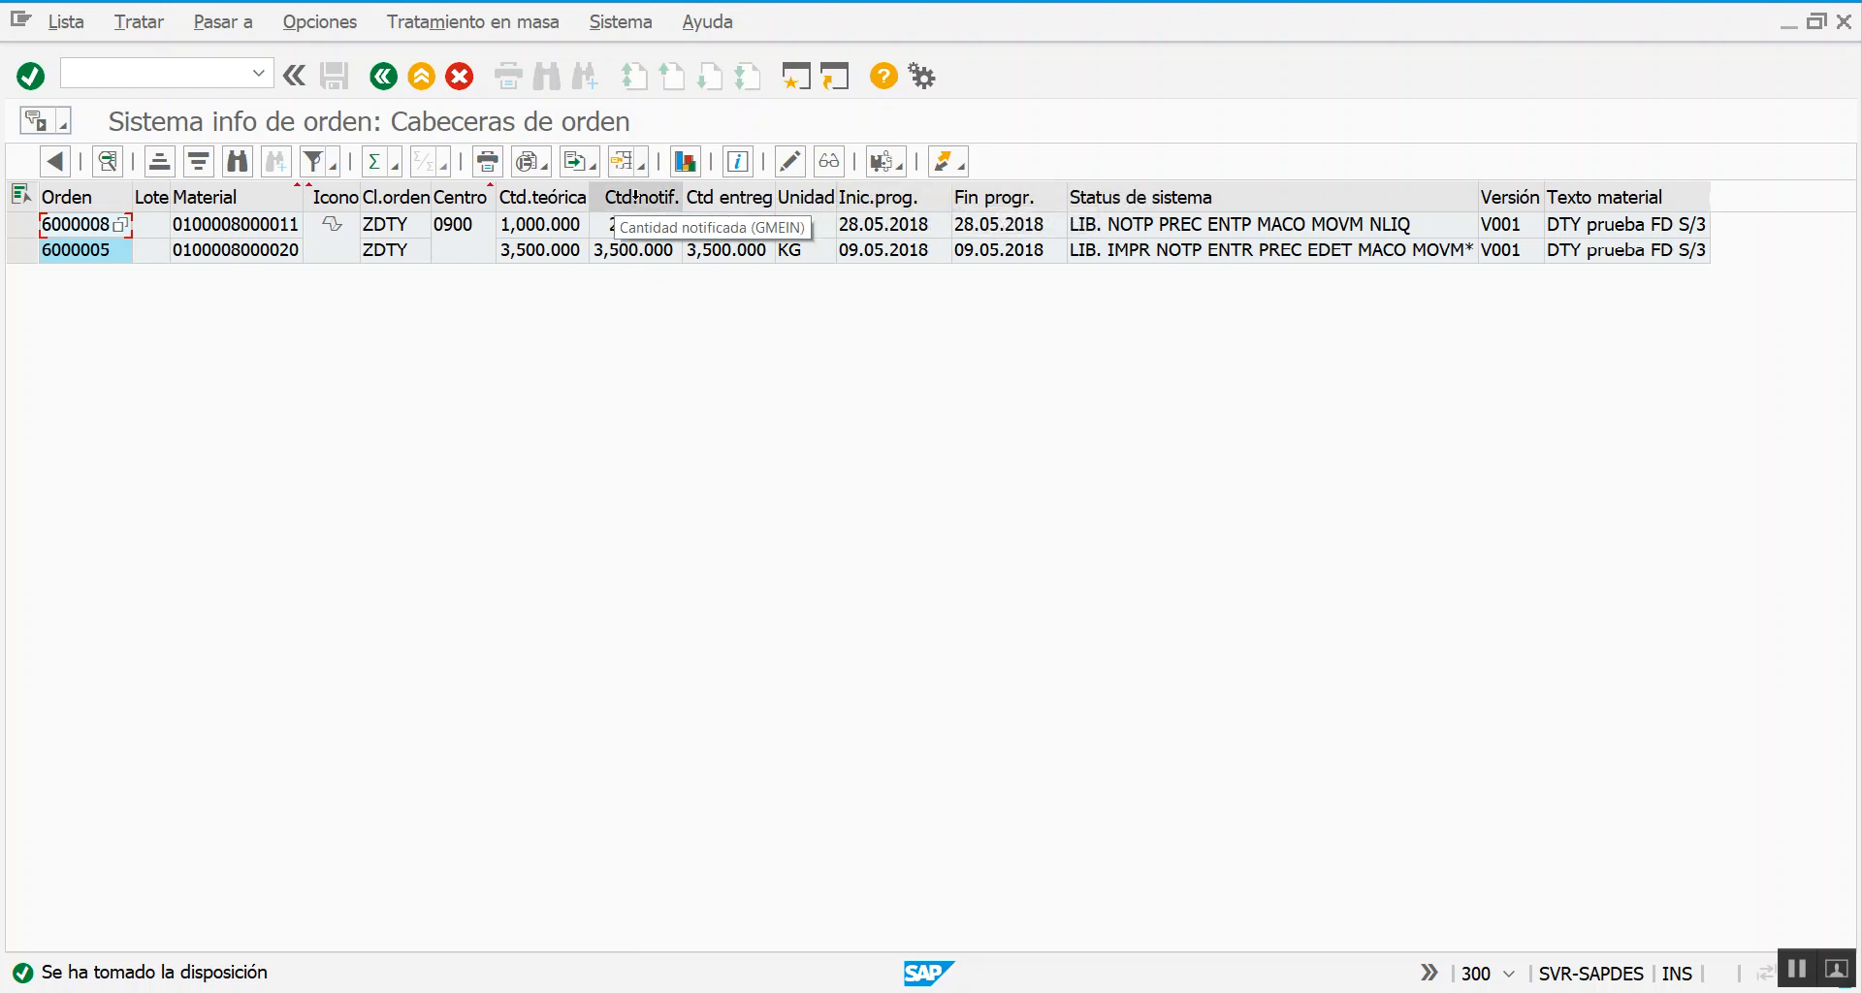
# Compare the theoretical, confirmed and delivered quantities of the orders, and widen the Lote column
pyautogui.moveTo(630, 197); pyautogui.dragTo(721, 196)
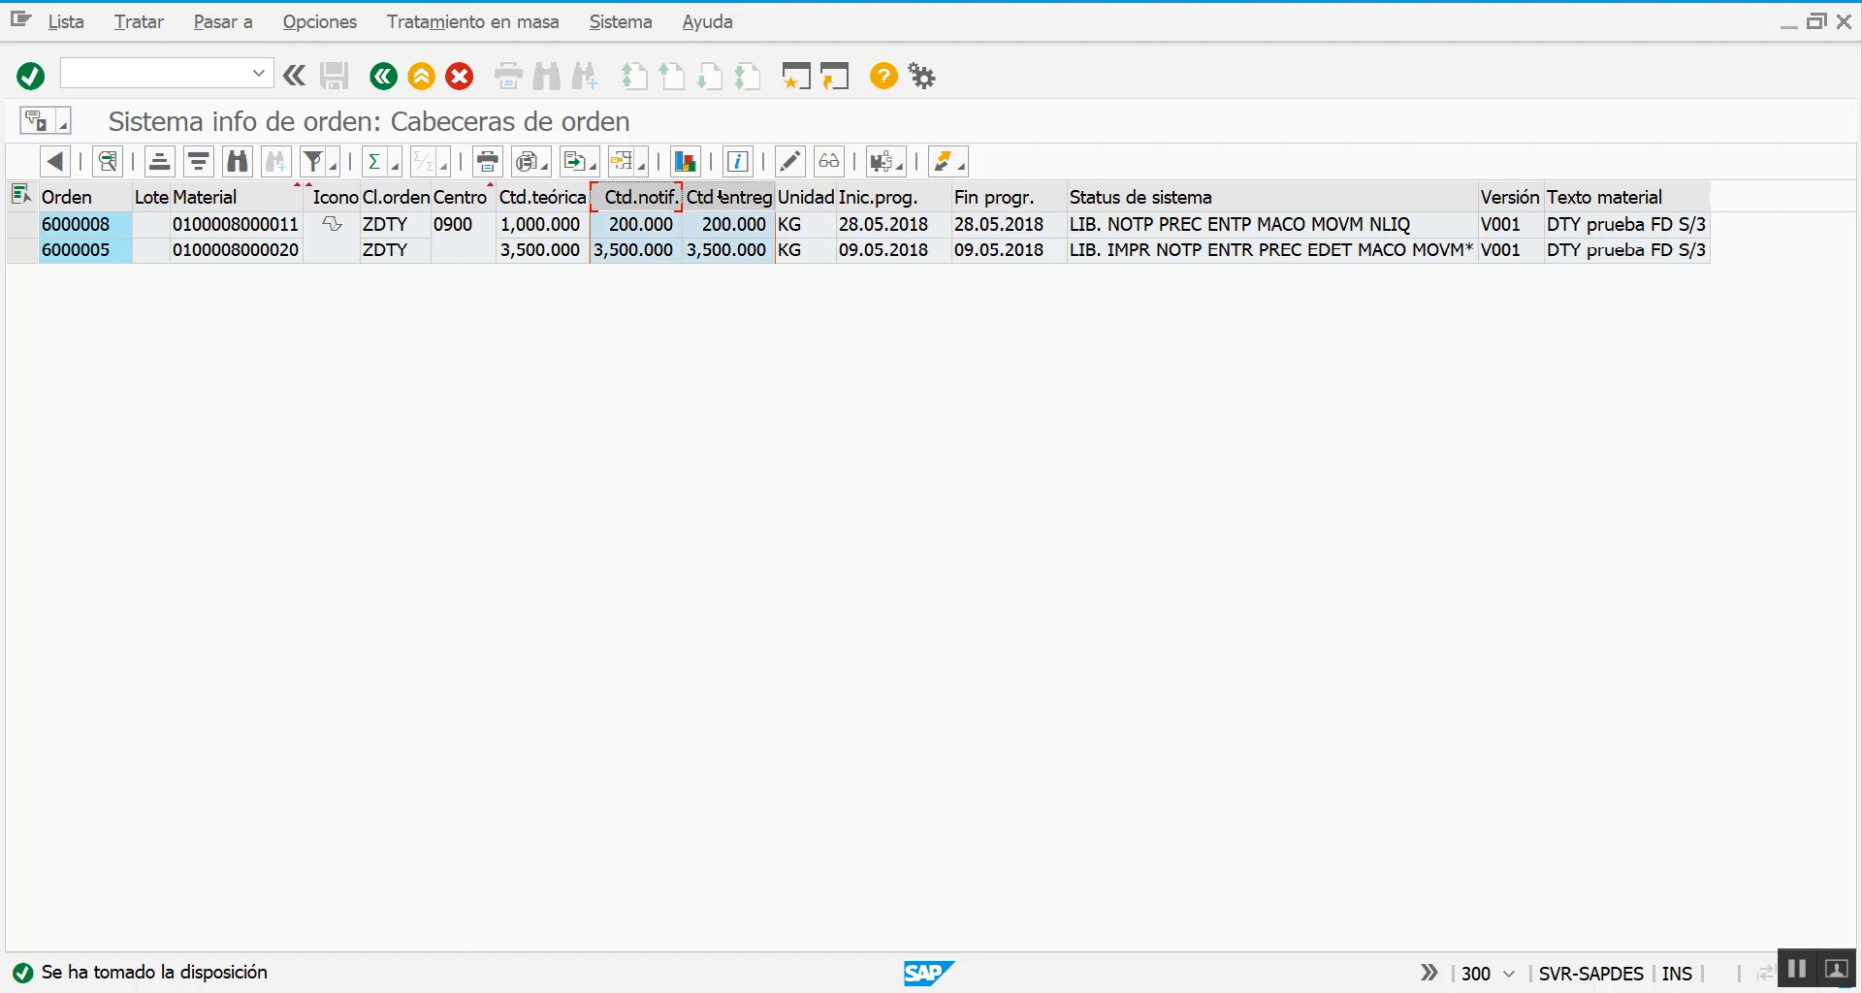
pyautogui.click(732, 226)
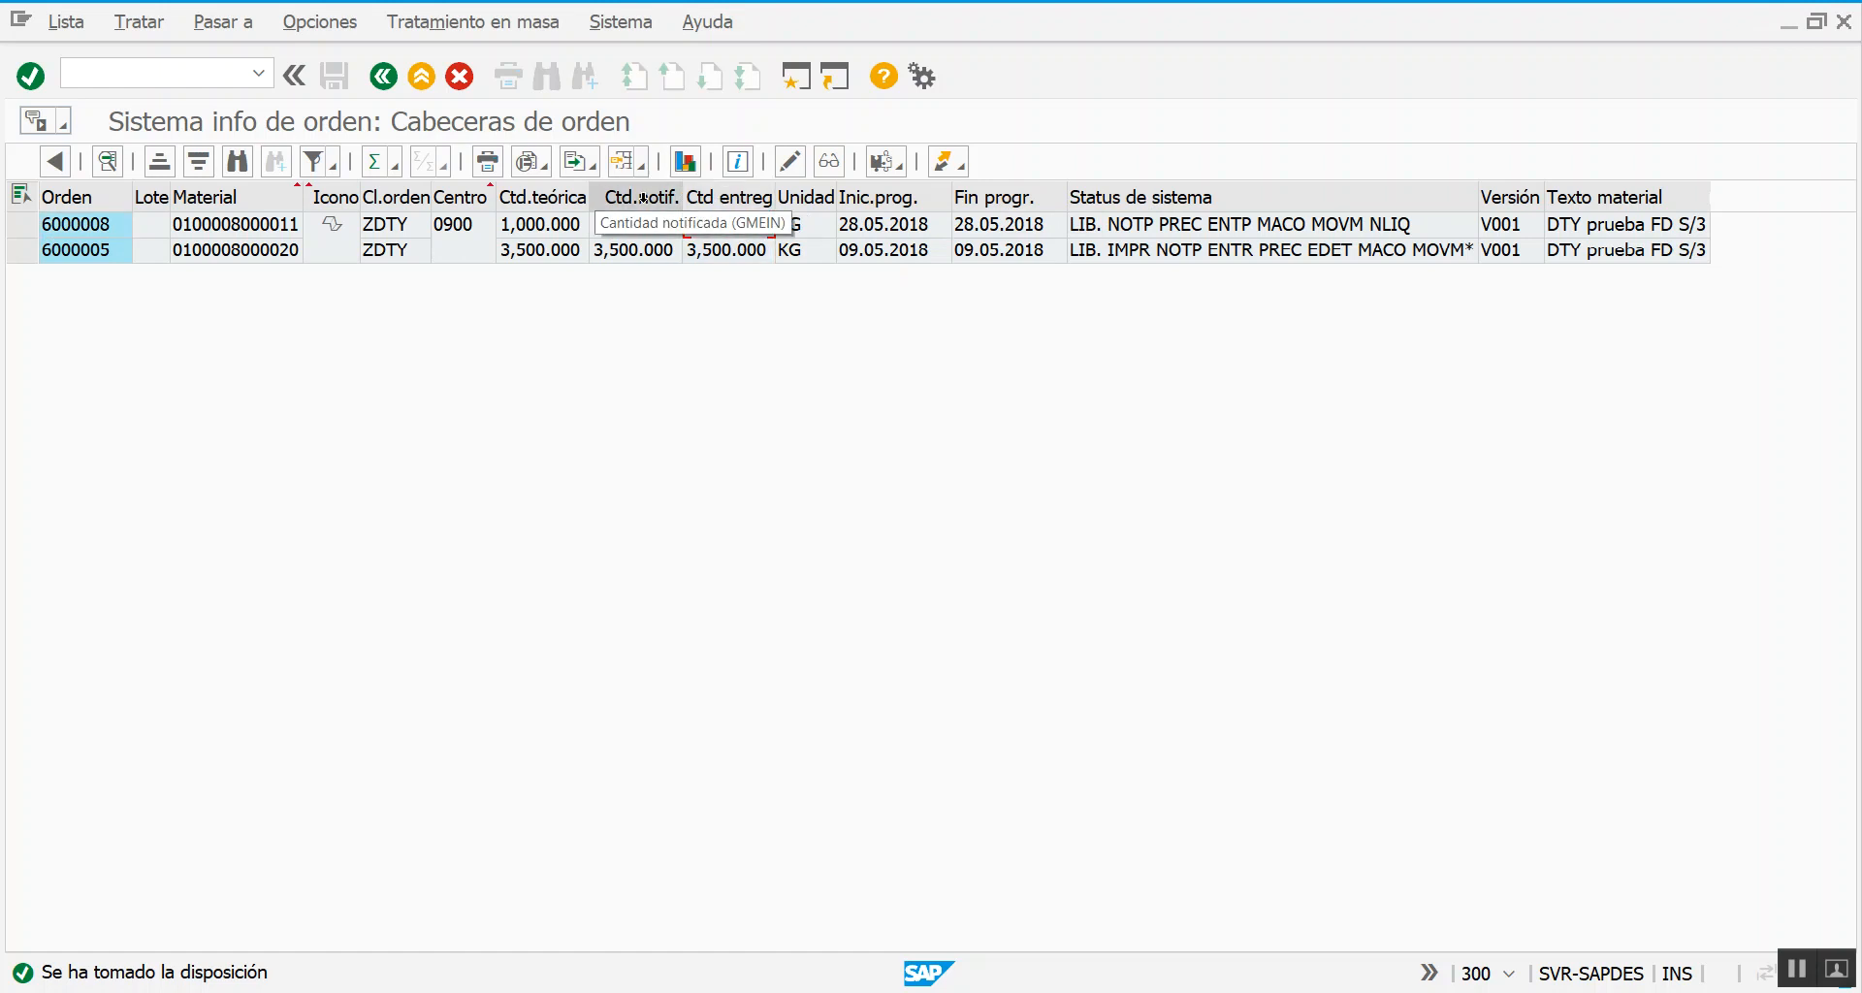
pyautogui.click(549, 206)
pyautogui.click(553, 225)
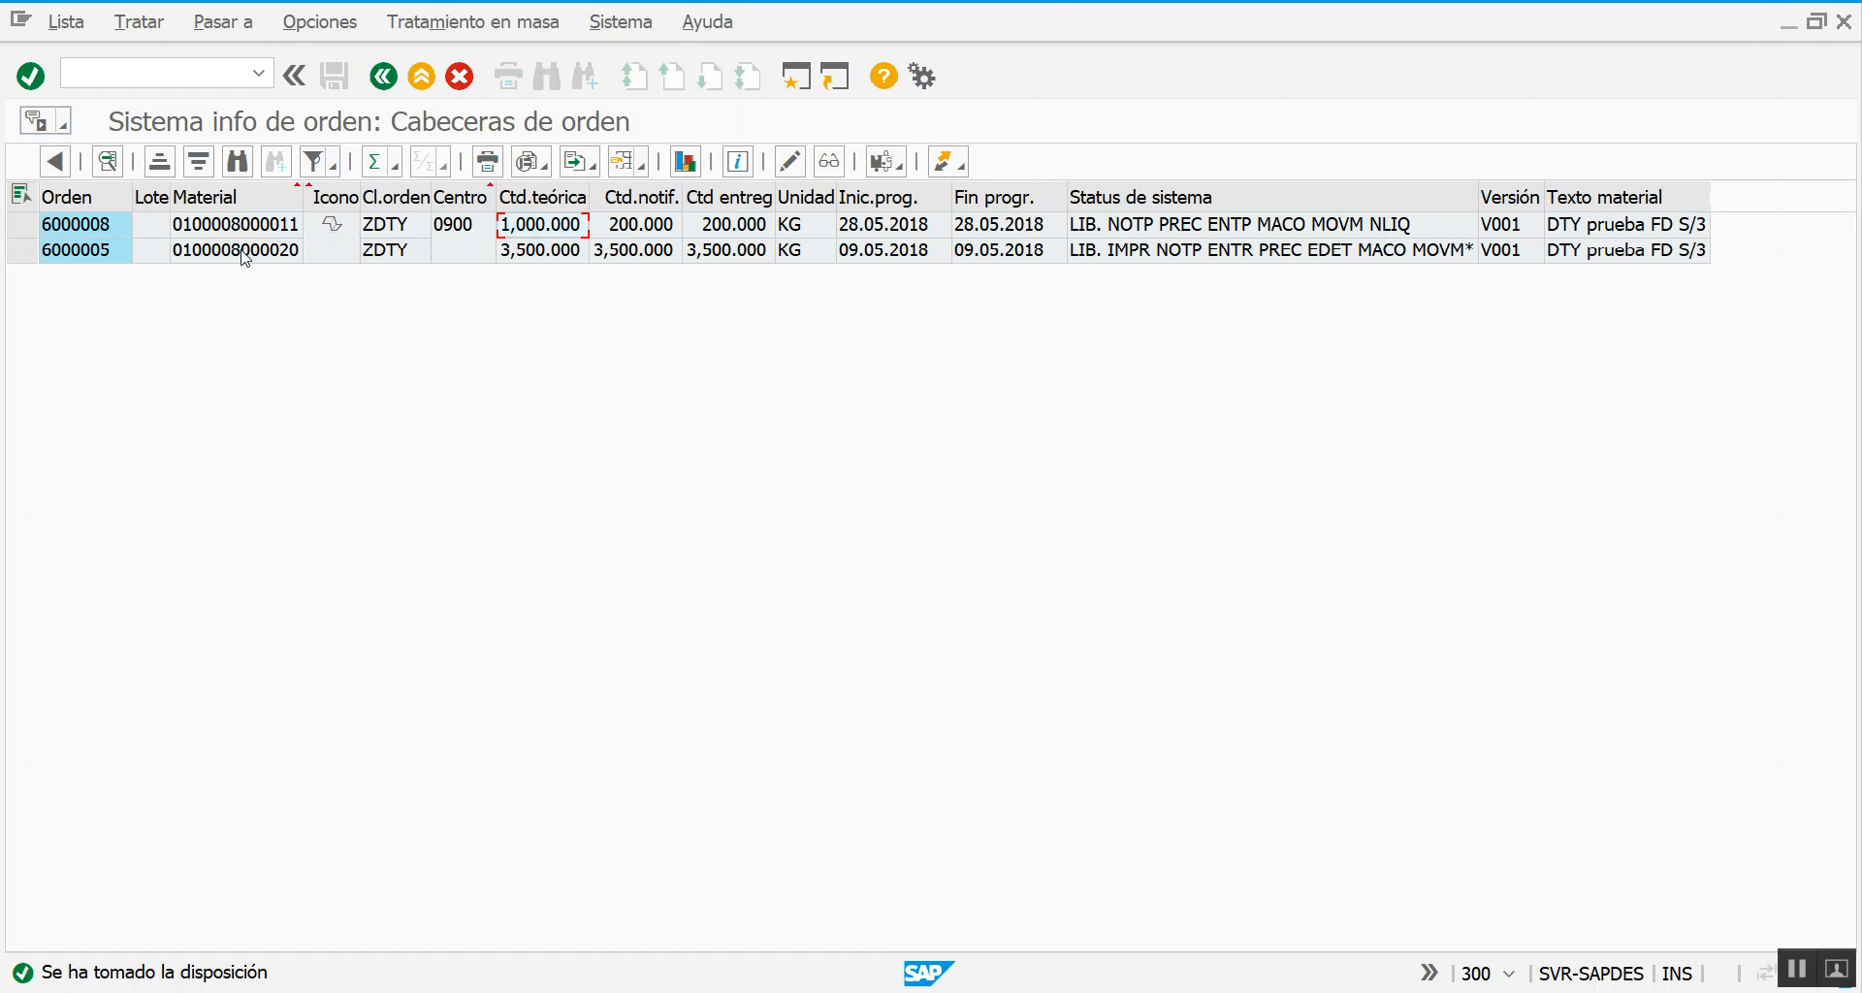
pyautogui.click(148, 228)
pyautogui.moveTo(171, 197); pyautogui.dragTo(214, 197)
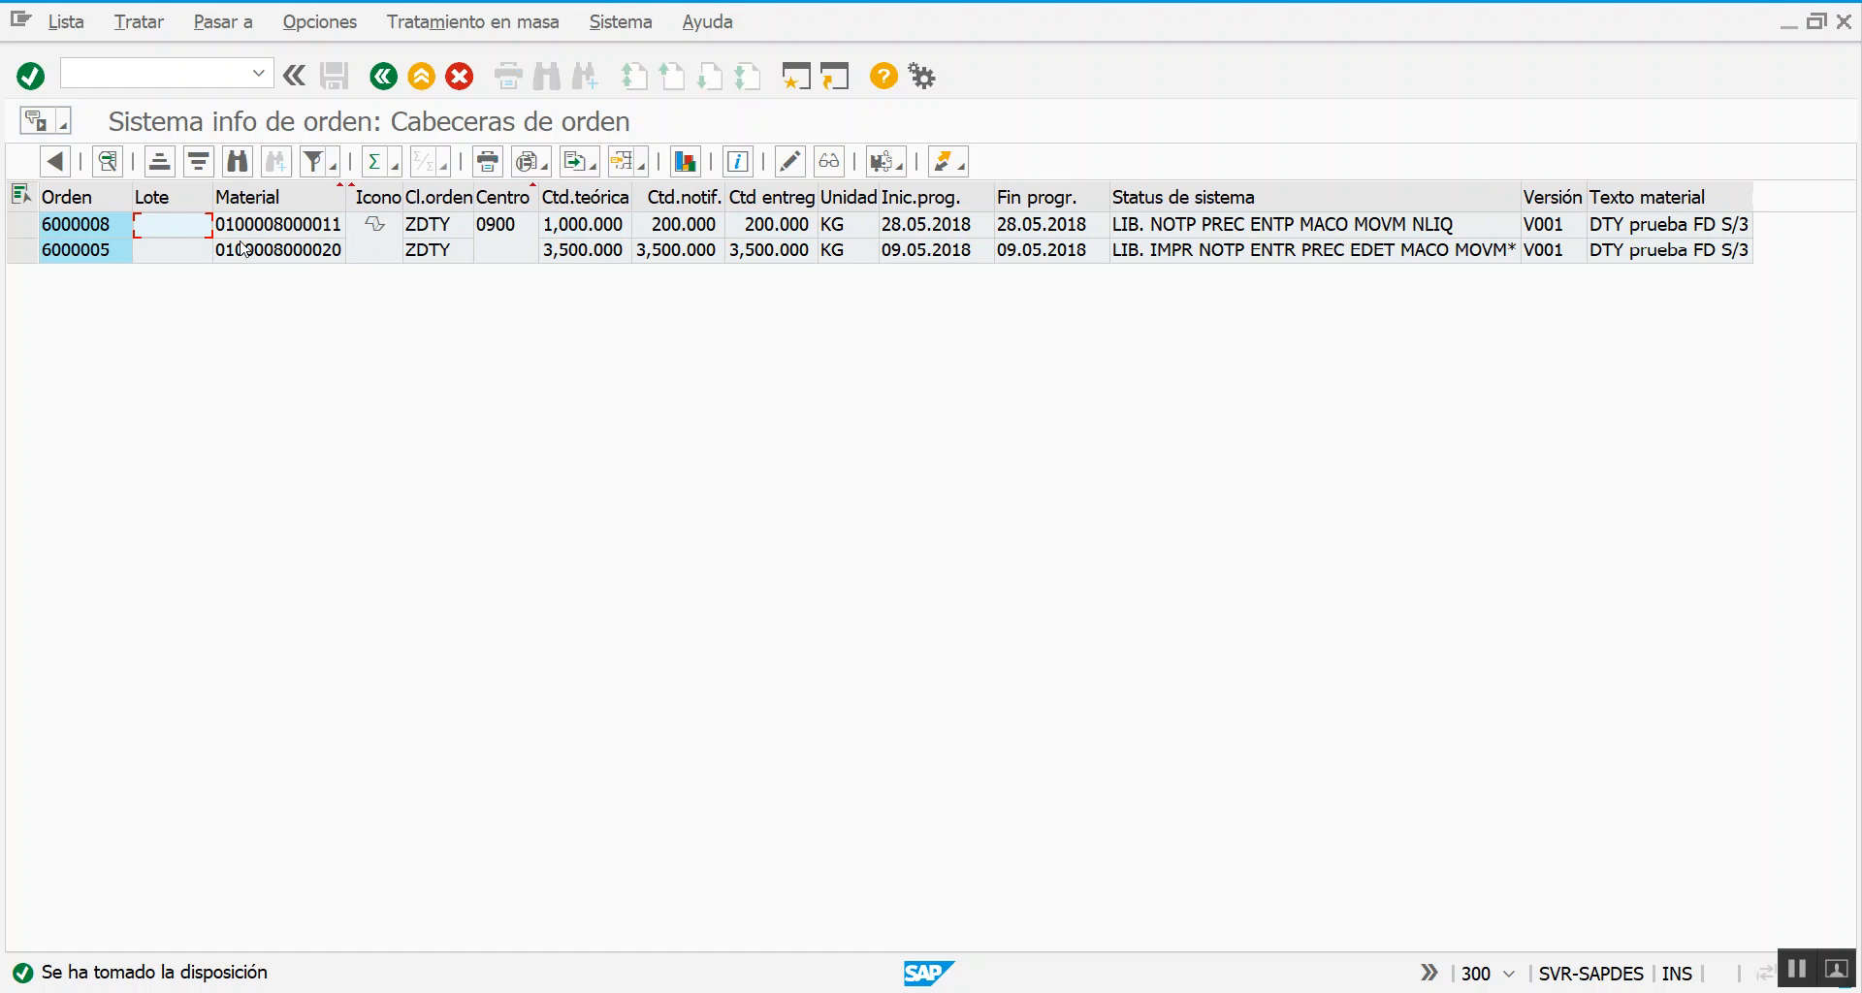
pyautogui.click(184, 248)
# Open the current layout for modification and sort the pool of available columns alphabetically by name
pyautogui.click(642, 167)
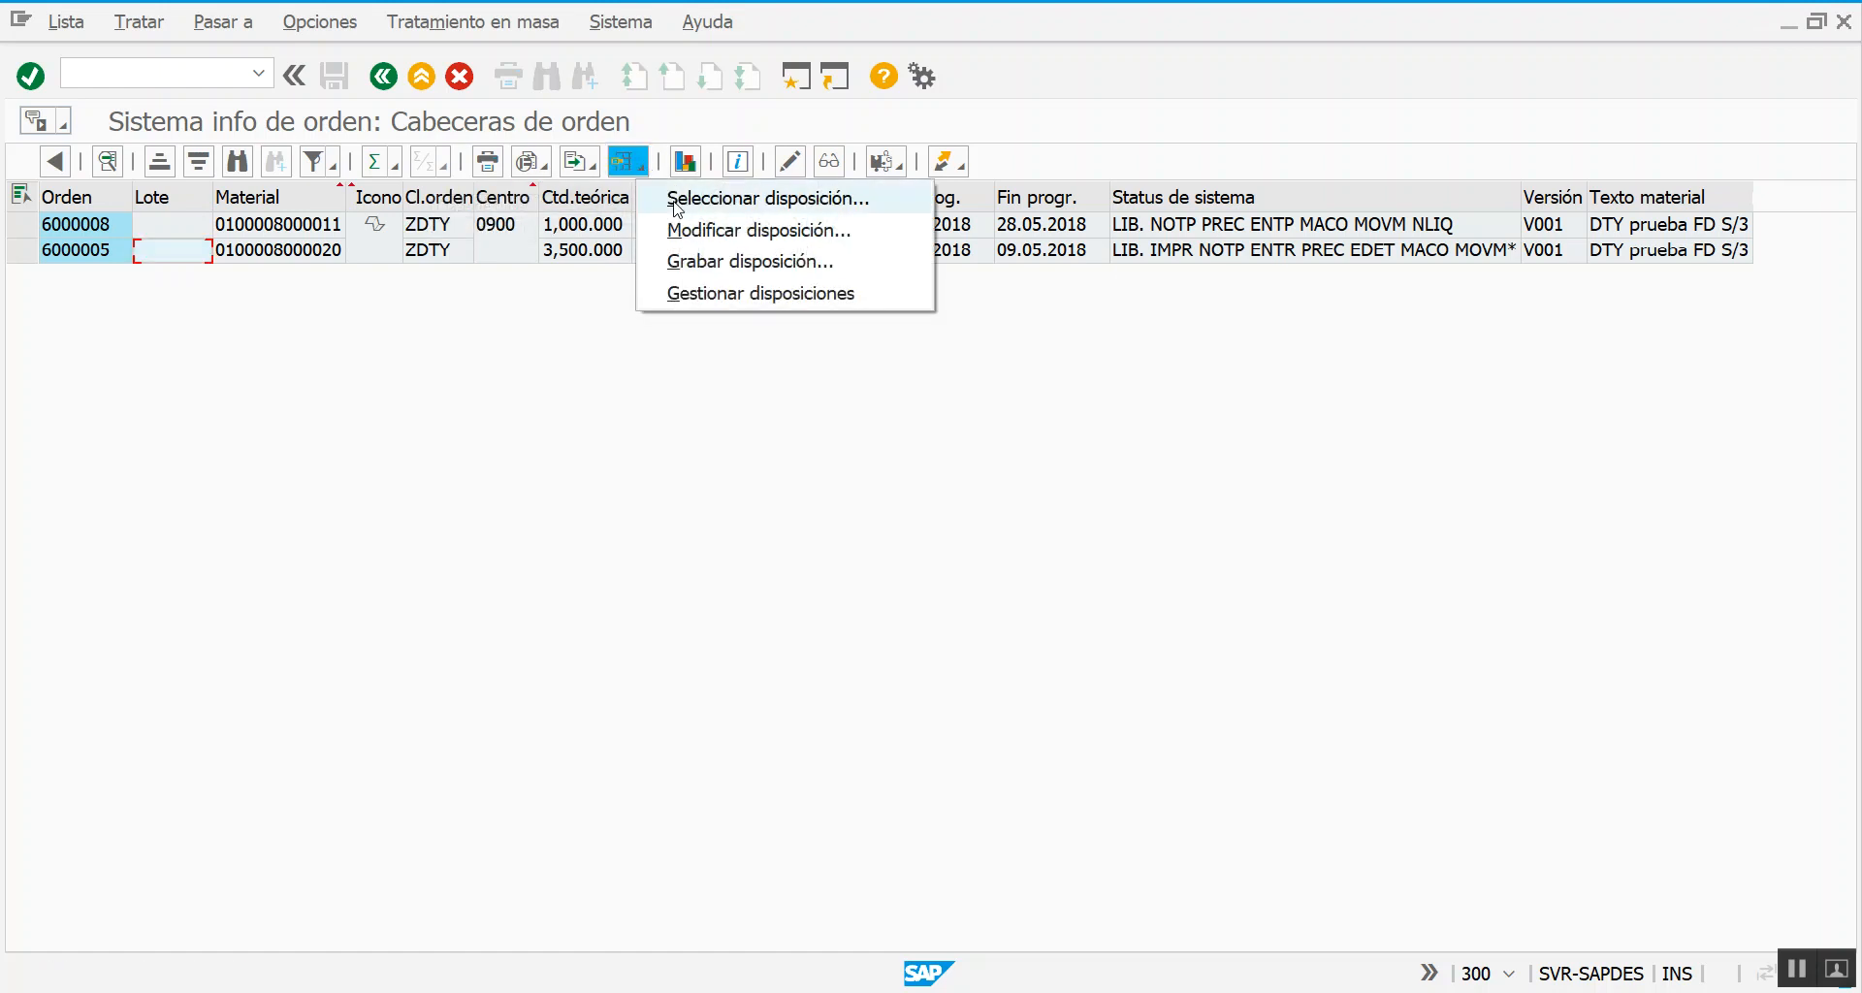
pyautogui.click(697, 226)
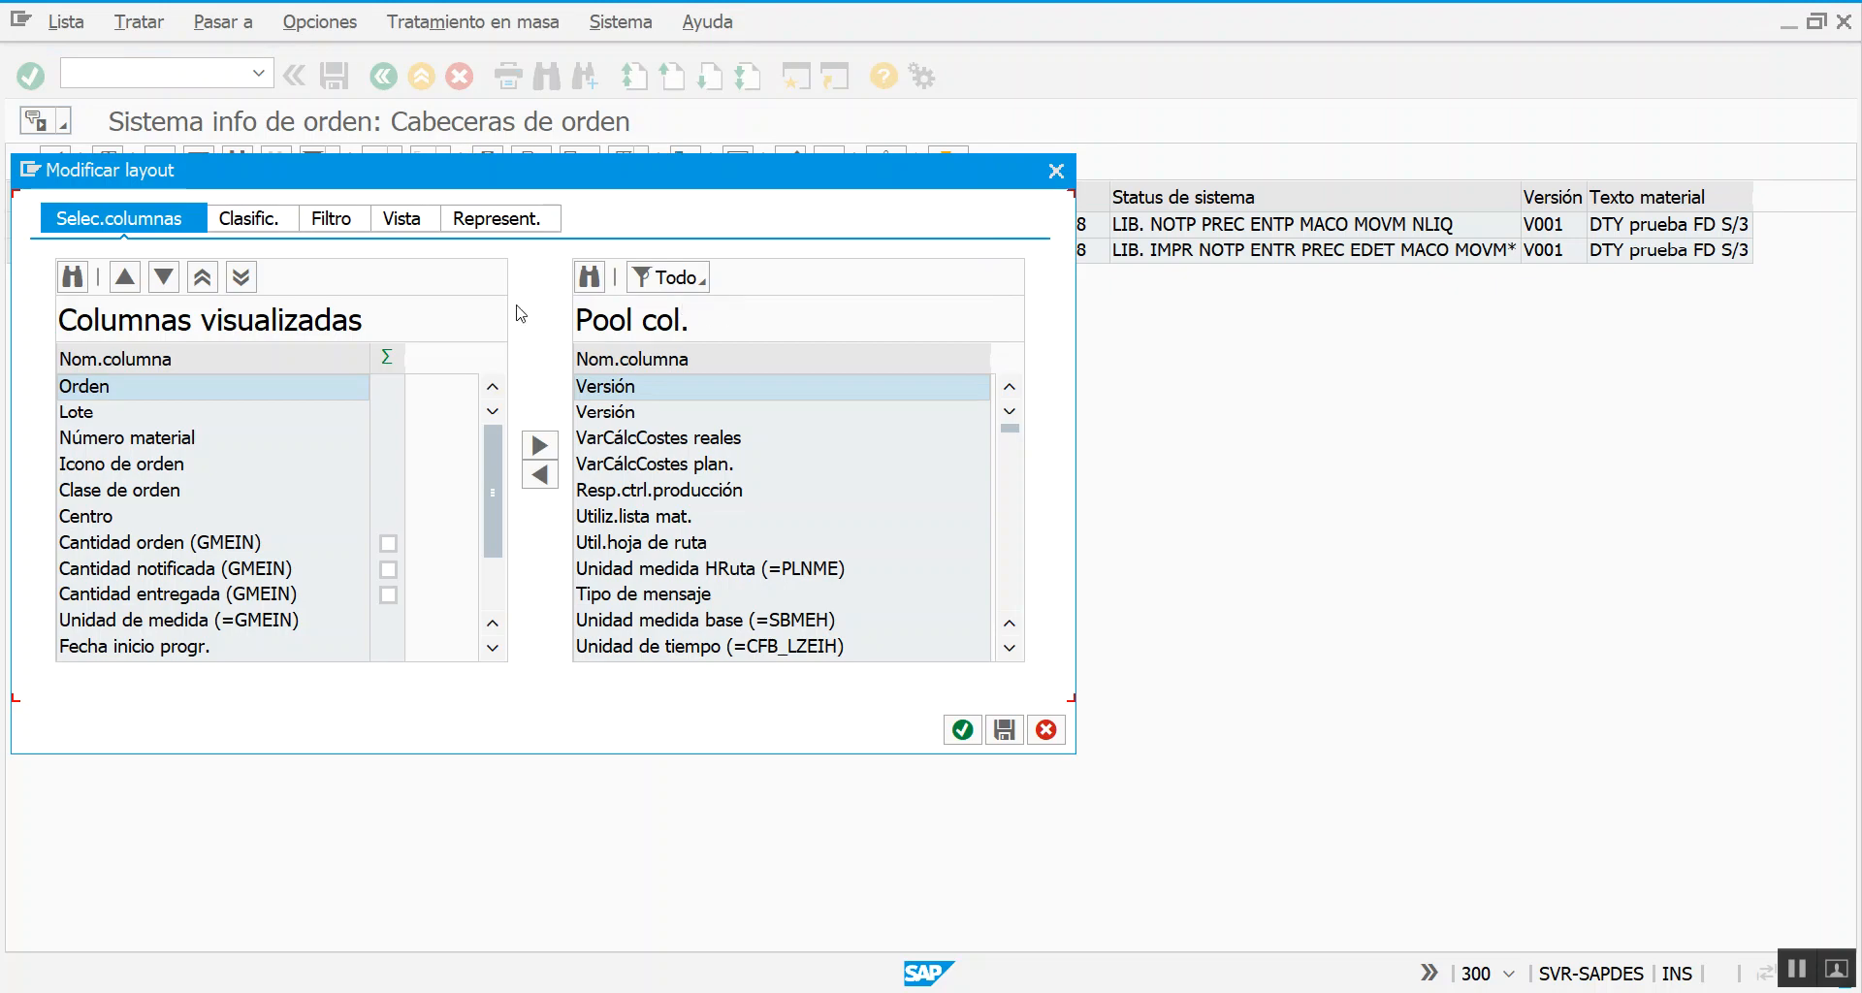
pyautogui.click(700, 358)
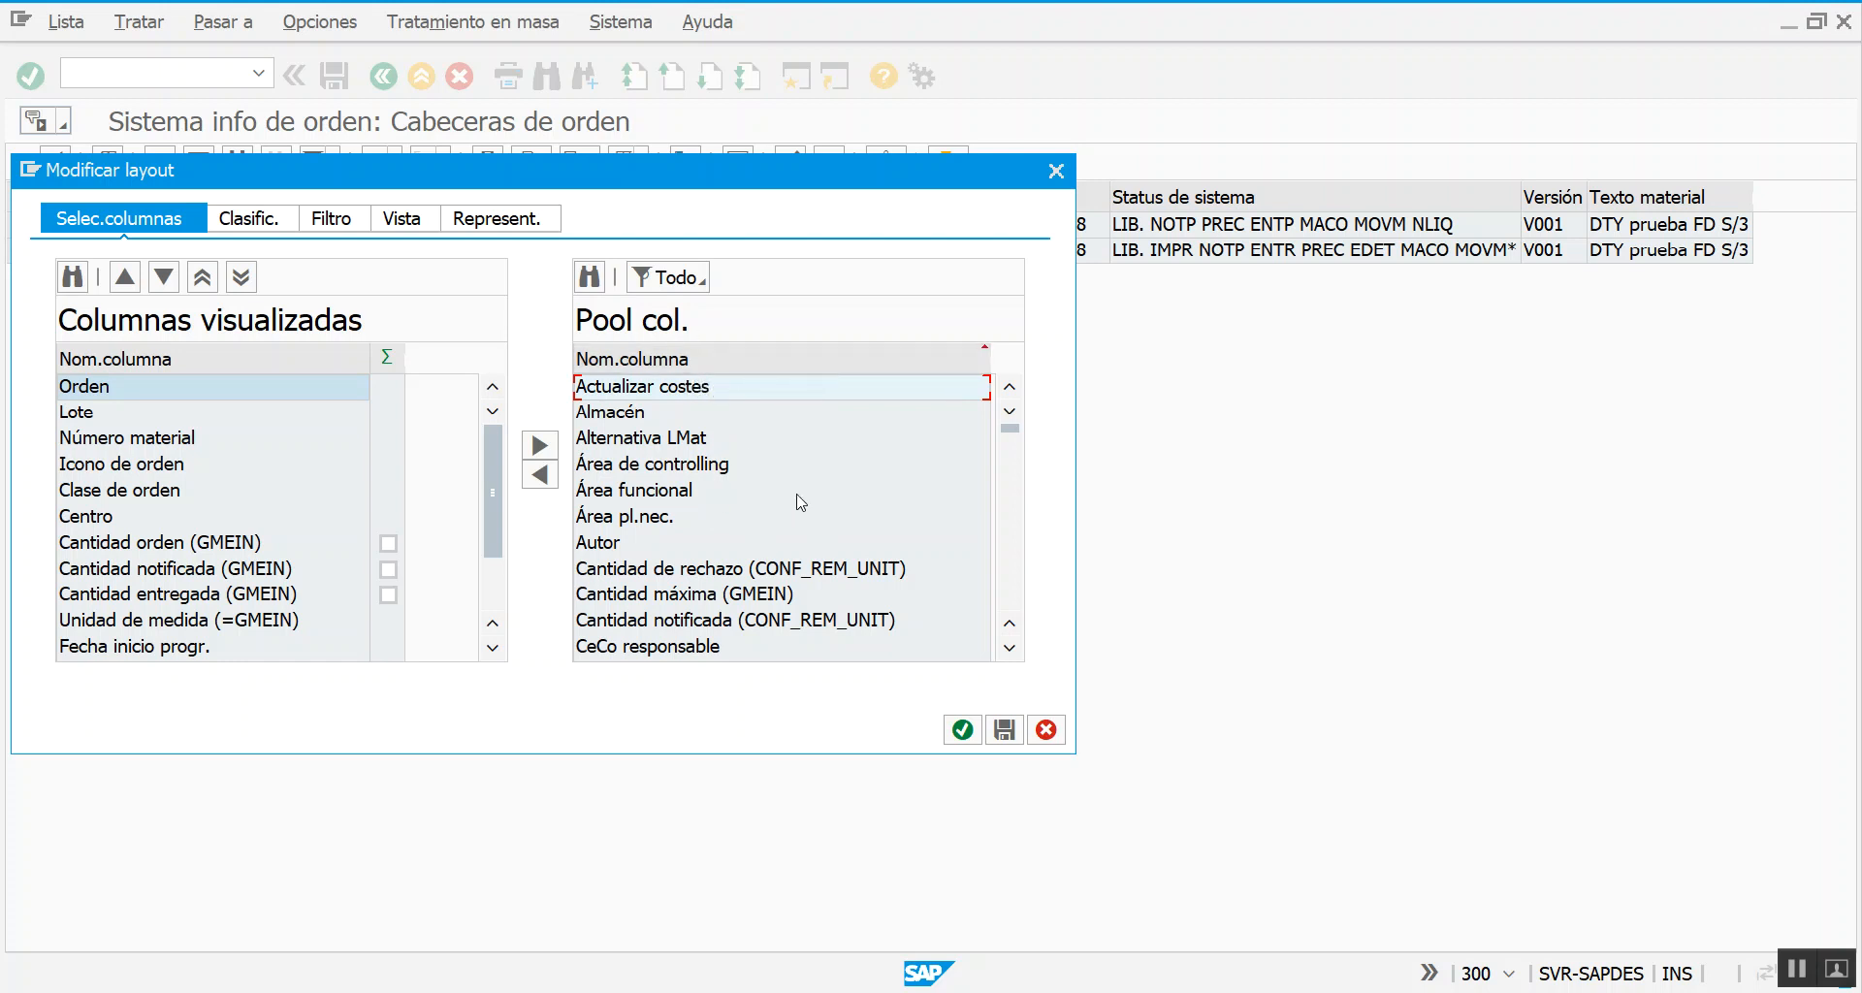
# Add the Fe.contabilización column from the column pool to the displayed columns
pyautogui.scroll(-2, 801, 501)
pyautogui.scroll(-1, 801, 502)
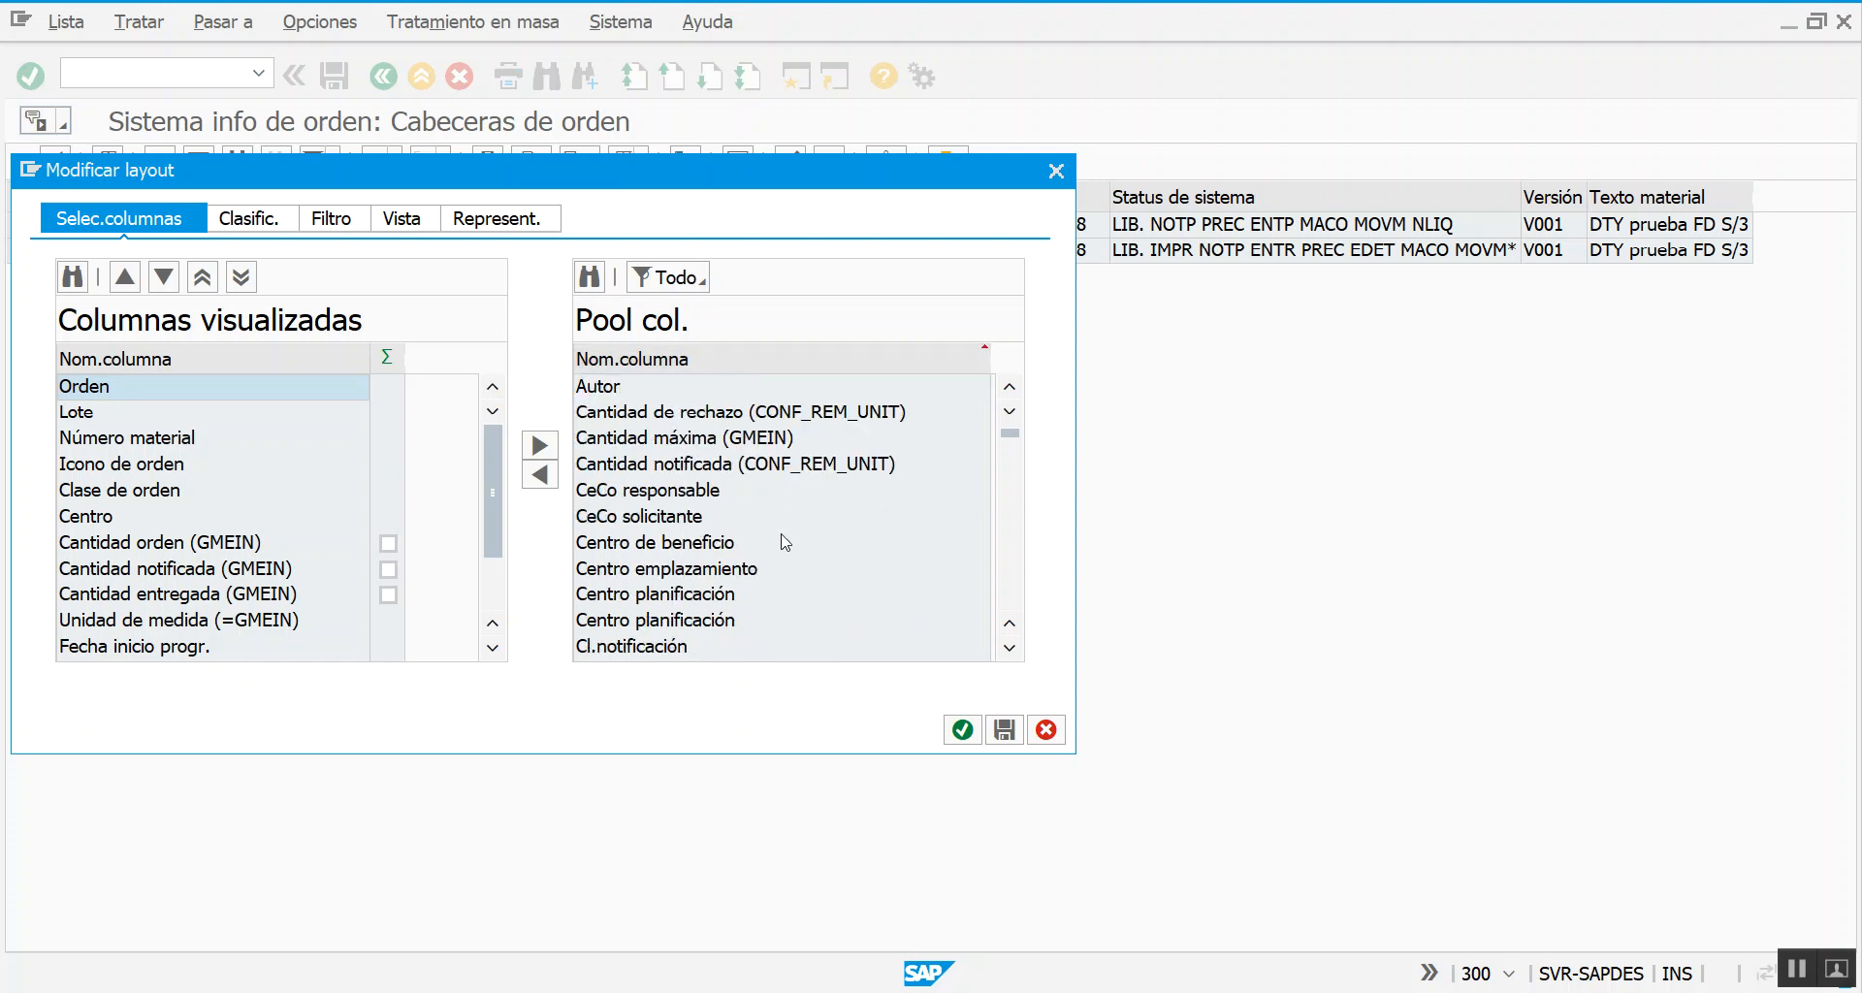
pyautogui.scroll(-1, 788, 540)
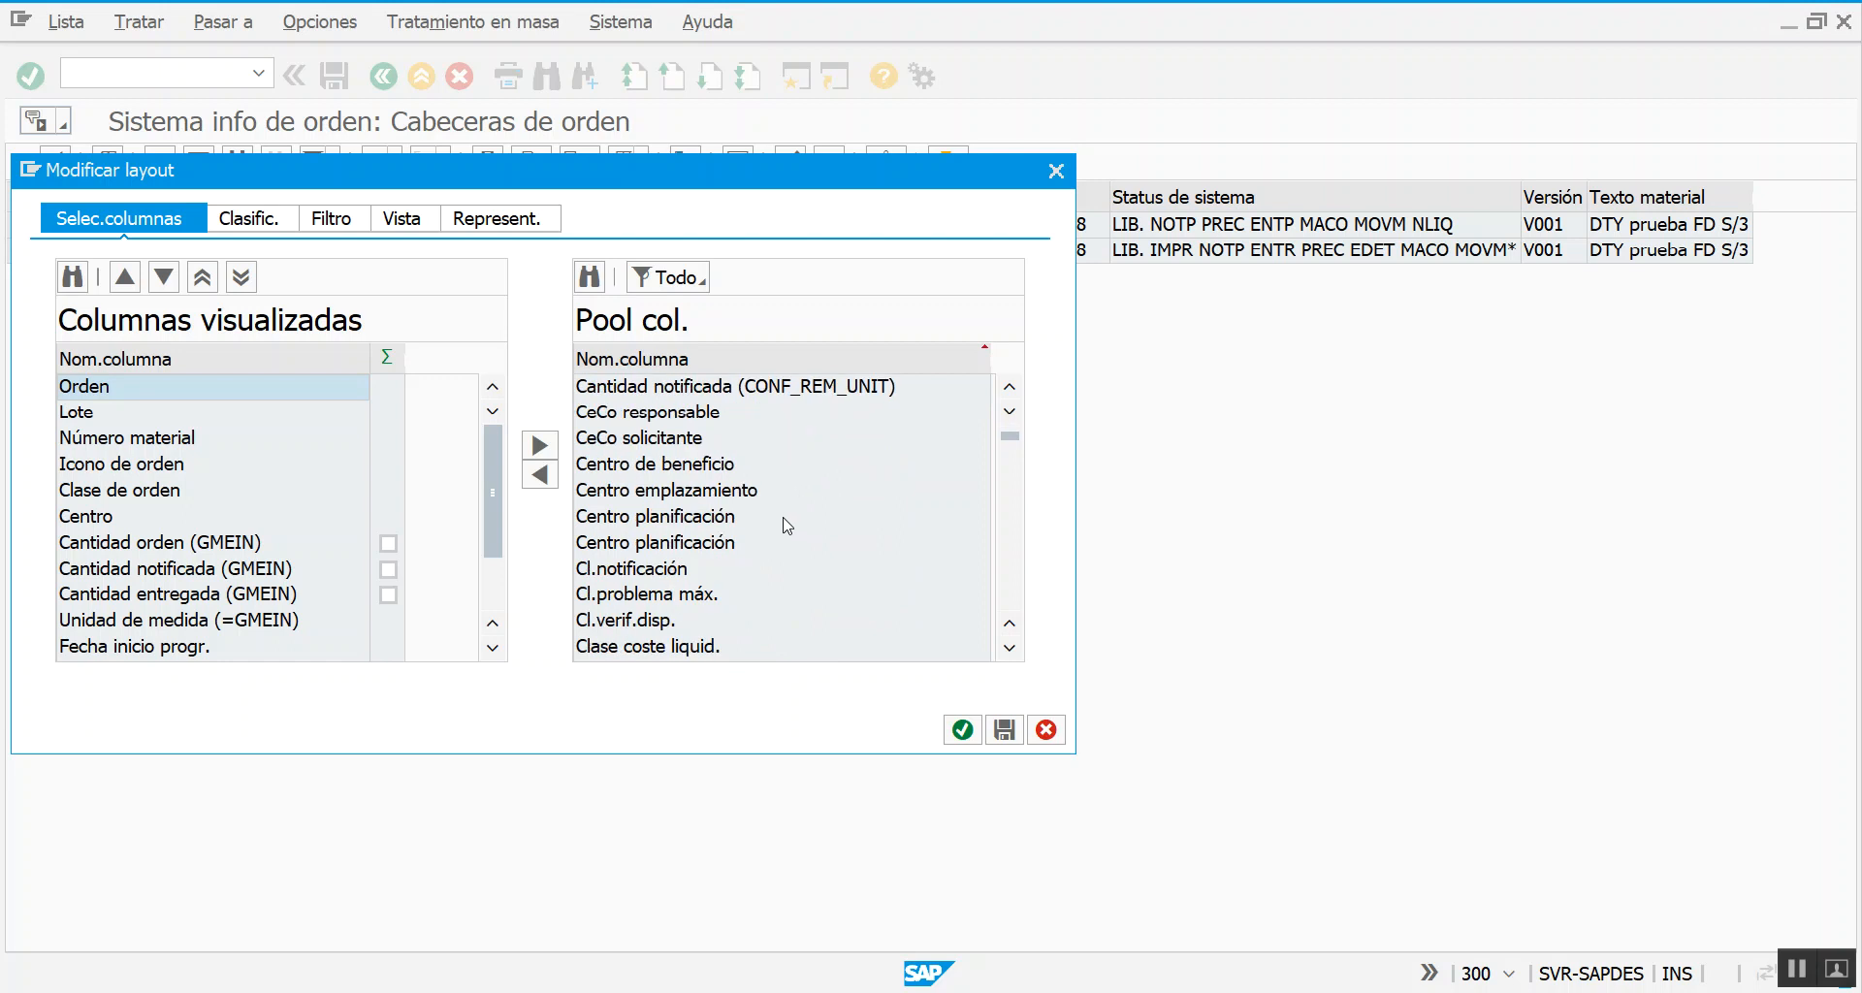
pyautogui.scroll(-1, 796, 500)
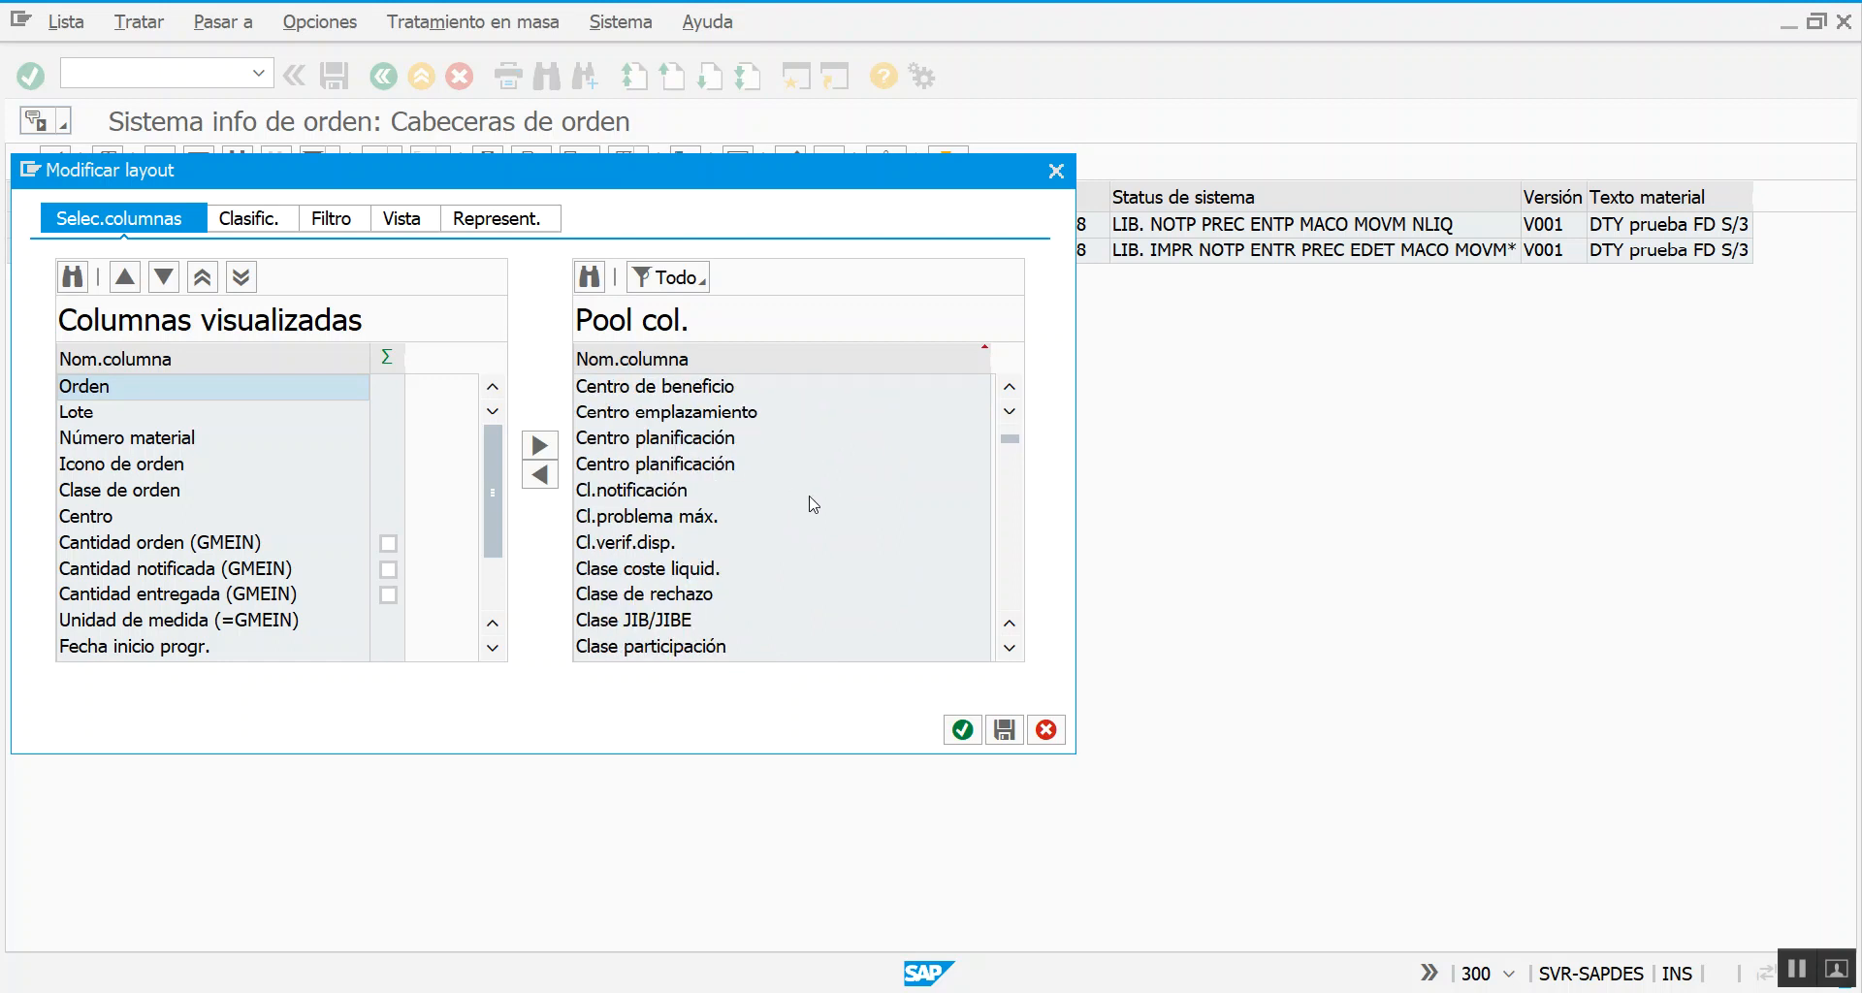
pyautogui.scroll(-4, 804, 507)
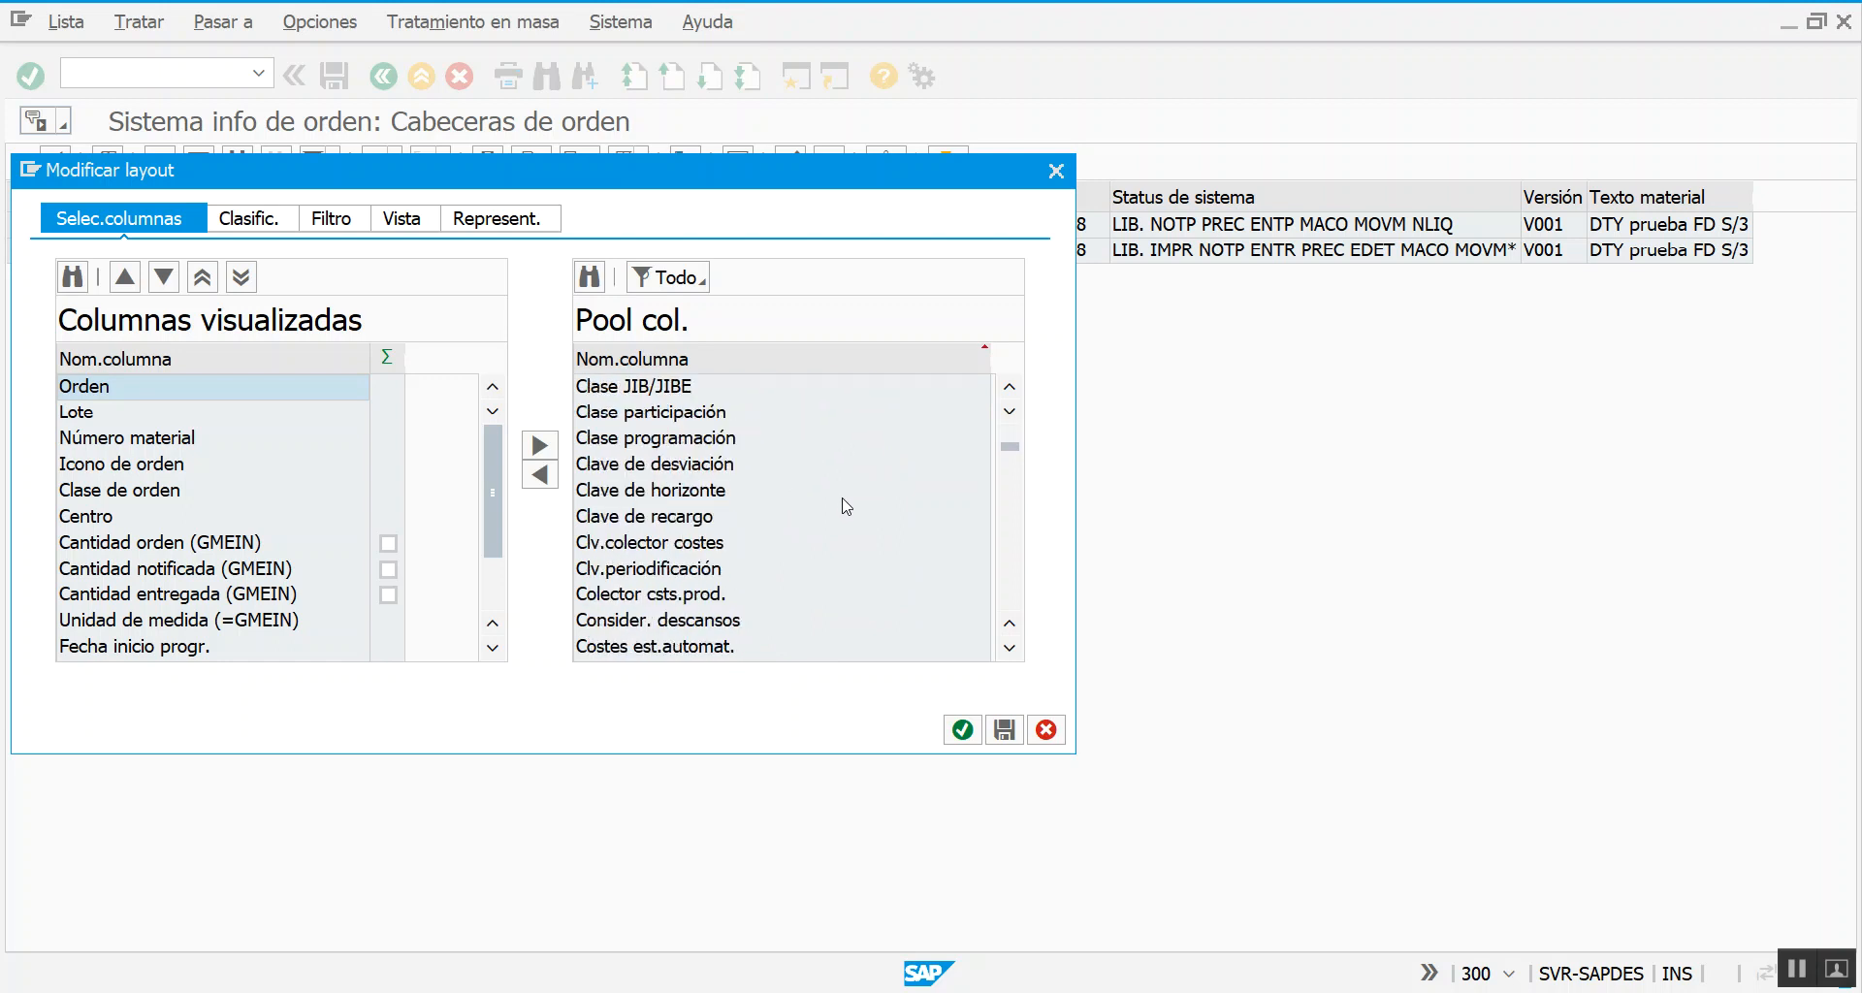
pyautogui.scroll(-2, 846, 506)
pyautogui.scroll(-1, 846, 505)
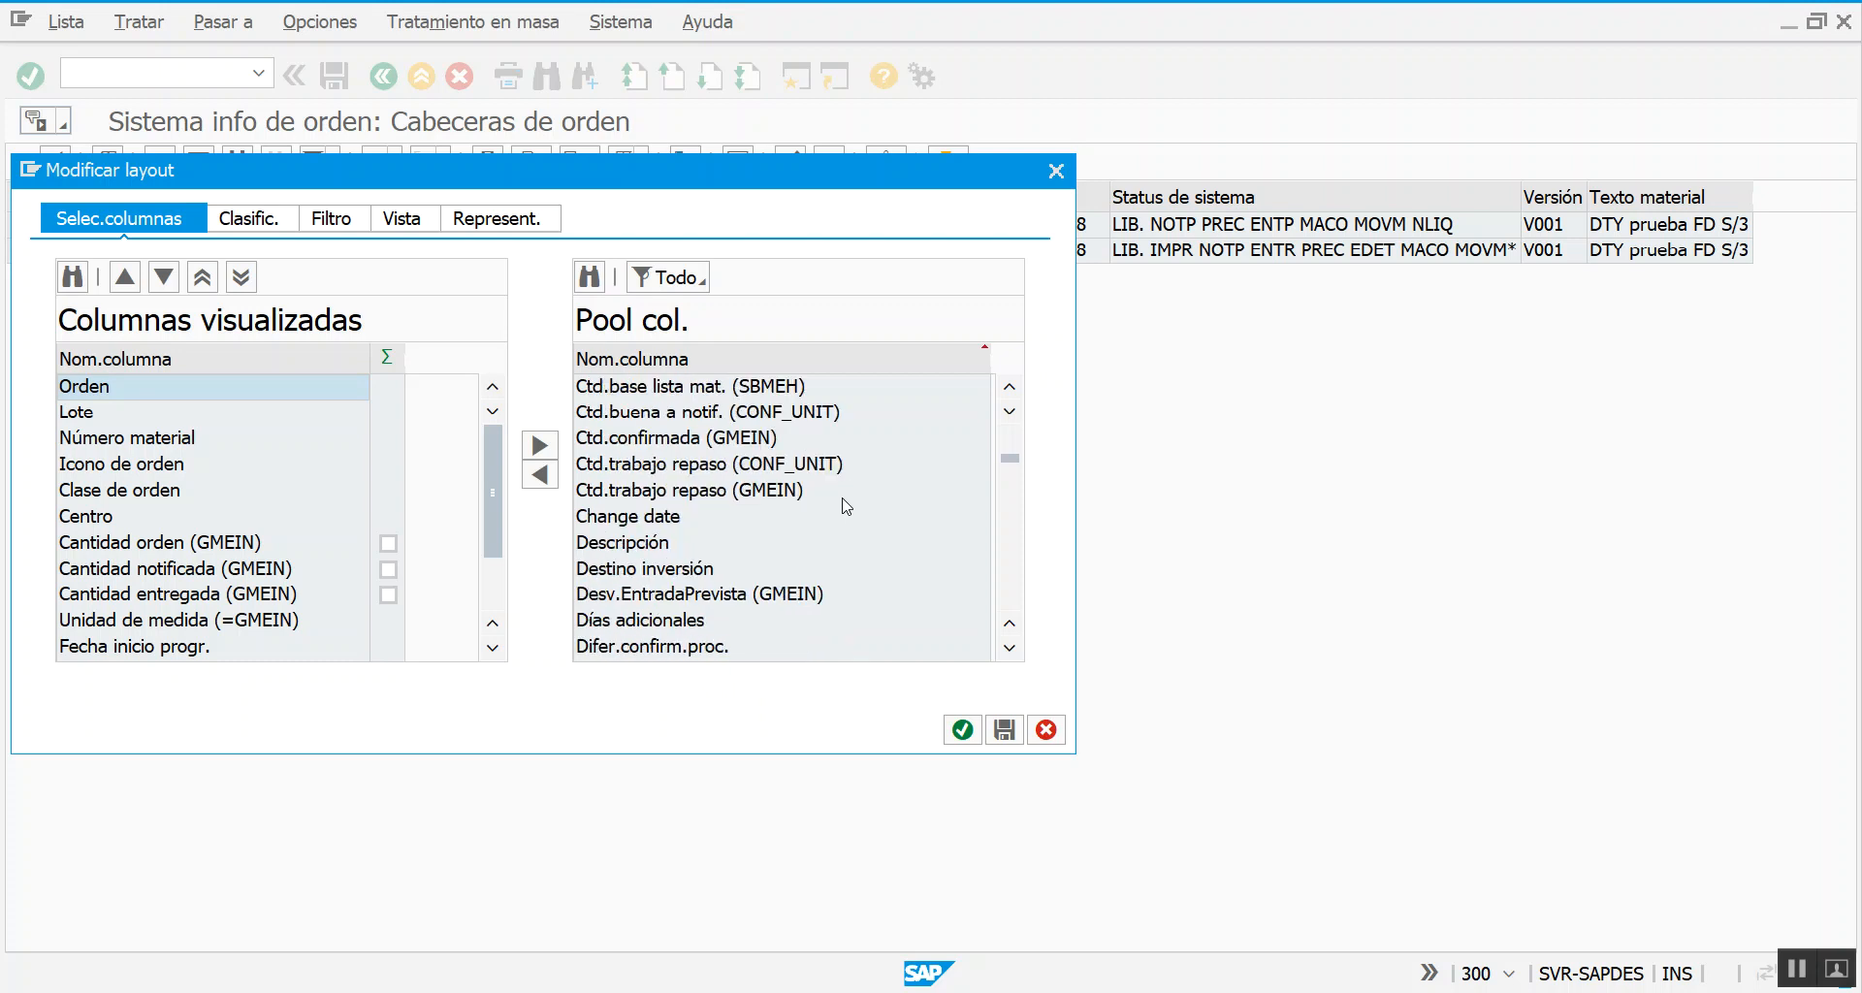
pyautogui.scroll(-1, 844, 506)
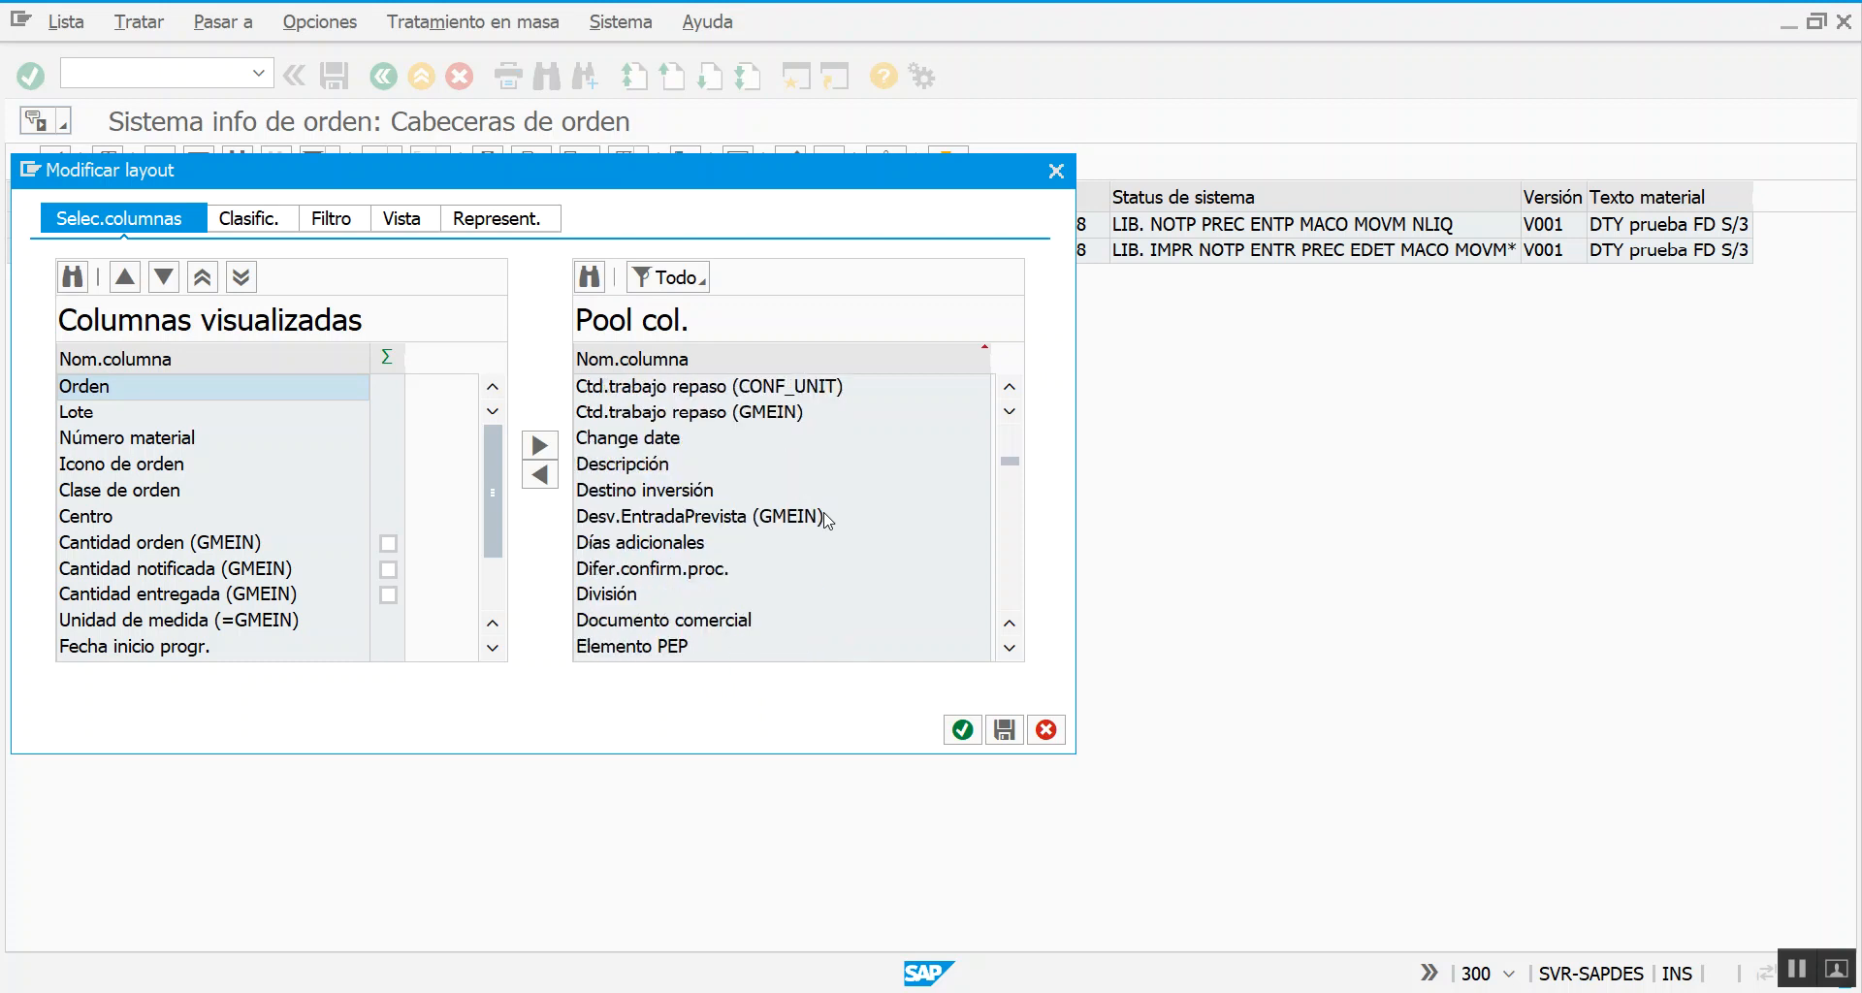
pyautogui.scroll(-2, 840, 514)
pyautogui.scroll(-1, 845, 510)
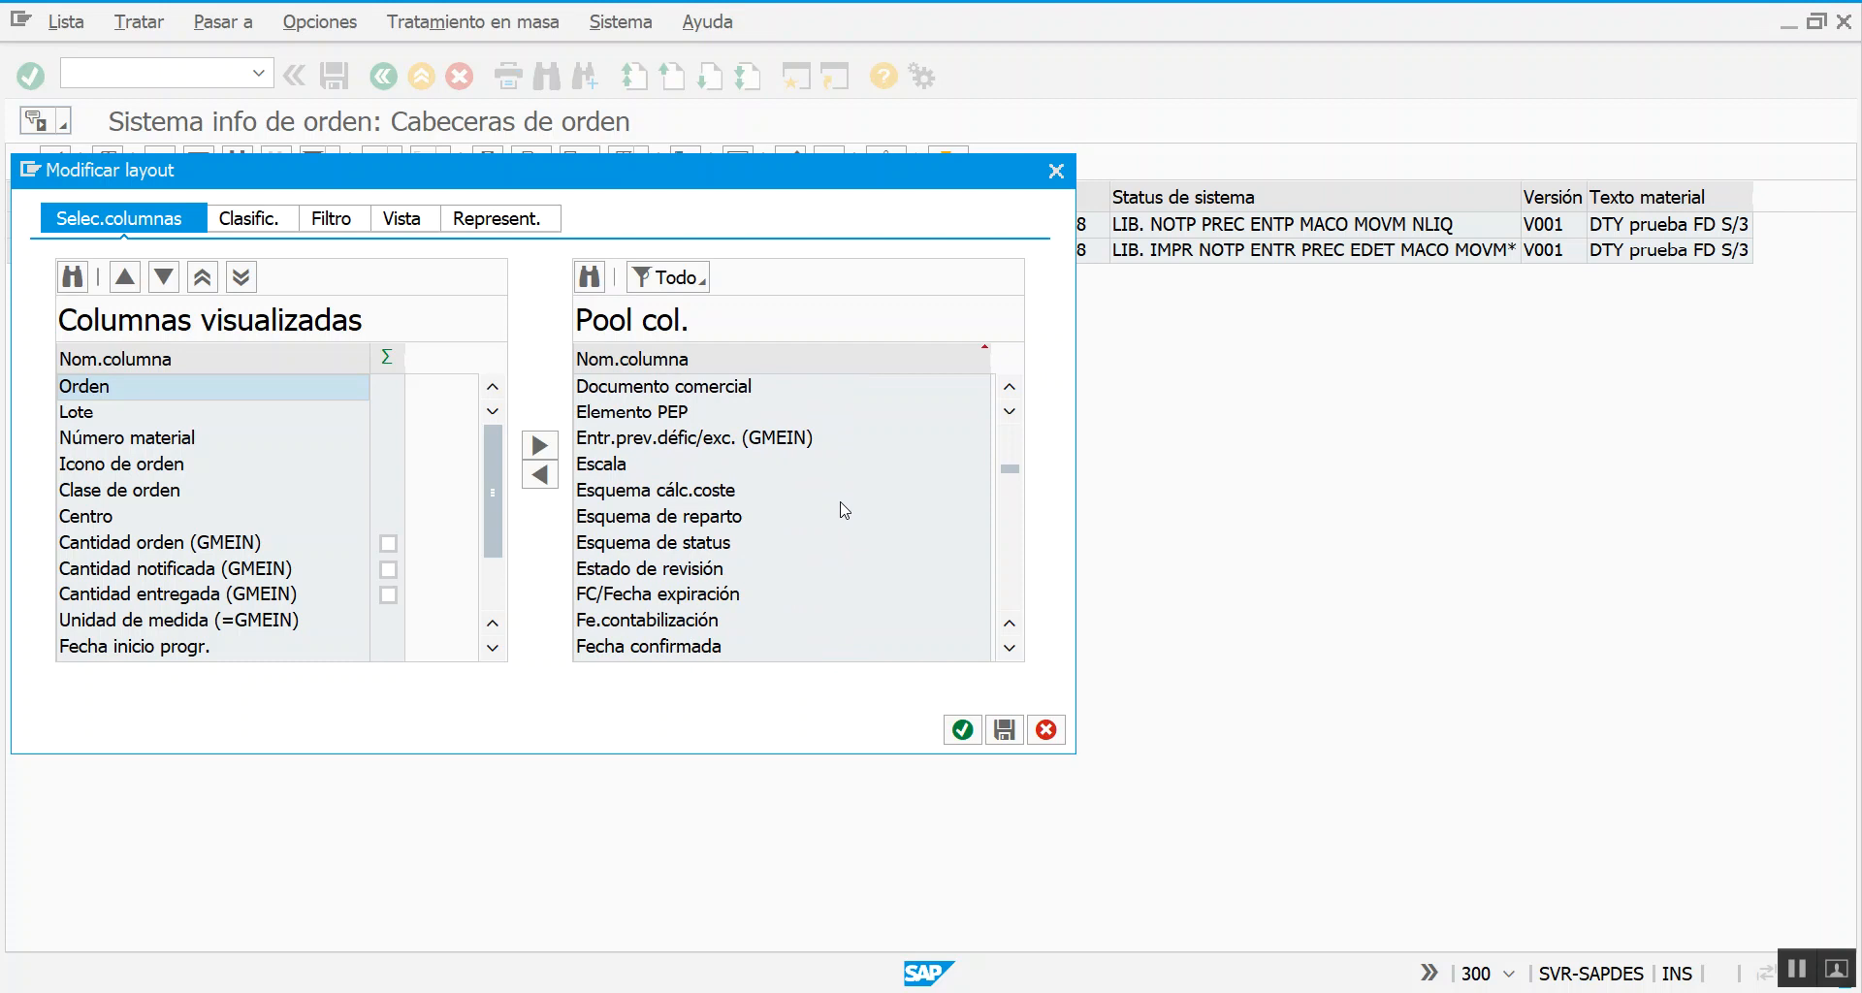
pyautogui.click(676, 620)
pyautogui.click(540, 475)
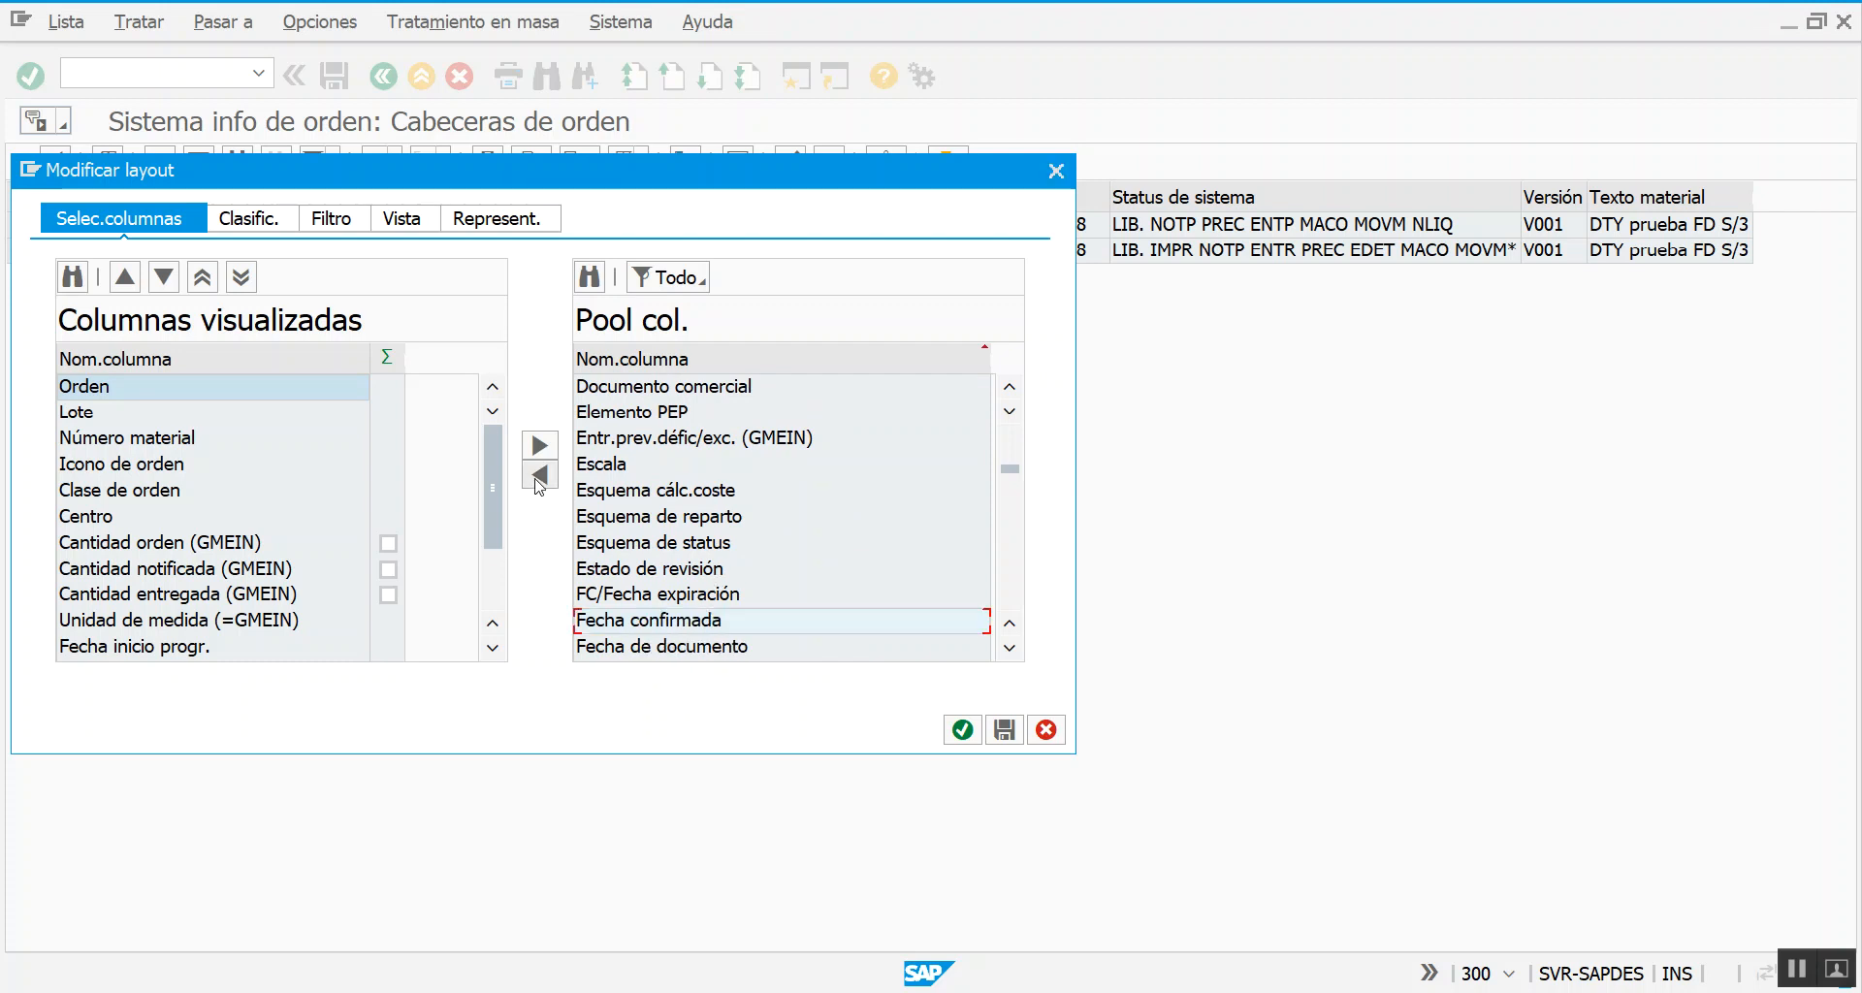
# Add the Fecha liberac.progr. column from the column pool to the displayed columns
pyautogui.scroll(-3, 805, 480)
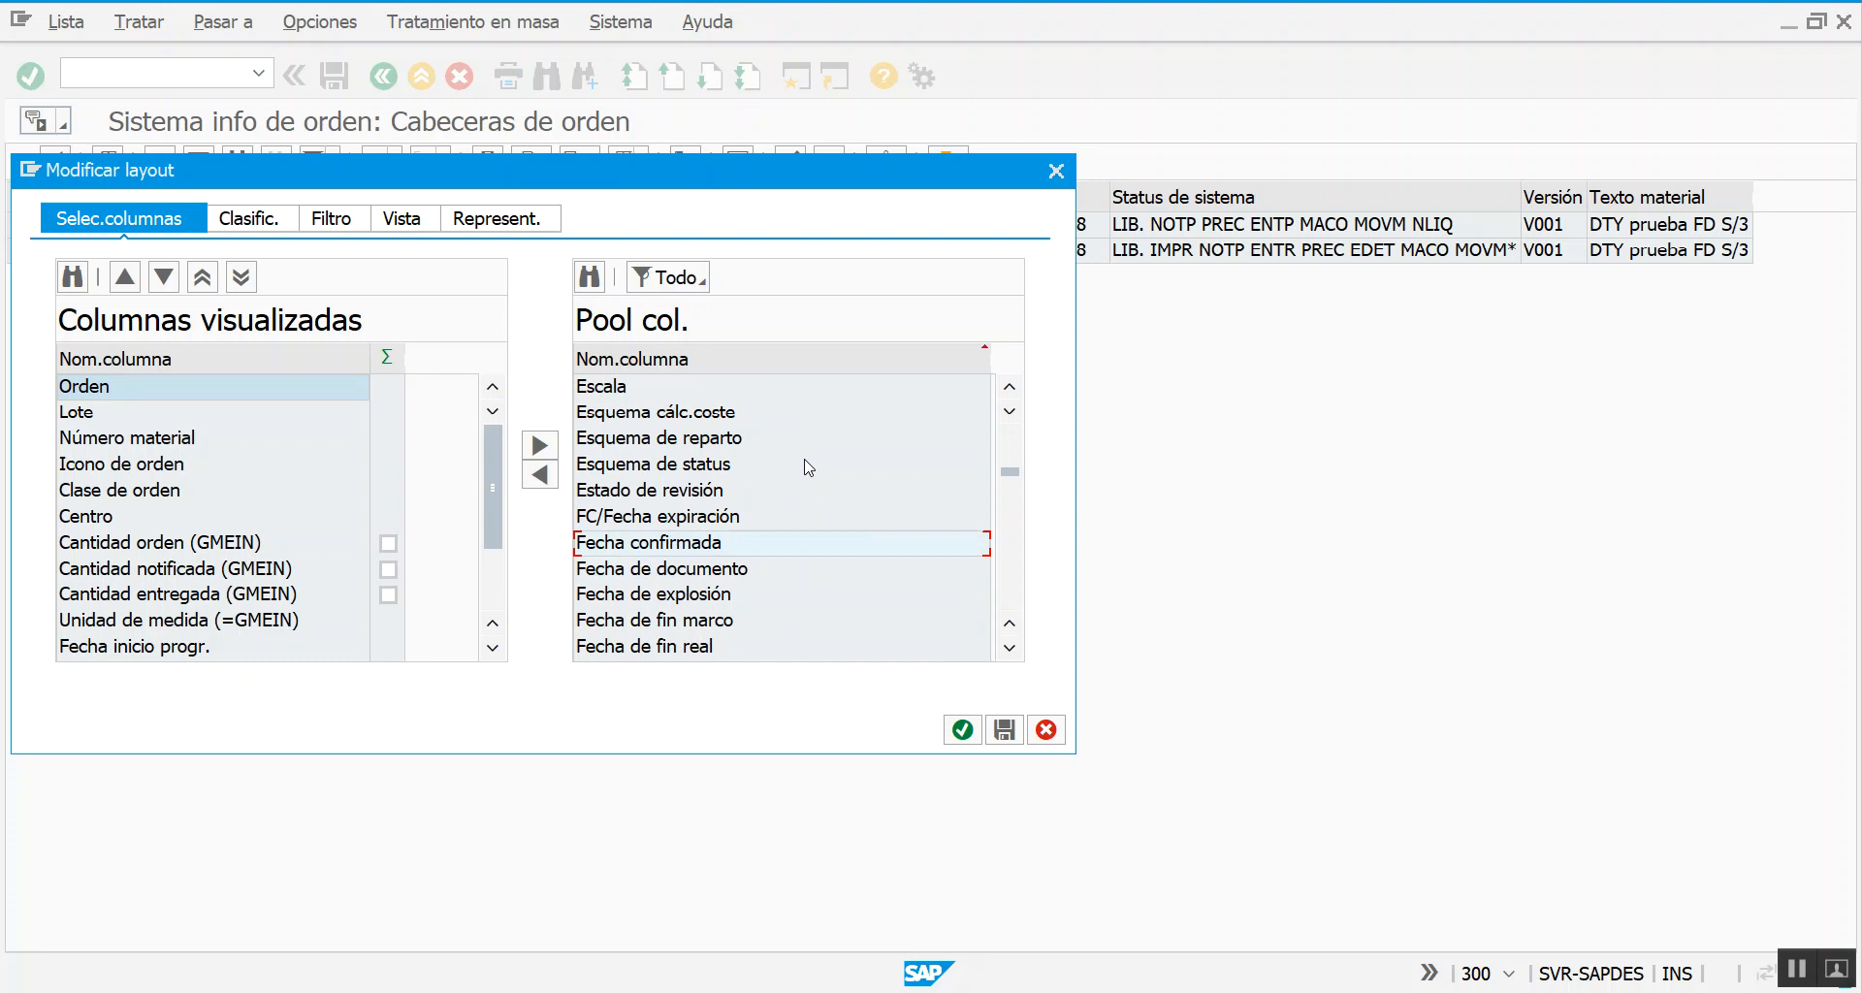
pyautogui.scroll(-3, 804, 466)
pyautogui.scroll(1, 804, 465)
pyautogui.click(700, 493)
pyautogui.click(669, 415)
pyautogui.click(676, 518)
pyautogui.click(684, 571)
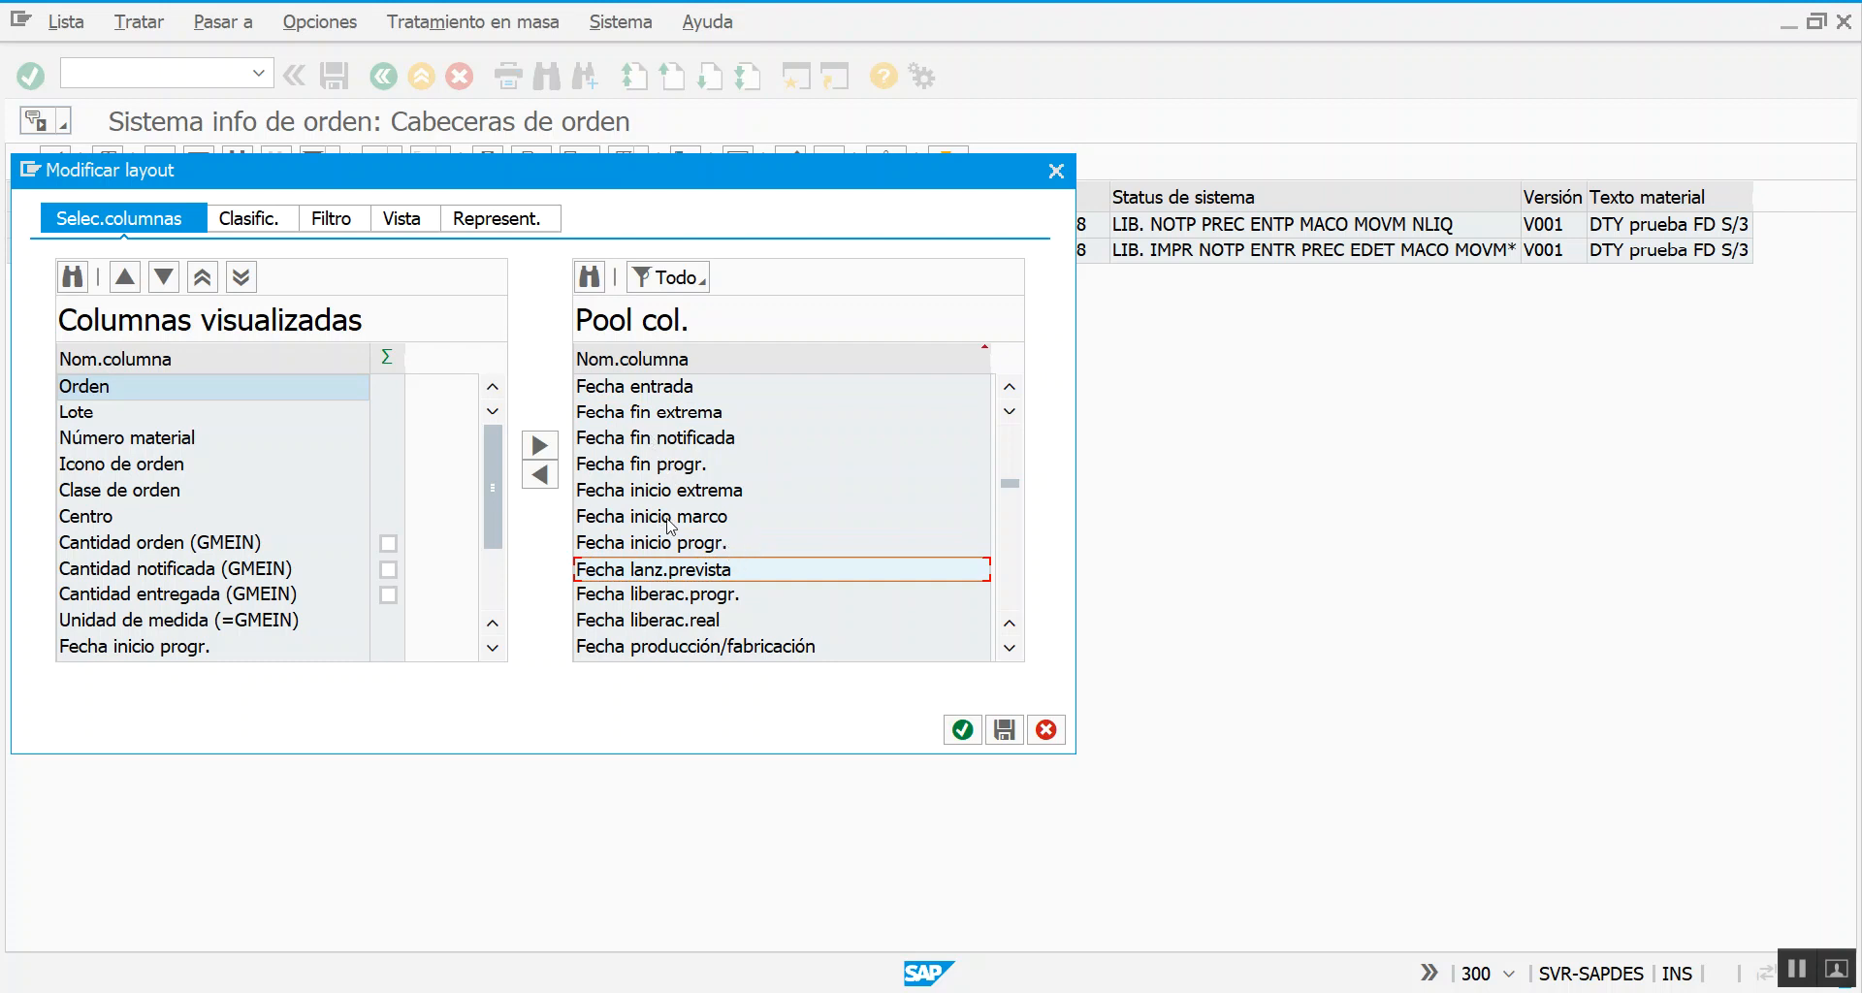
pyautogui.click(671, 595)
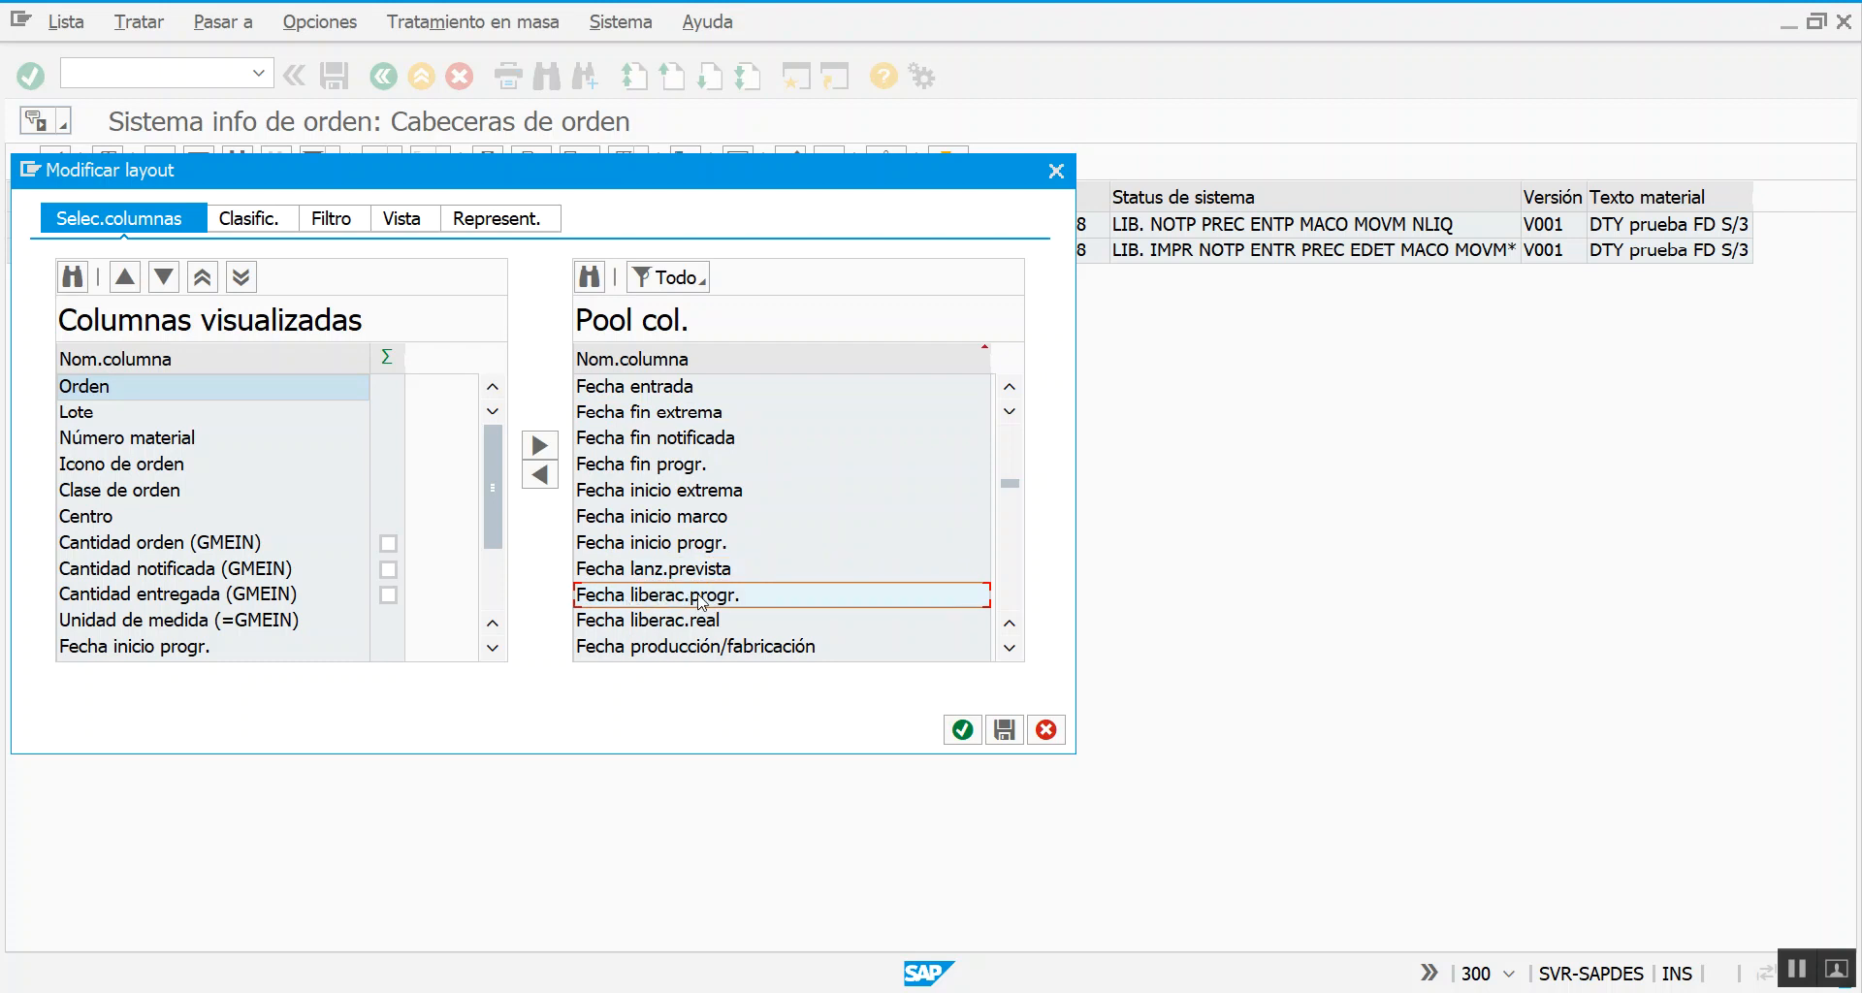
pyautogui.click(540, 475)
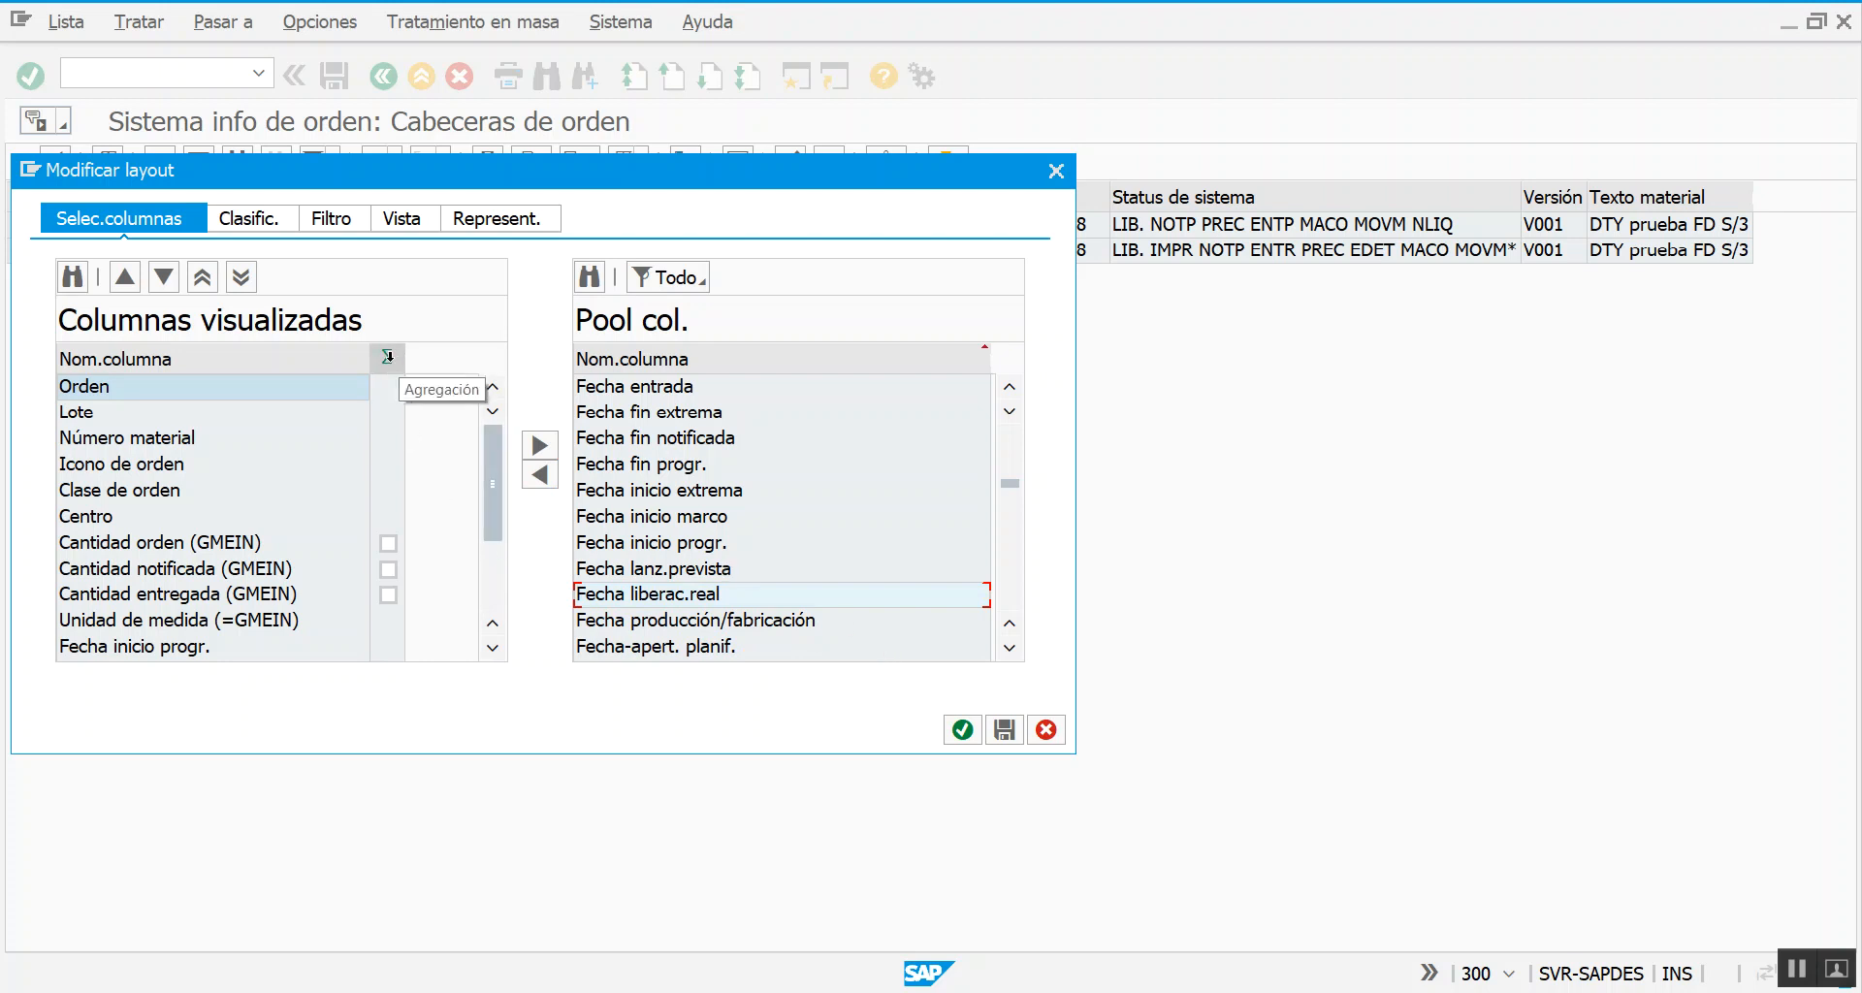
# Enable totals for Cantidad orden, Cantidad notificada and Cantidad entregada, and apply the modified layout to the list
pyautogui.click(388, 543)
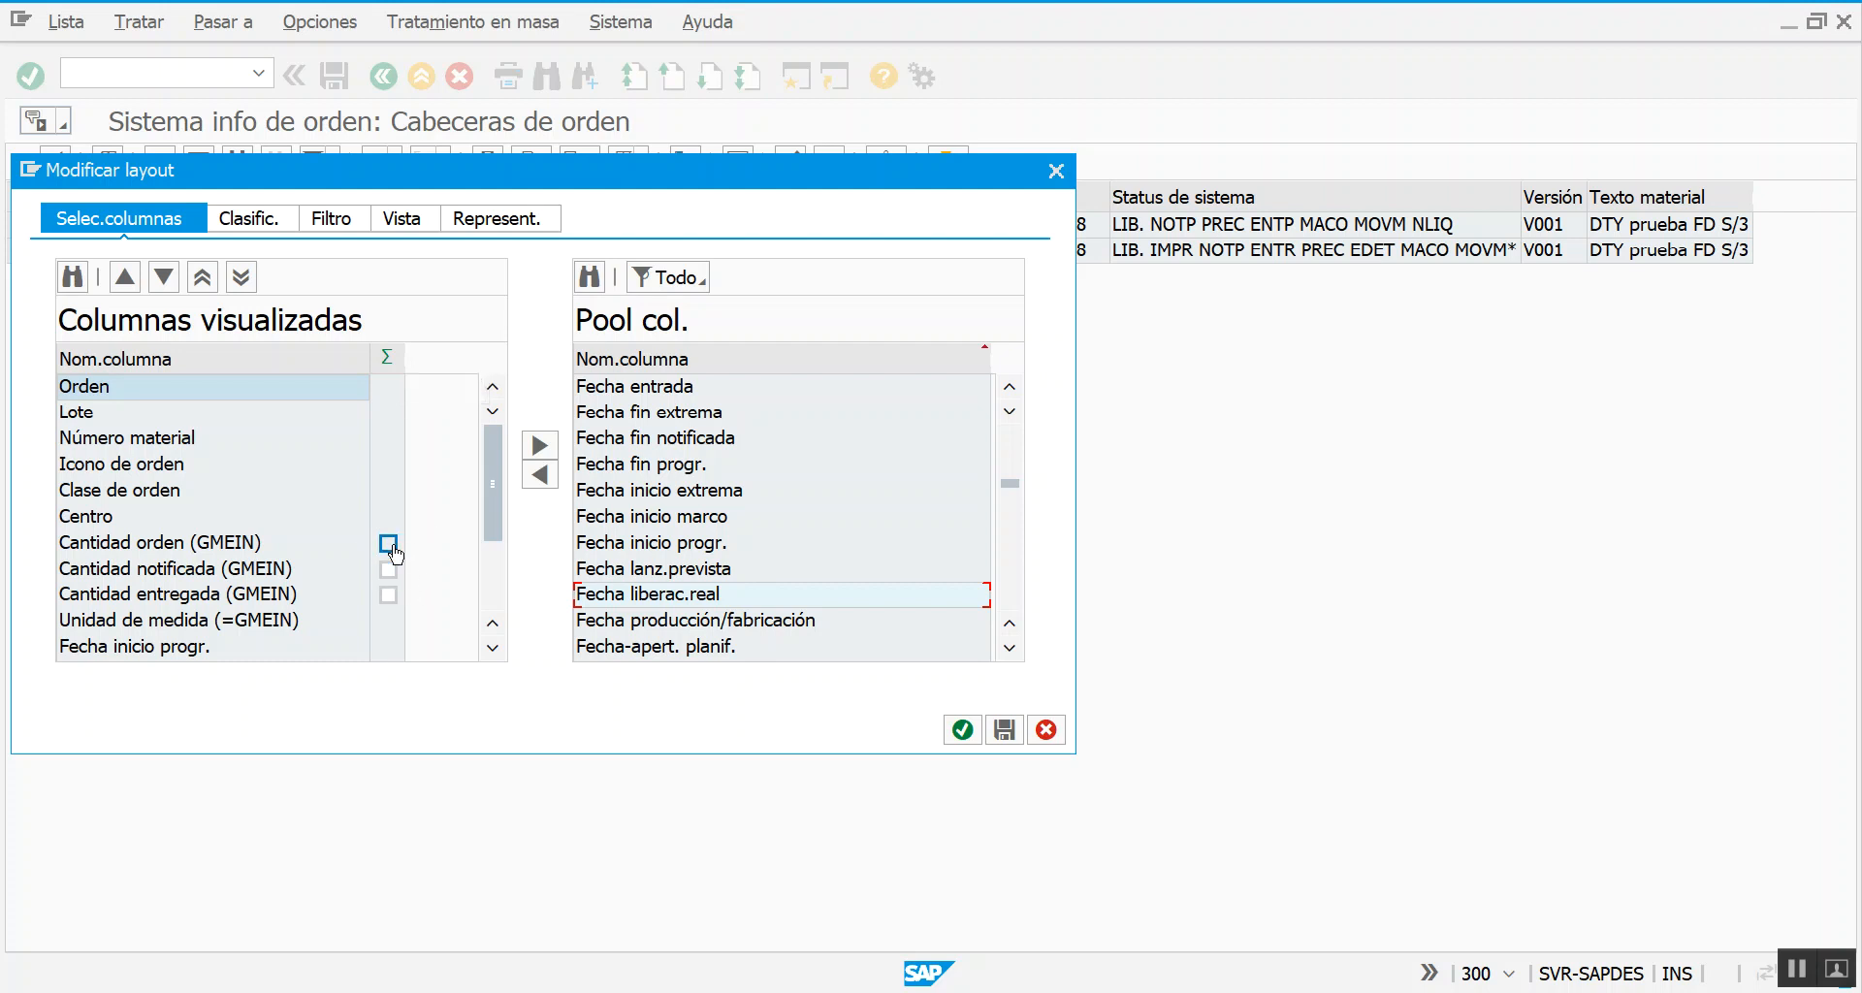
pyautogui.click(389, 569)
pyautogui.click(387, 594)
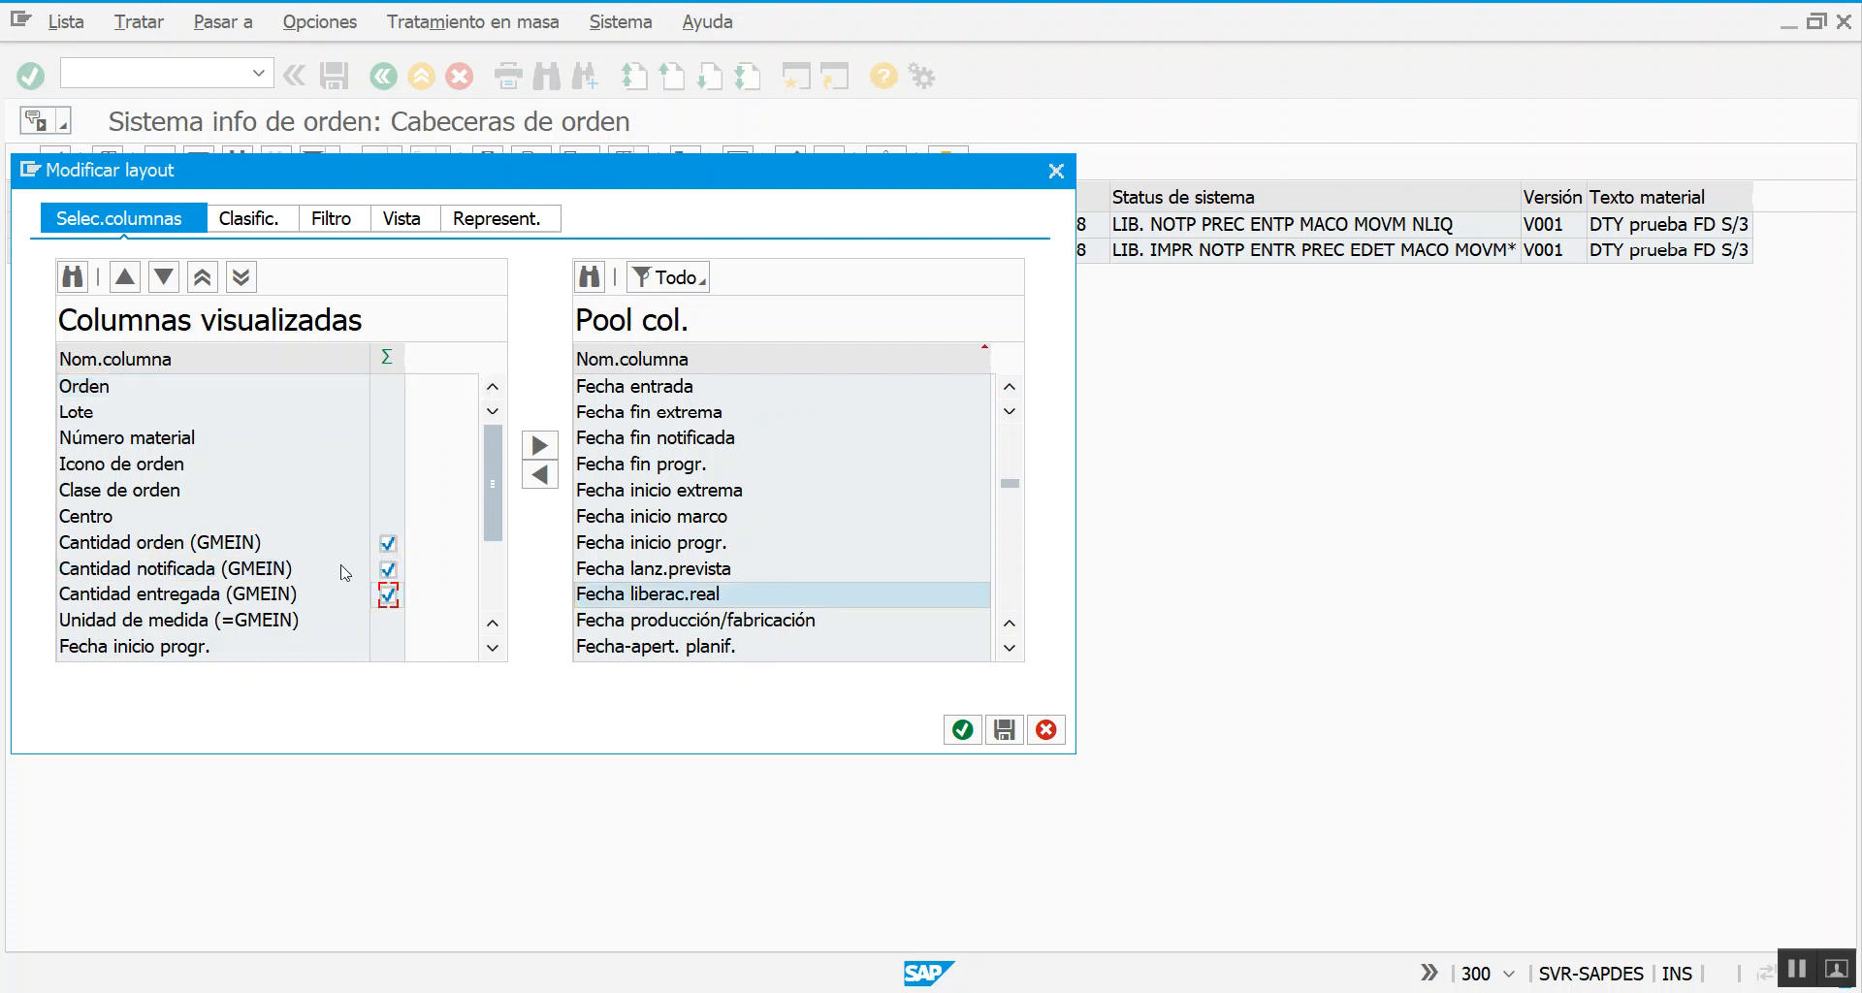
pyautogui.click(957, 737)
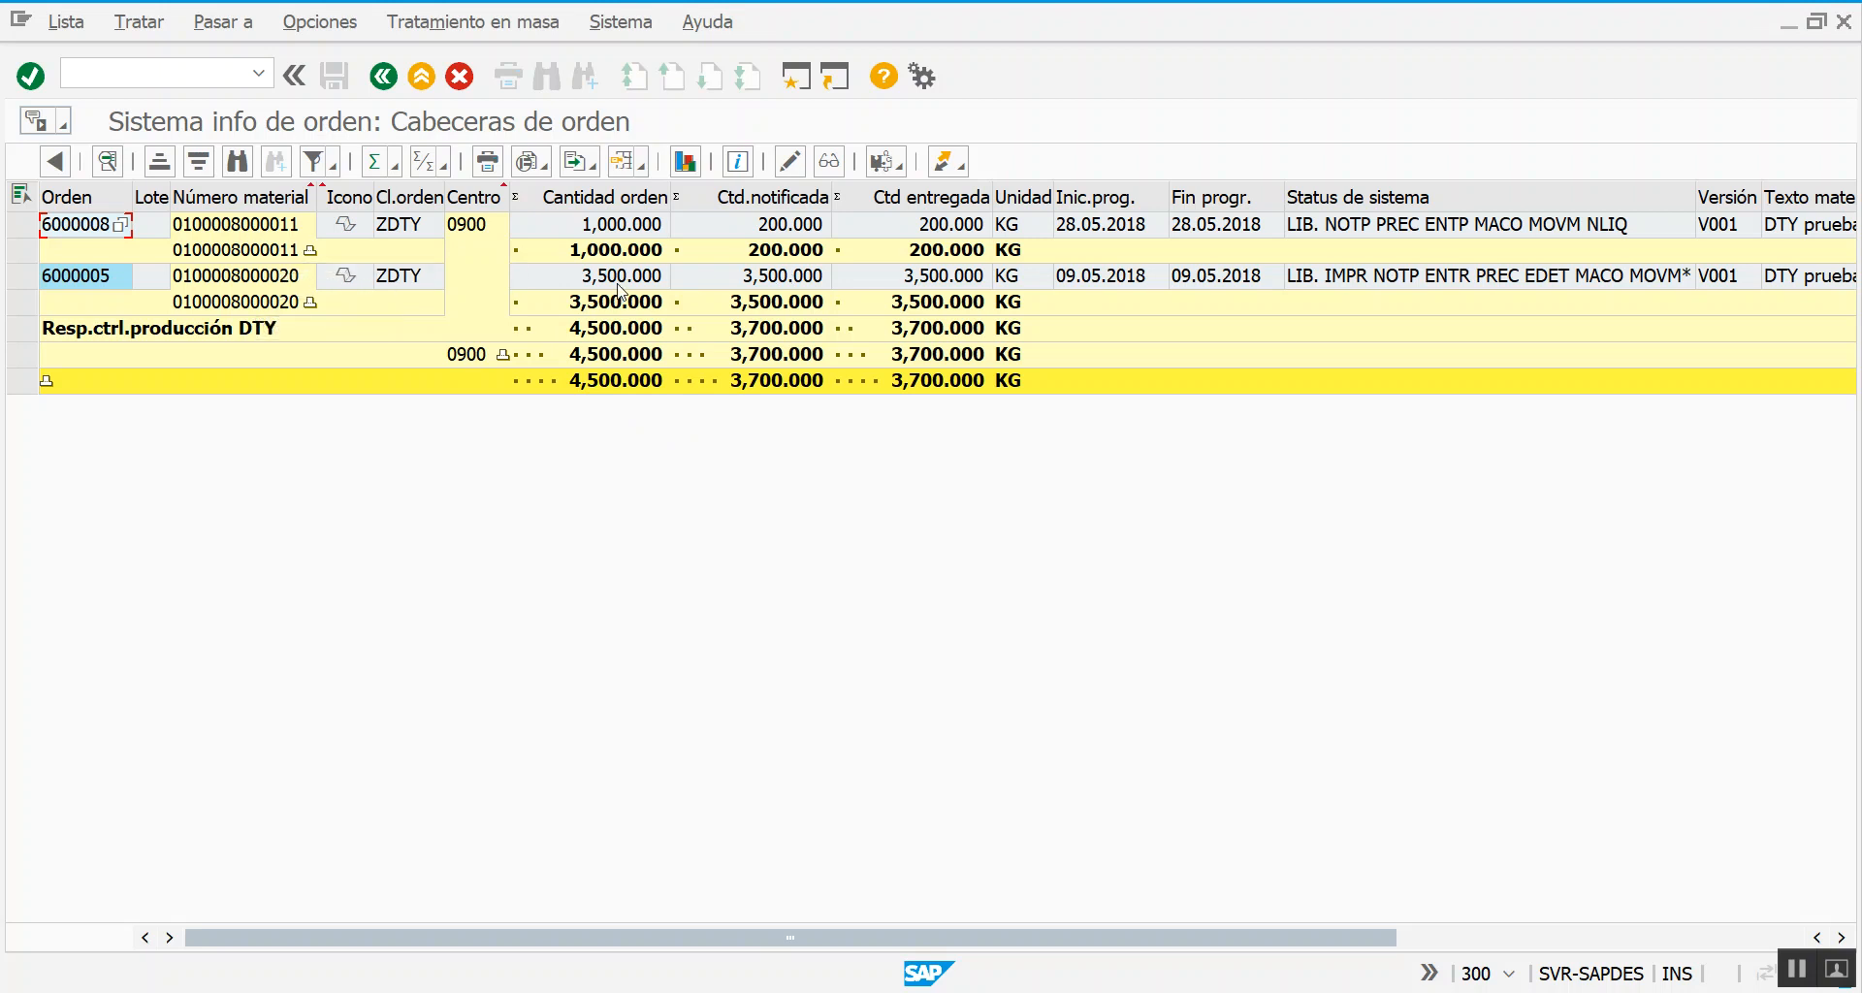
# Remove the subtotals for Centro, Resp.ctrl.producción and Número material from the order header list
pyautogui.click(432, 163)
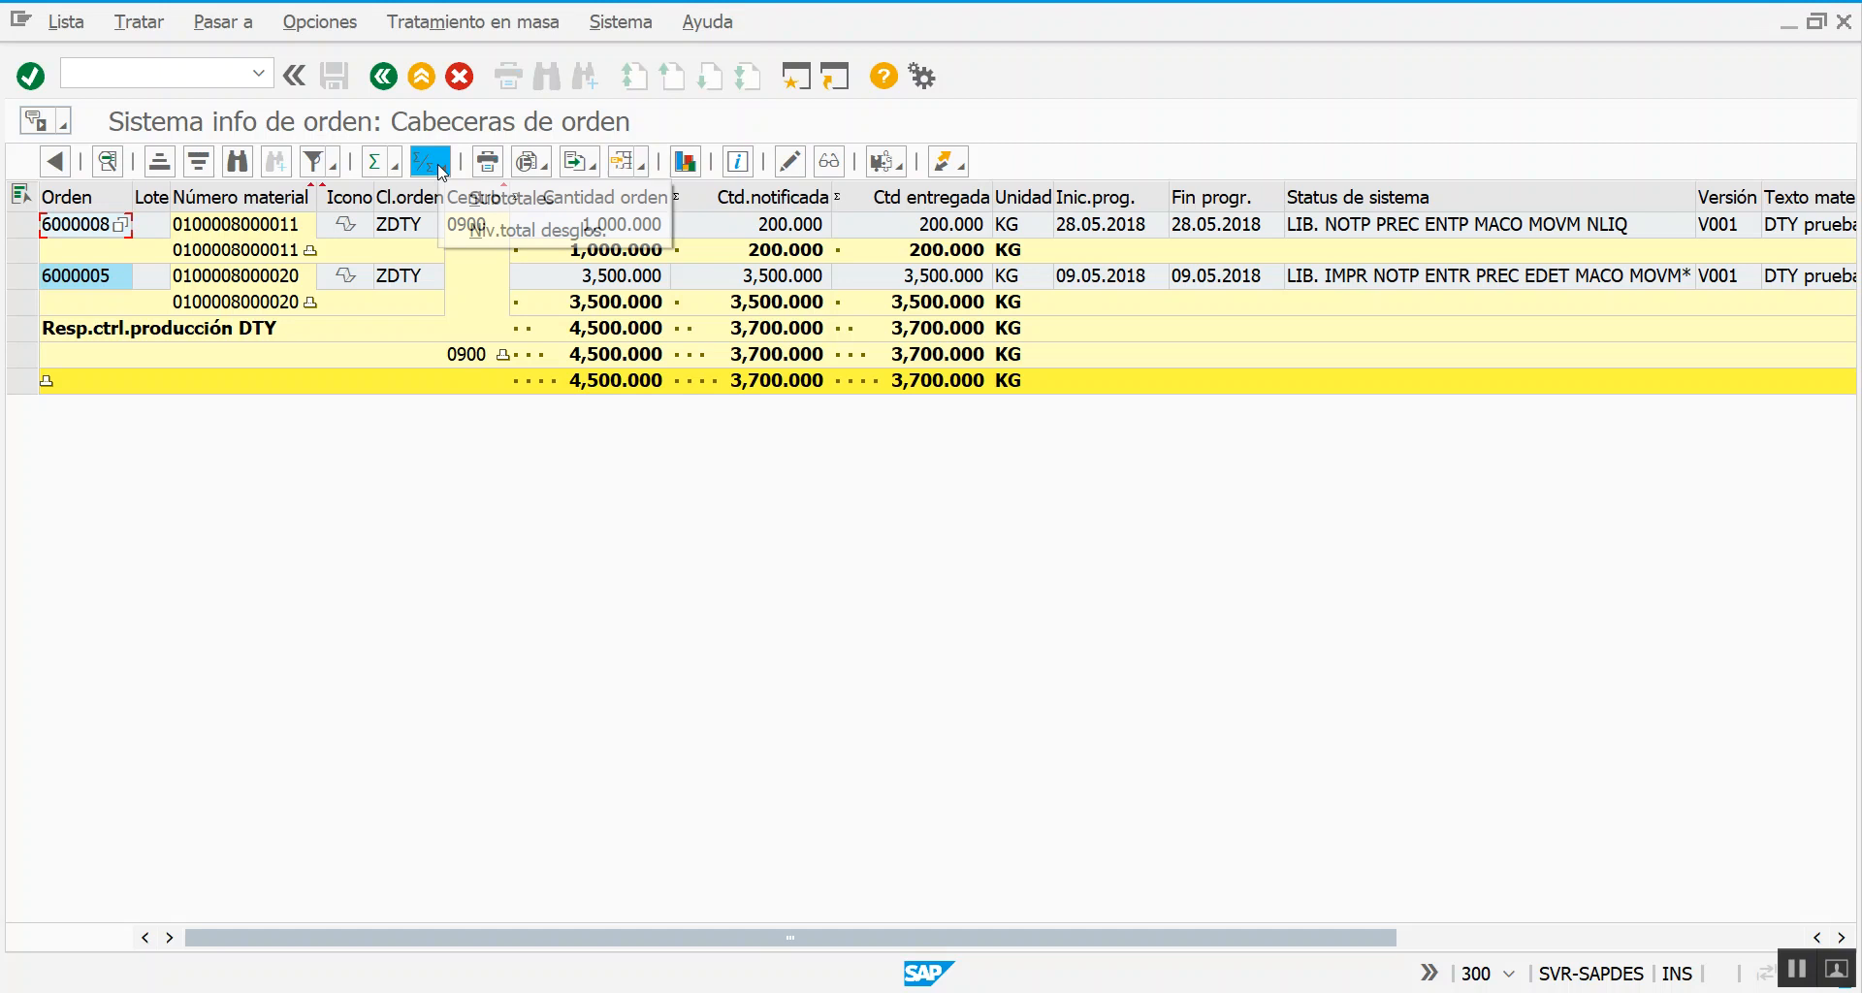
pyautogui.click(475, 199)
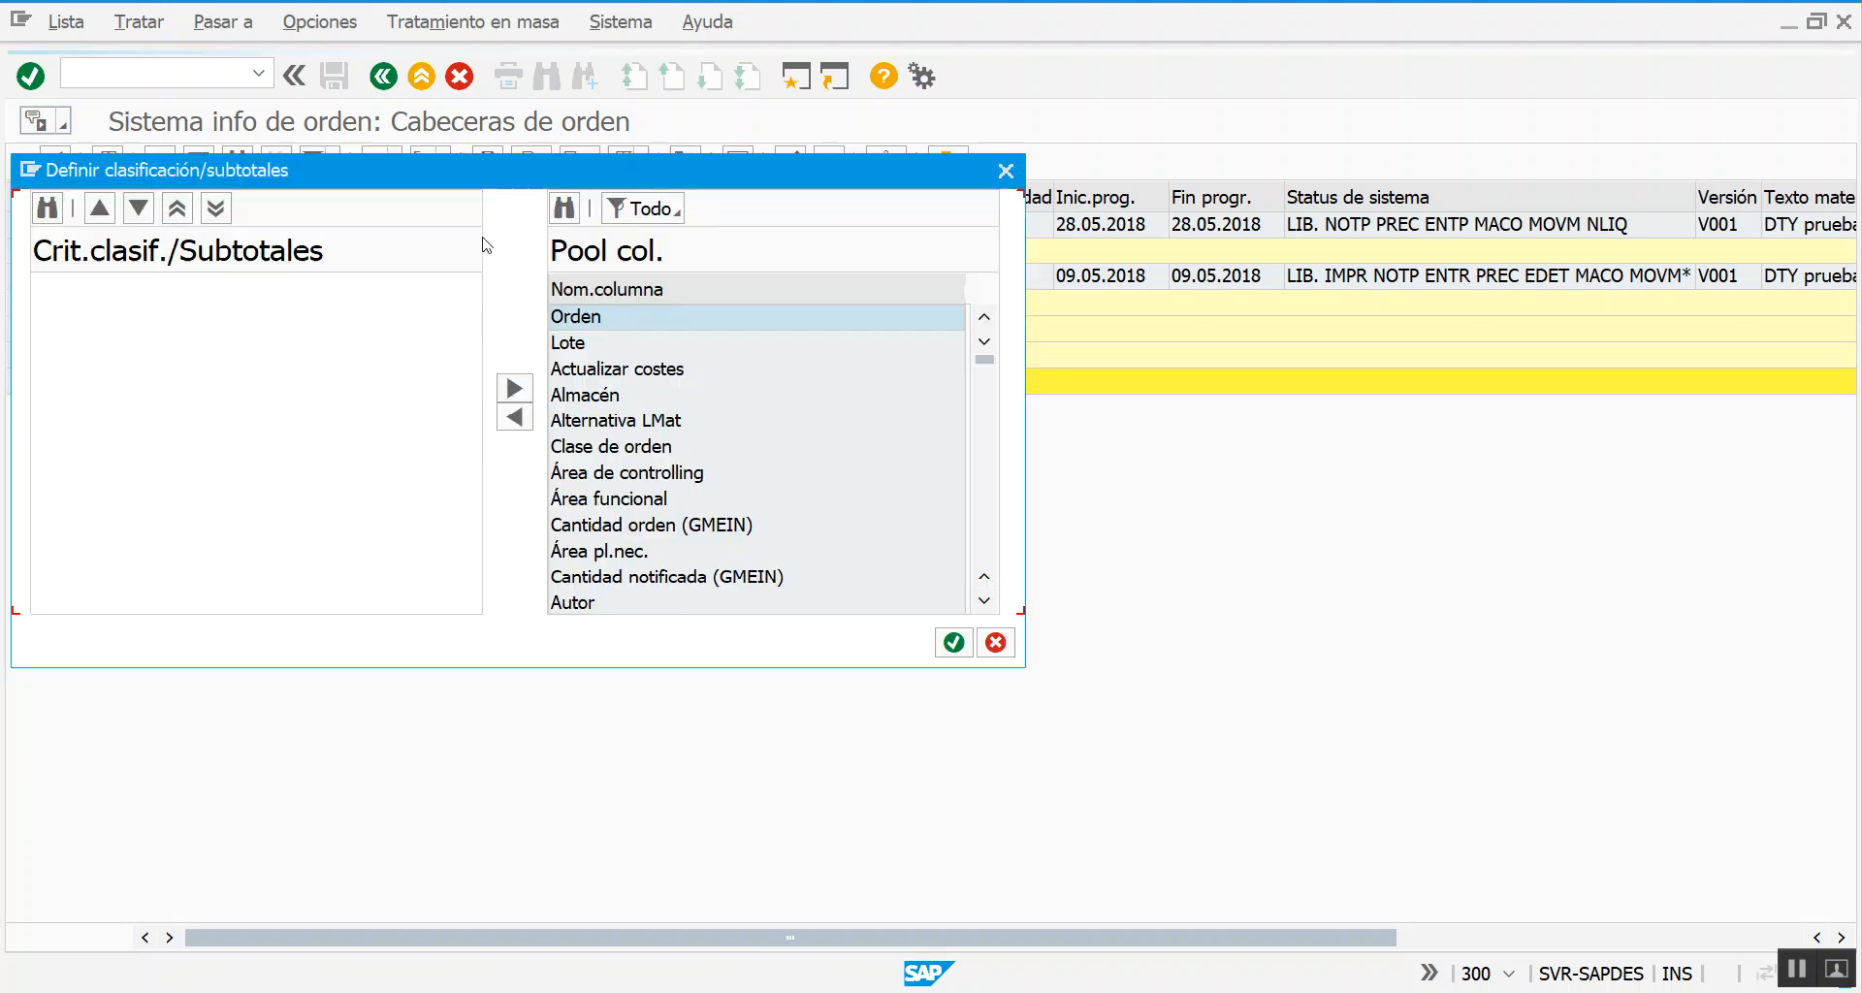
pyautogui.click(364, 318)
pyautogui.click(363, 344)
pyautogui.click(364, 370)
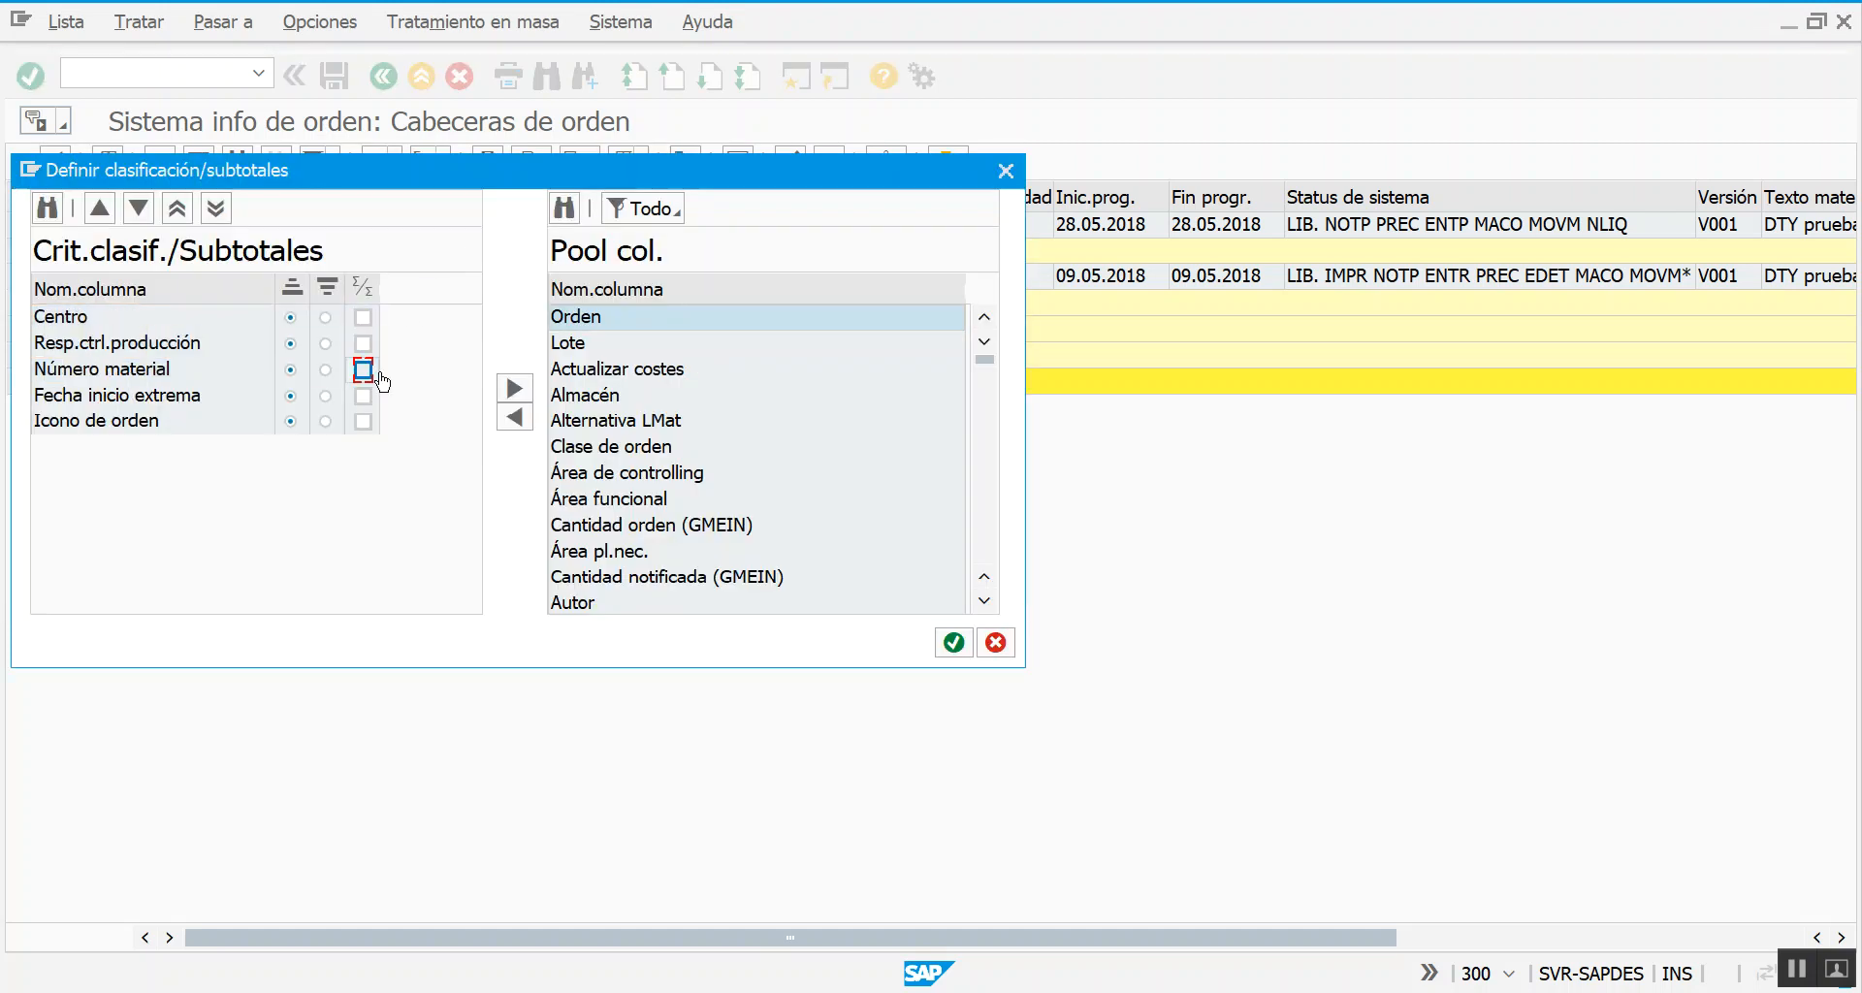
pyautogui.click(953, 643)
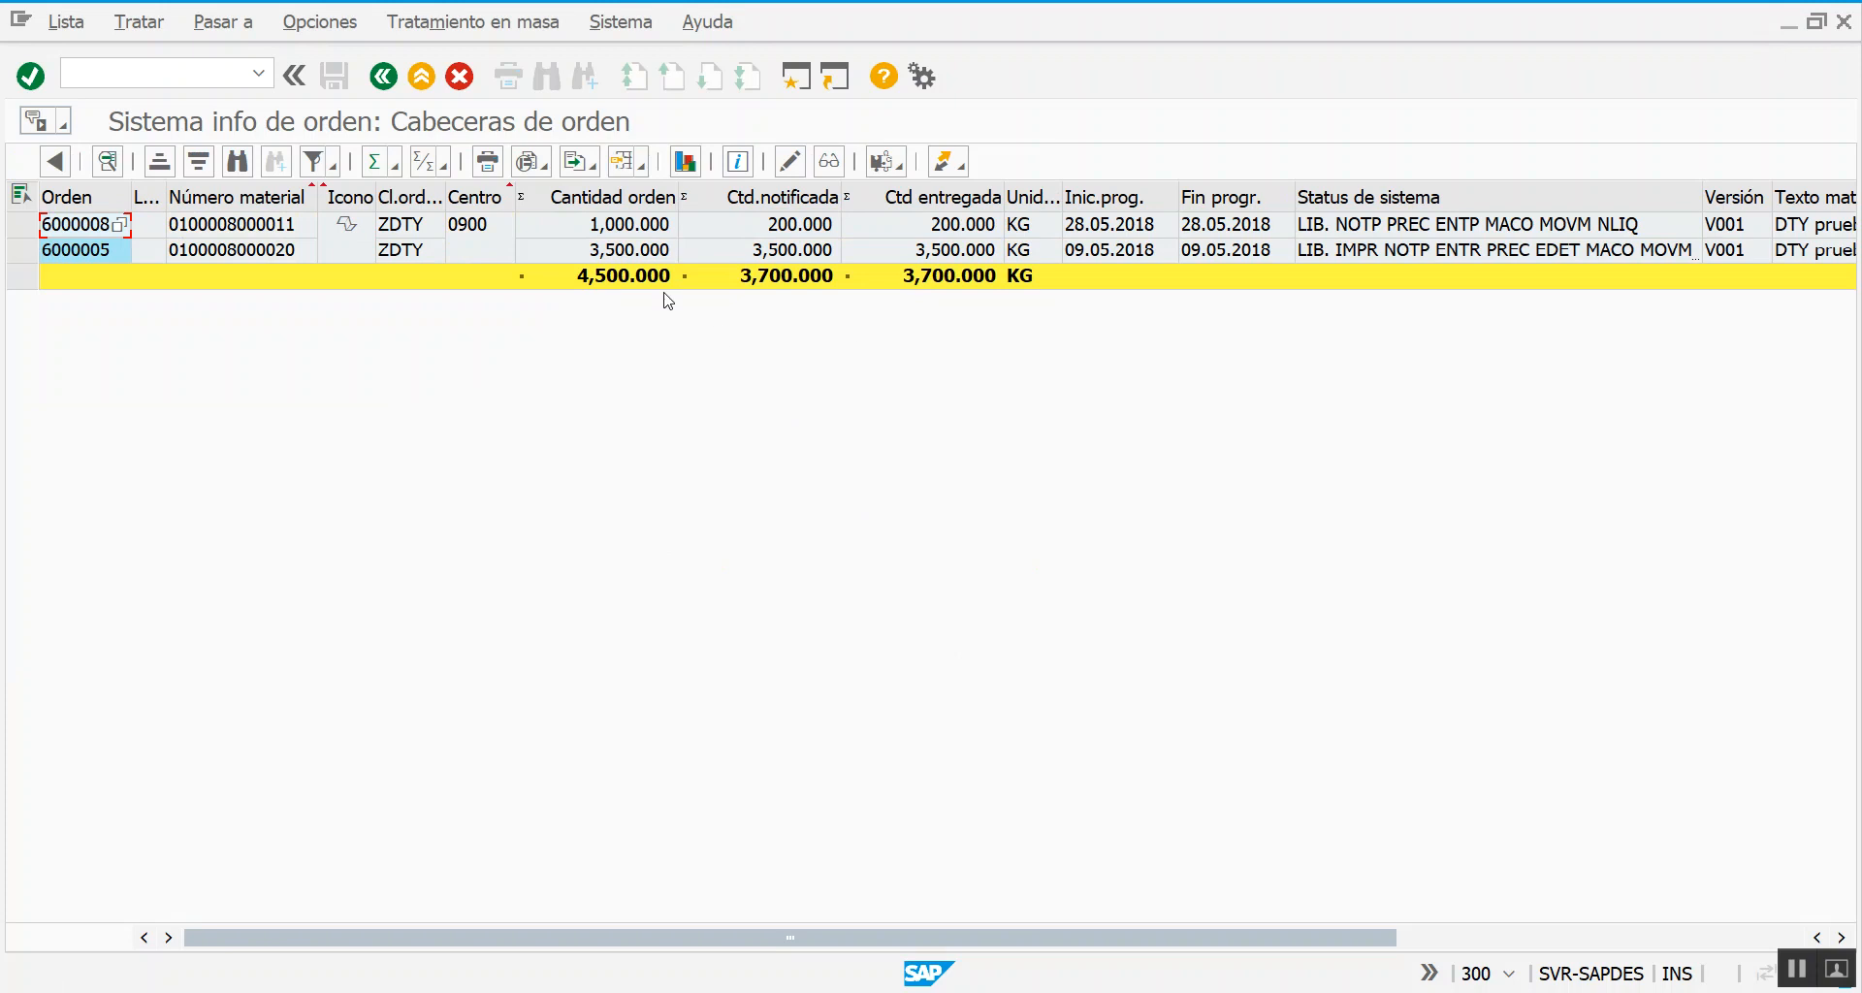
pyautogui.click(973, 280)
pyautogui.click(734, 285)
pyautogui.click(641, 286)
# Move the Liberación column so that it sits between the Unidad and Inic.prog. columns
pyautogui.moveTo(892, 937); pyautogui.dragTo(1298, 937)
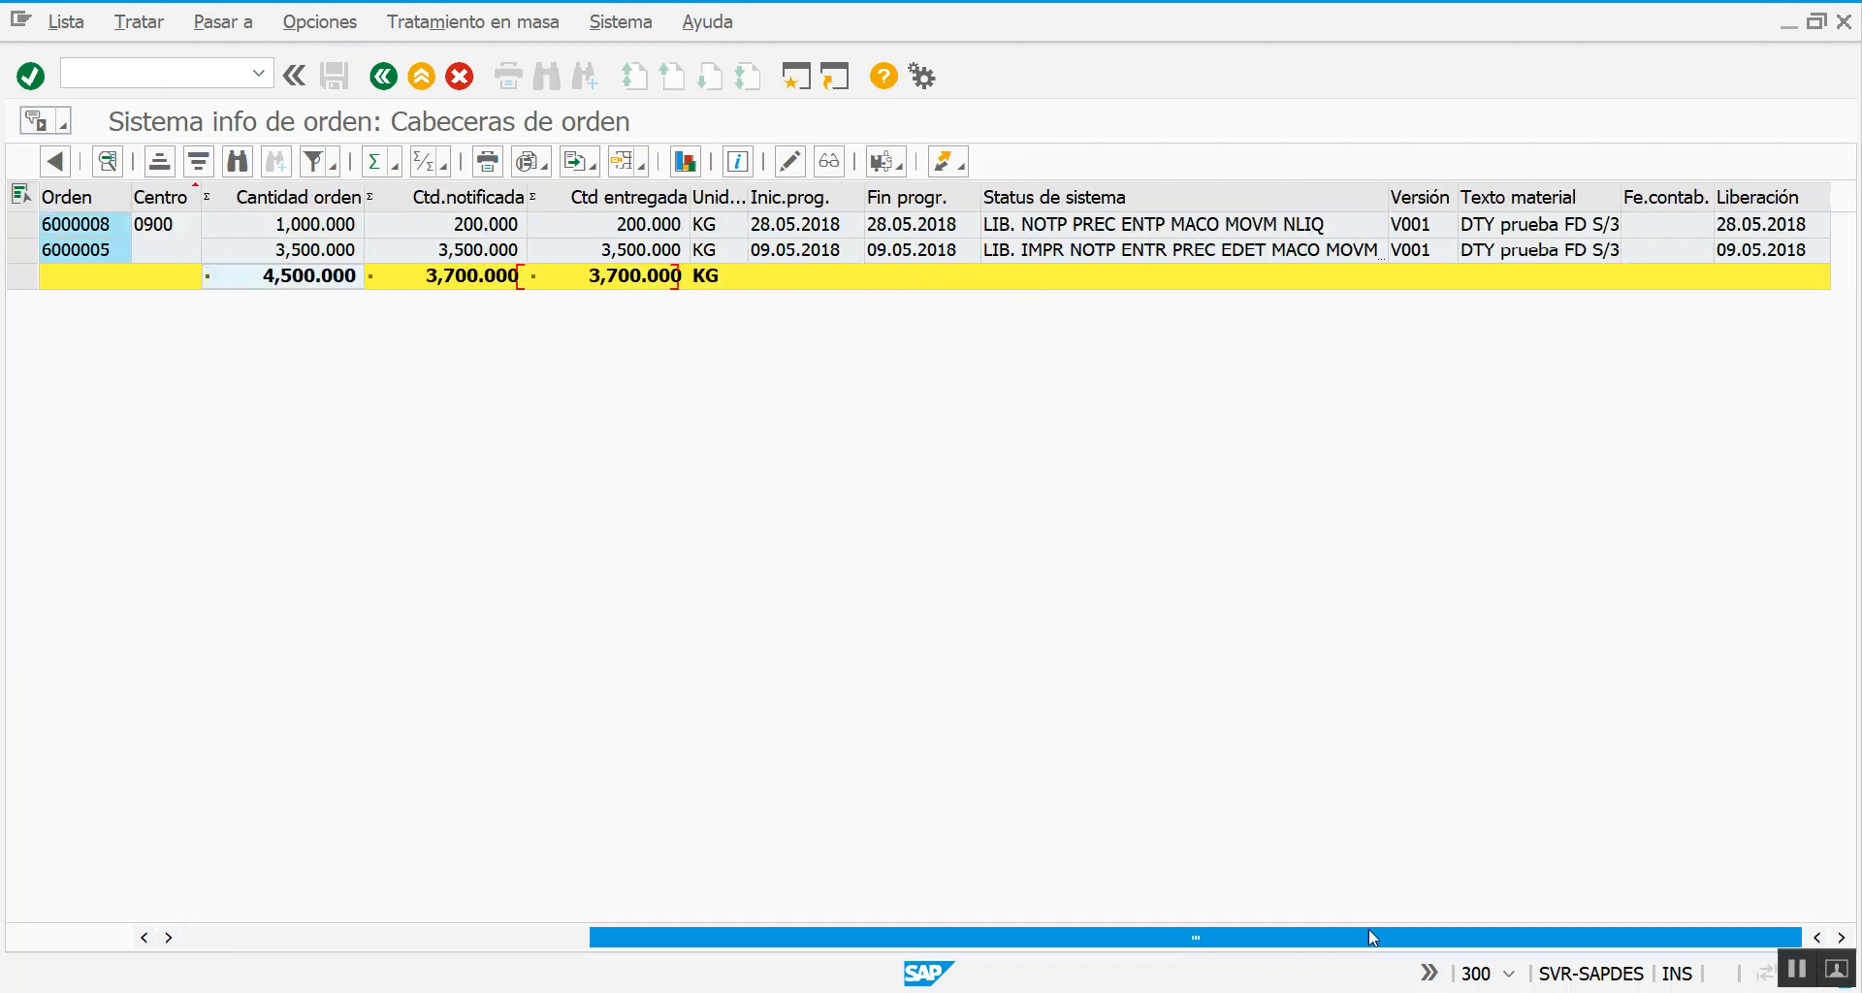
pyautogui.click(1668, 197)
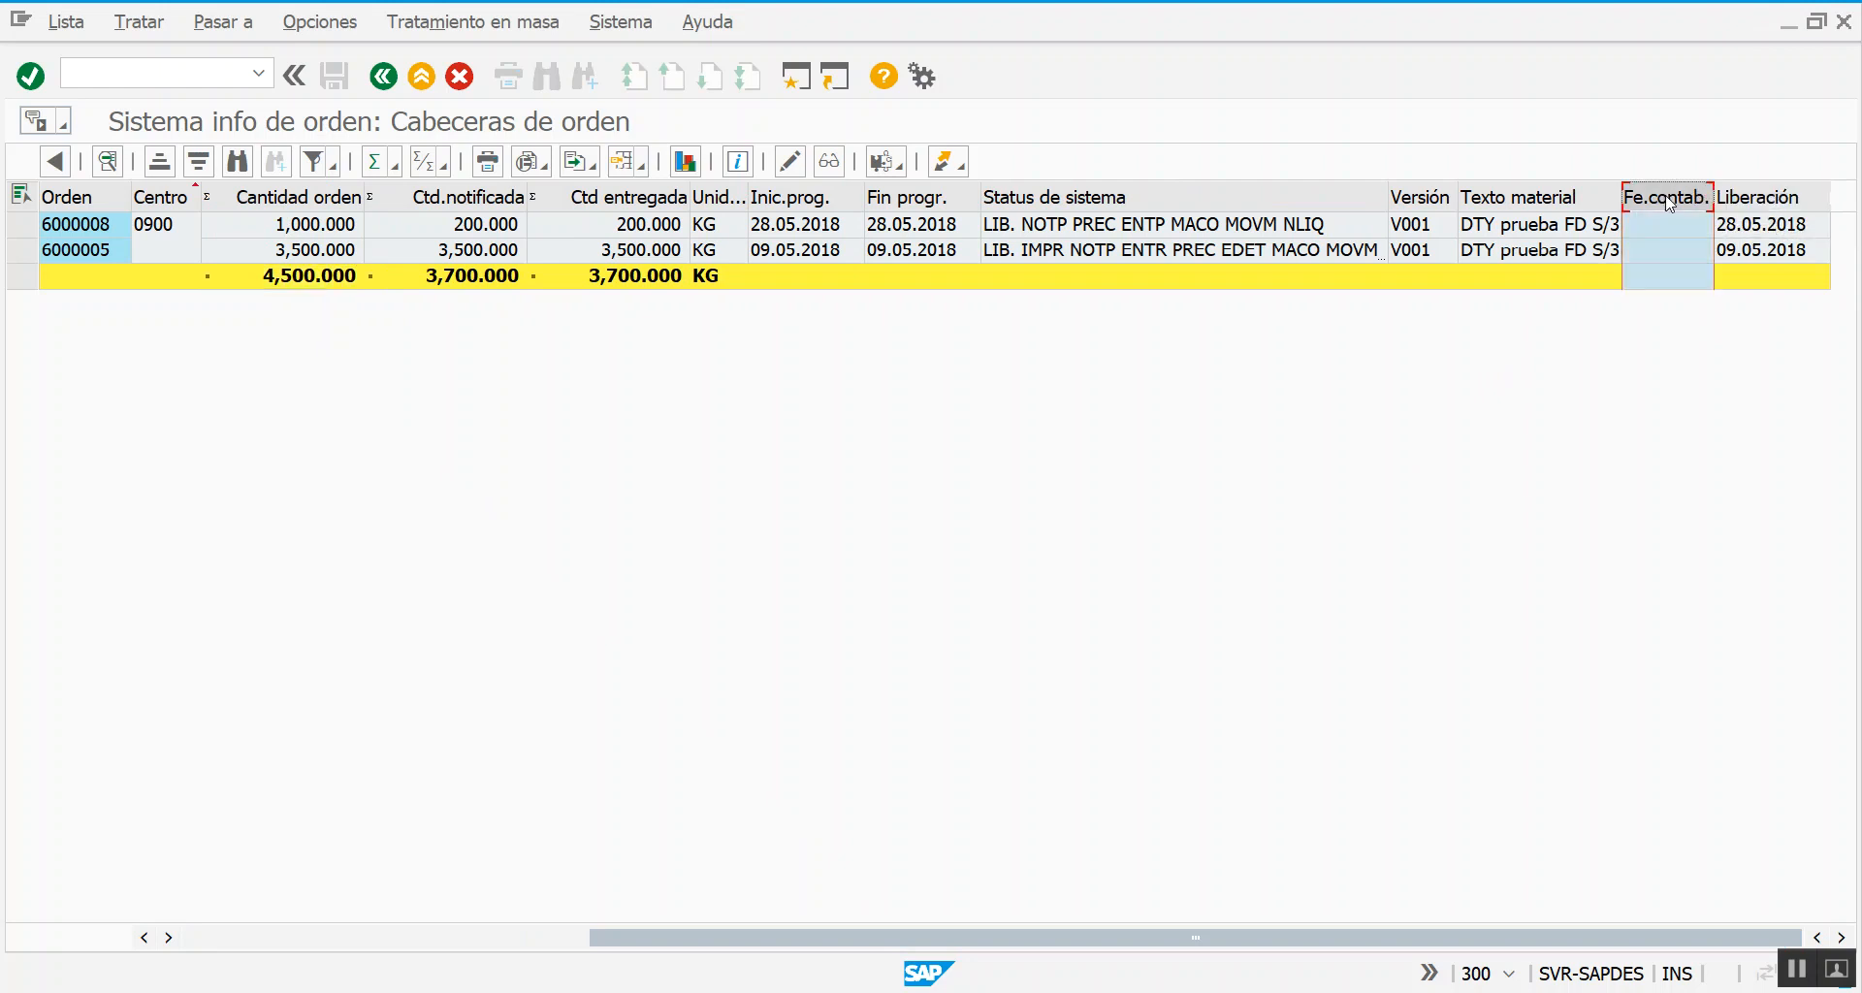
pyautogui.click(1724, 198)
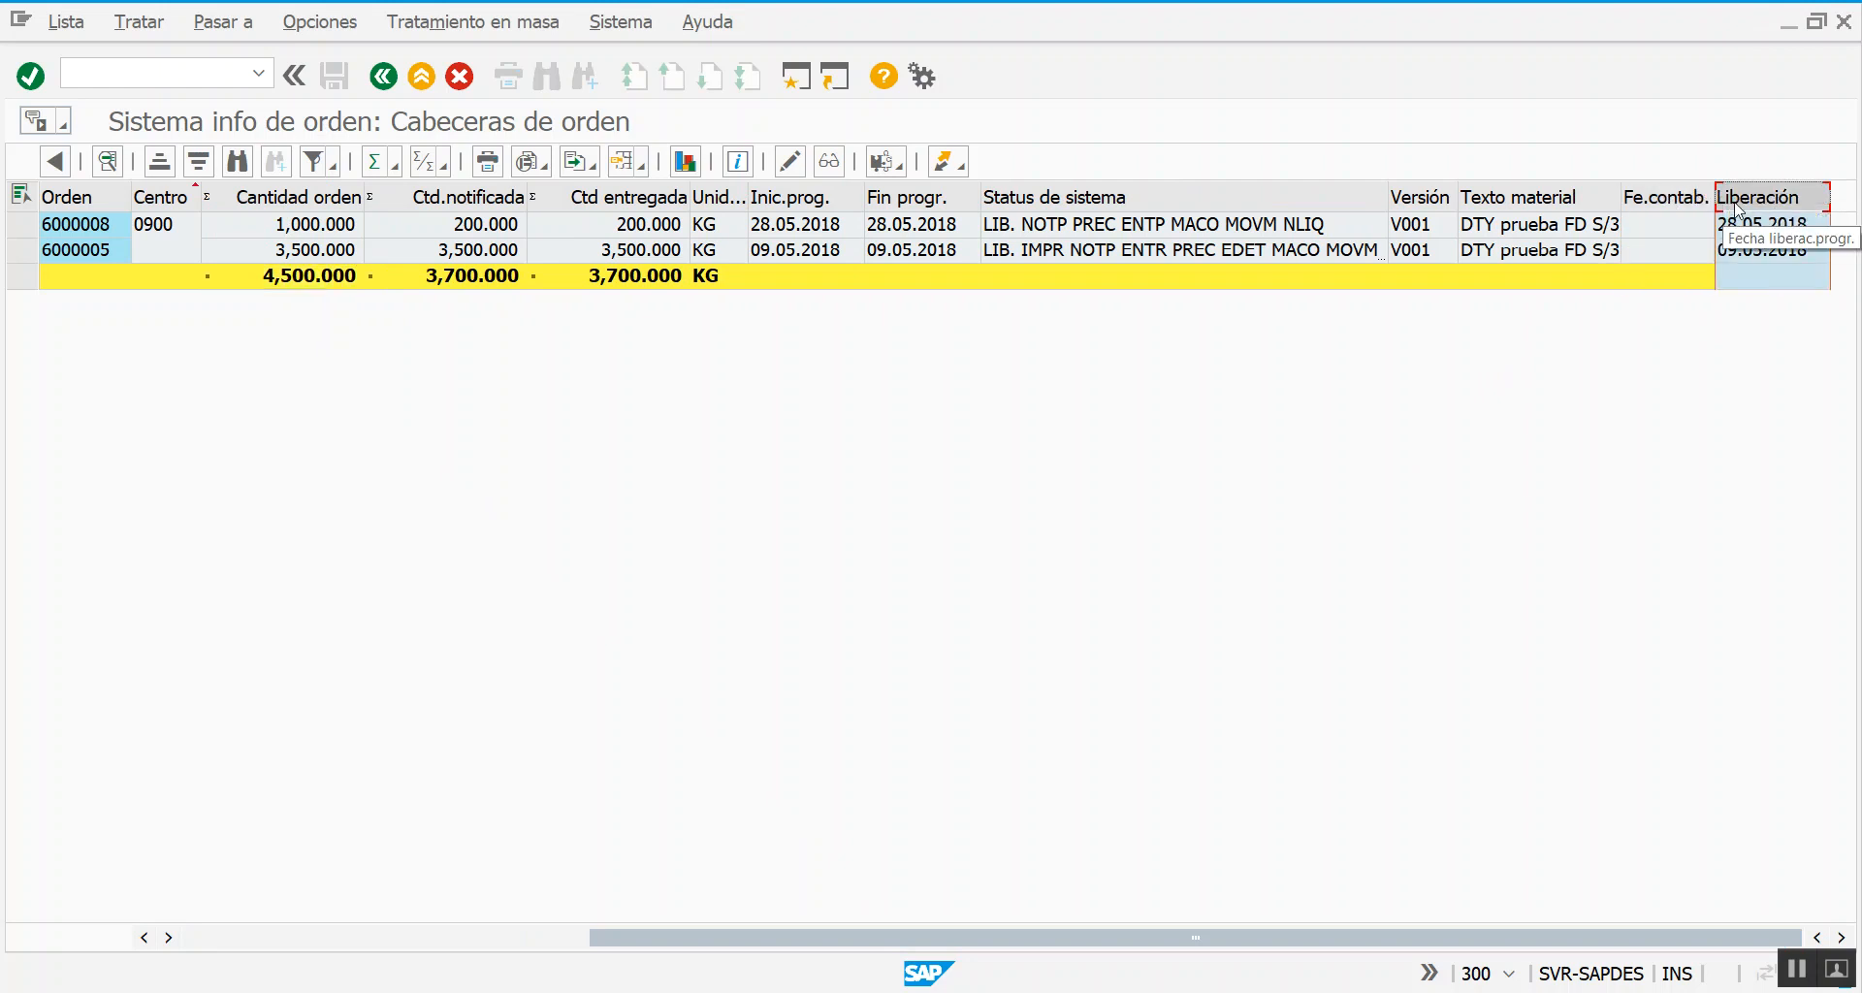
pyautogui.click(1695, 250)
pyautogui.click(1750, 198)
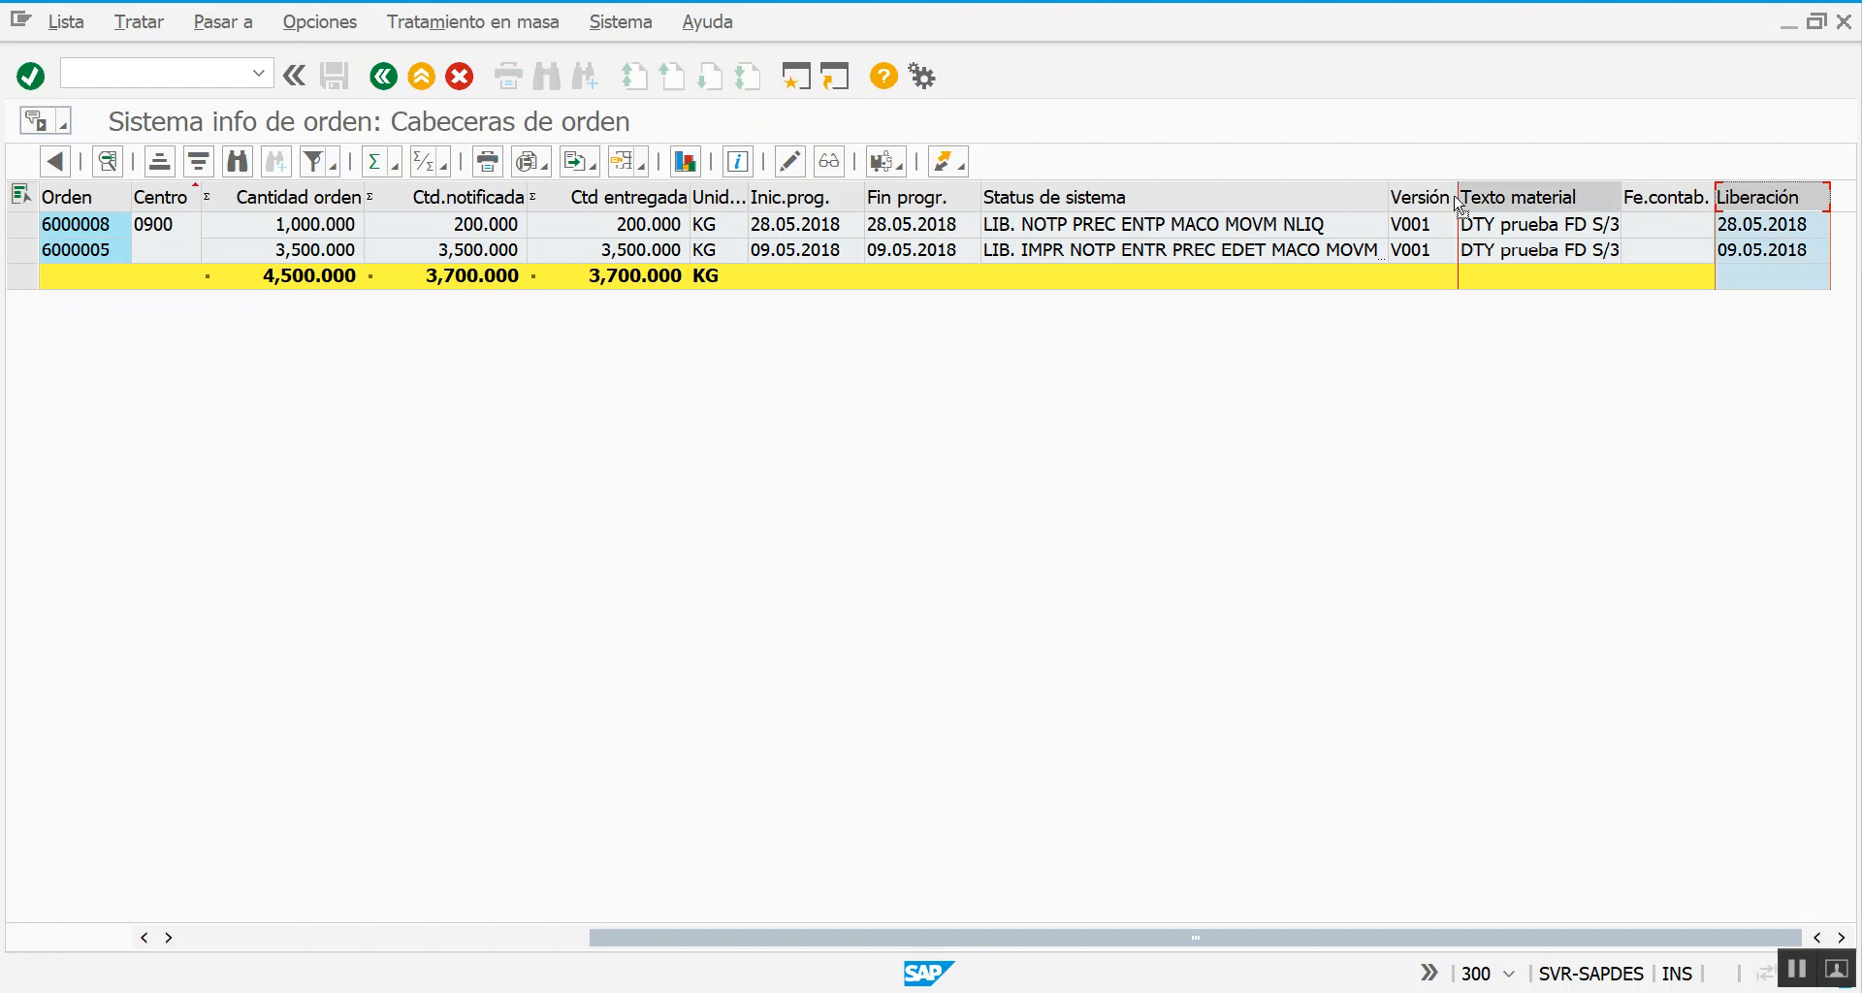
pyautogui.moveTo(705, 213); pyautogui.dragTo(789, 230)
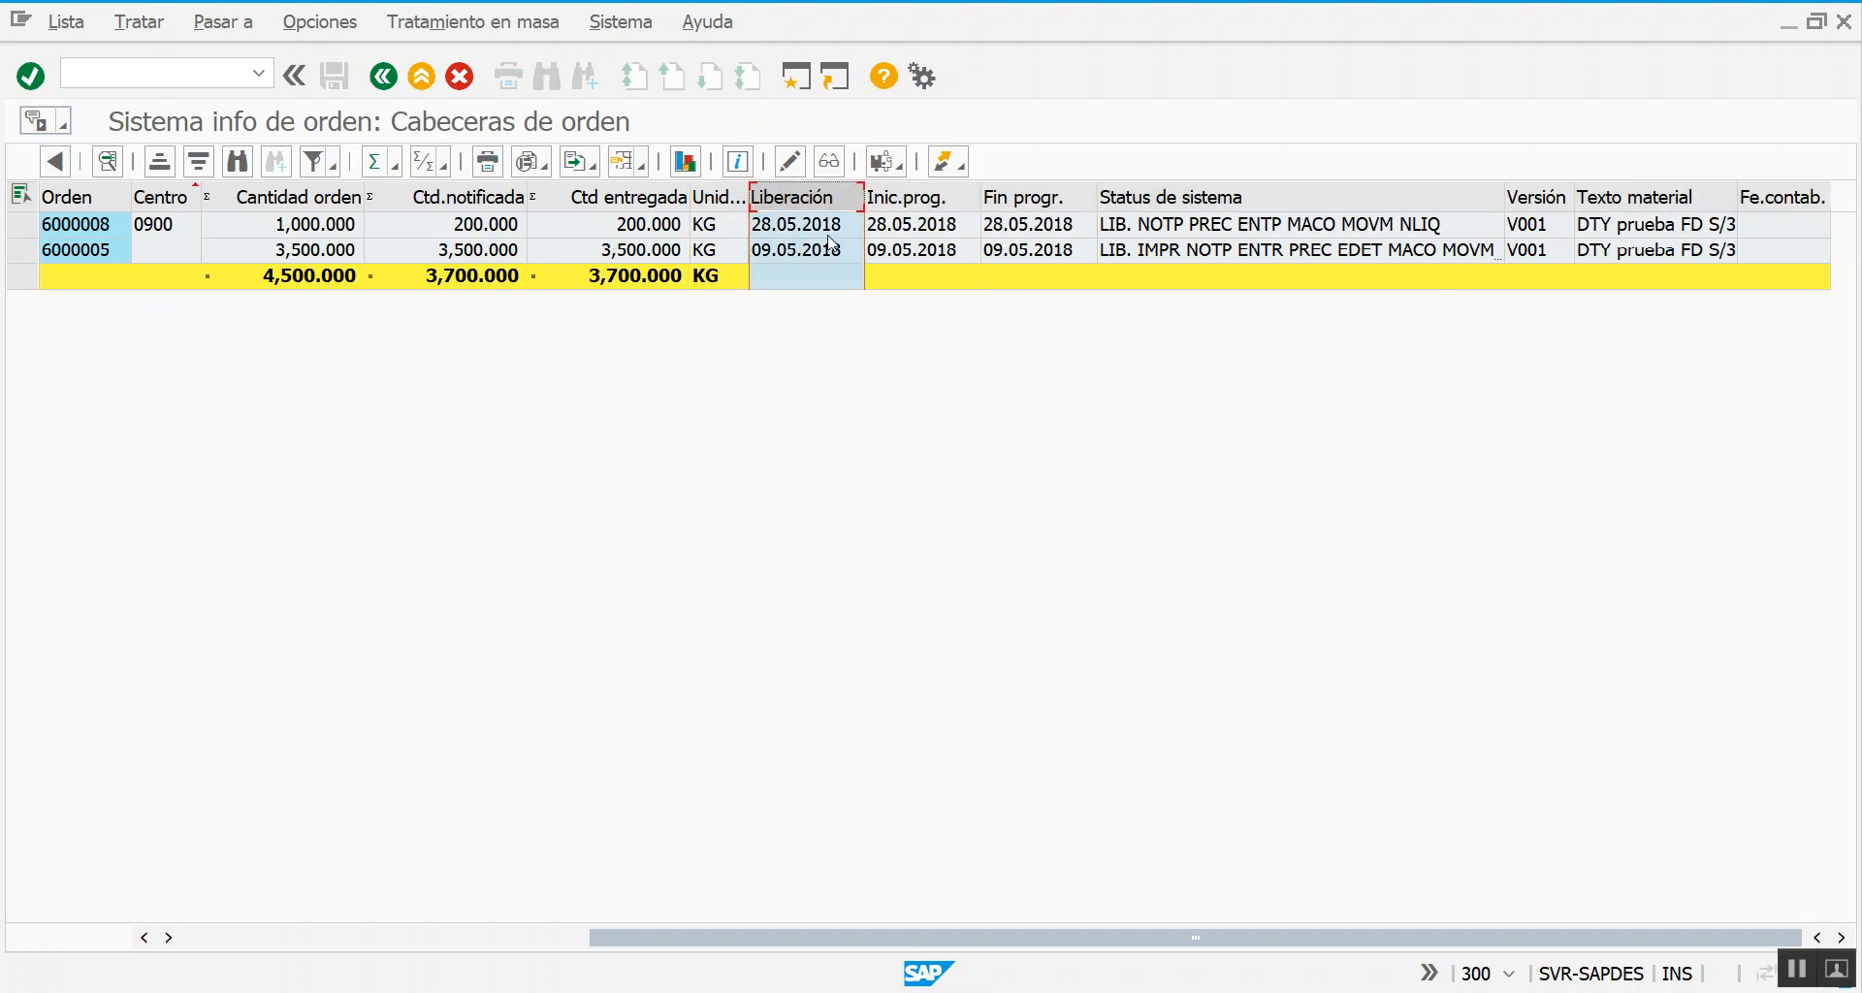
pyautogui.click(828, 235)
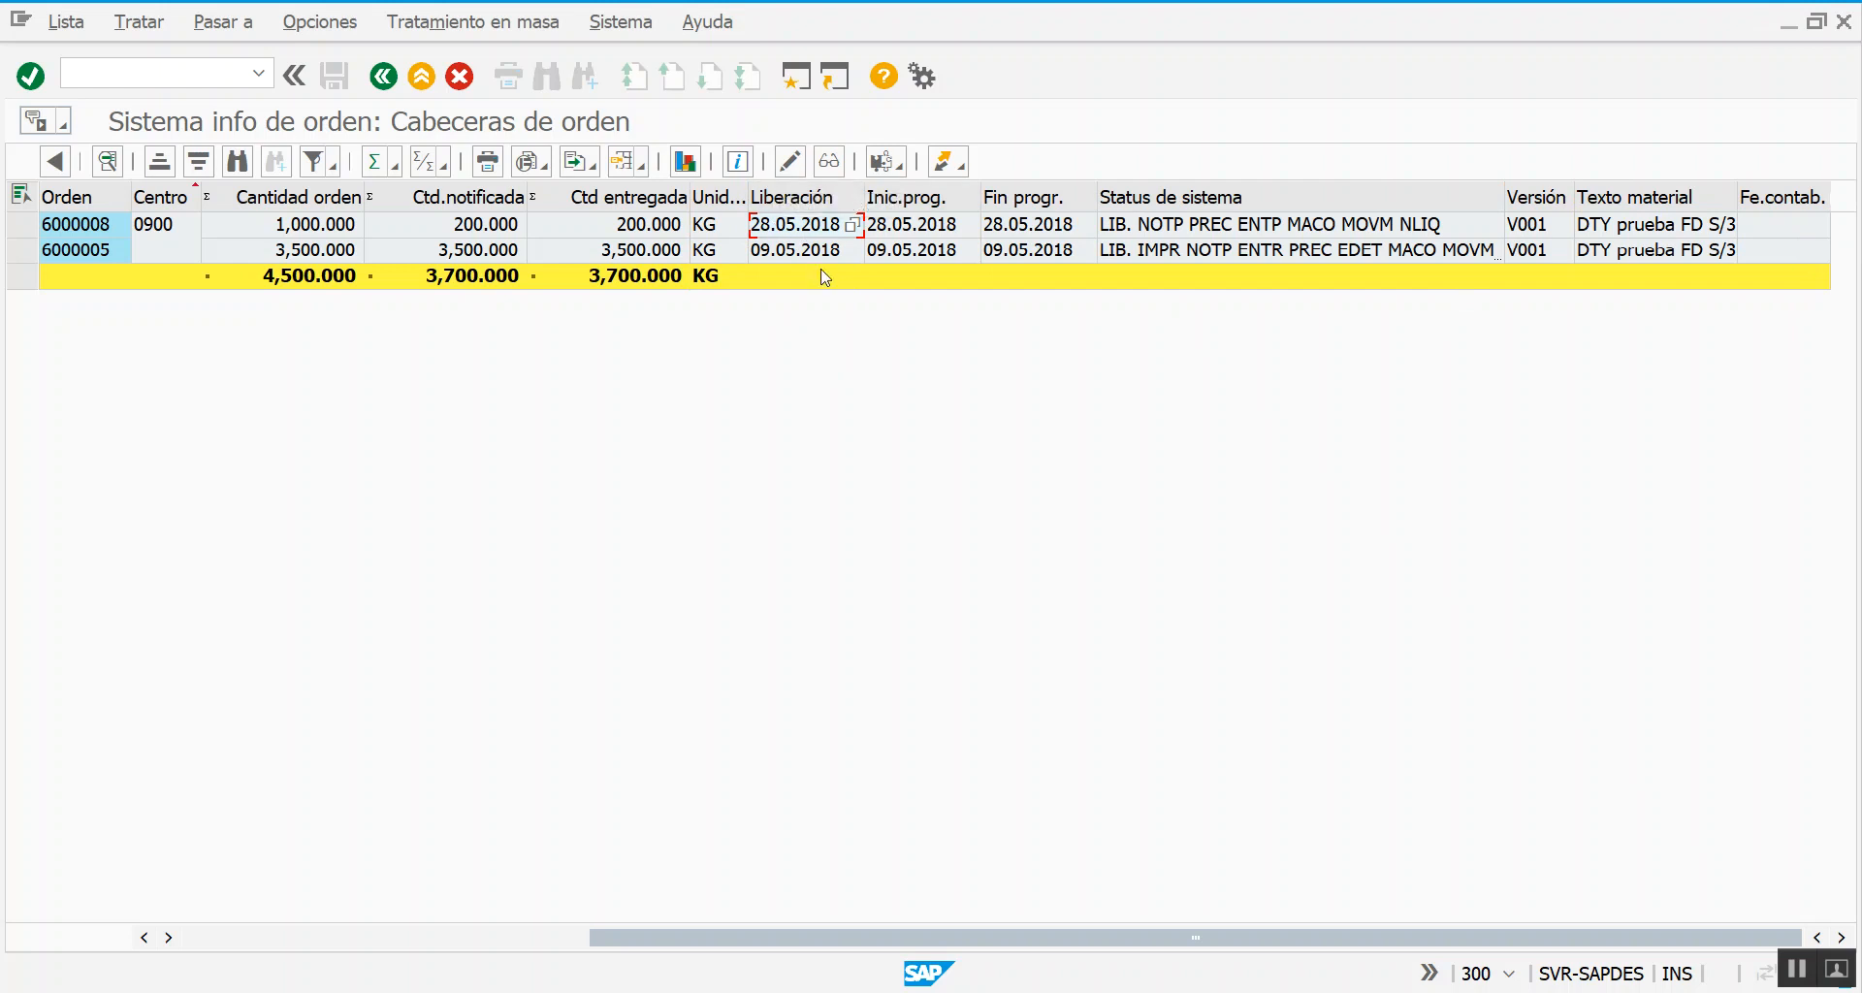
pyautogui.moveTo(769, 938); pyautogui.dragTo(252, 877)
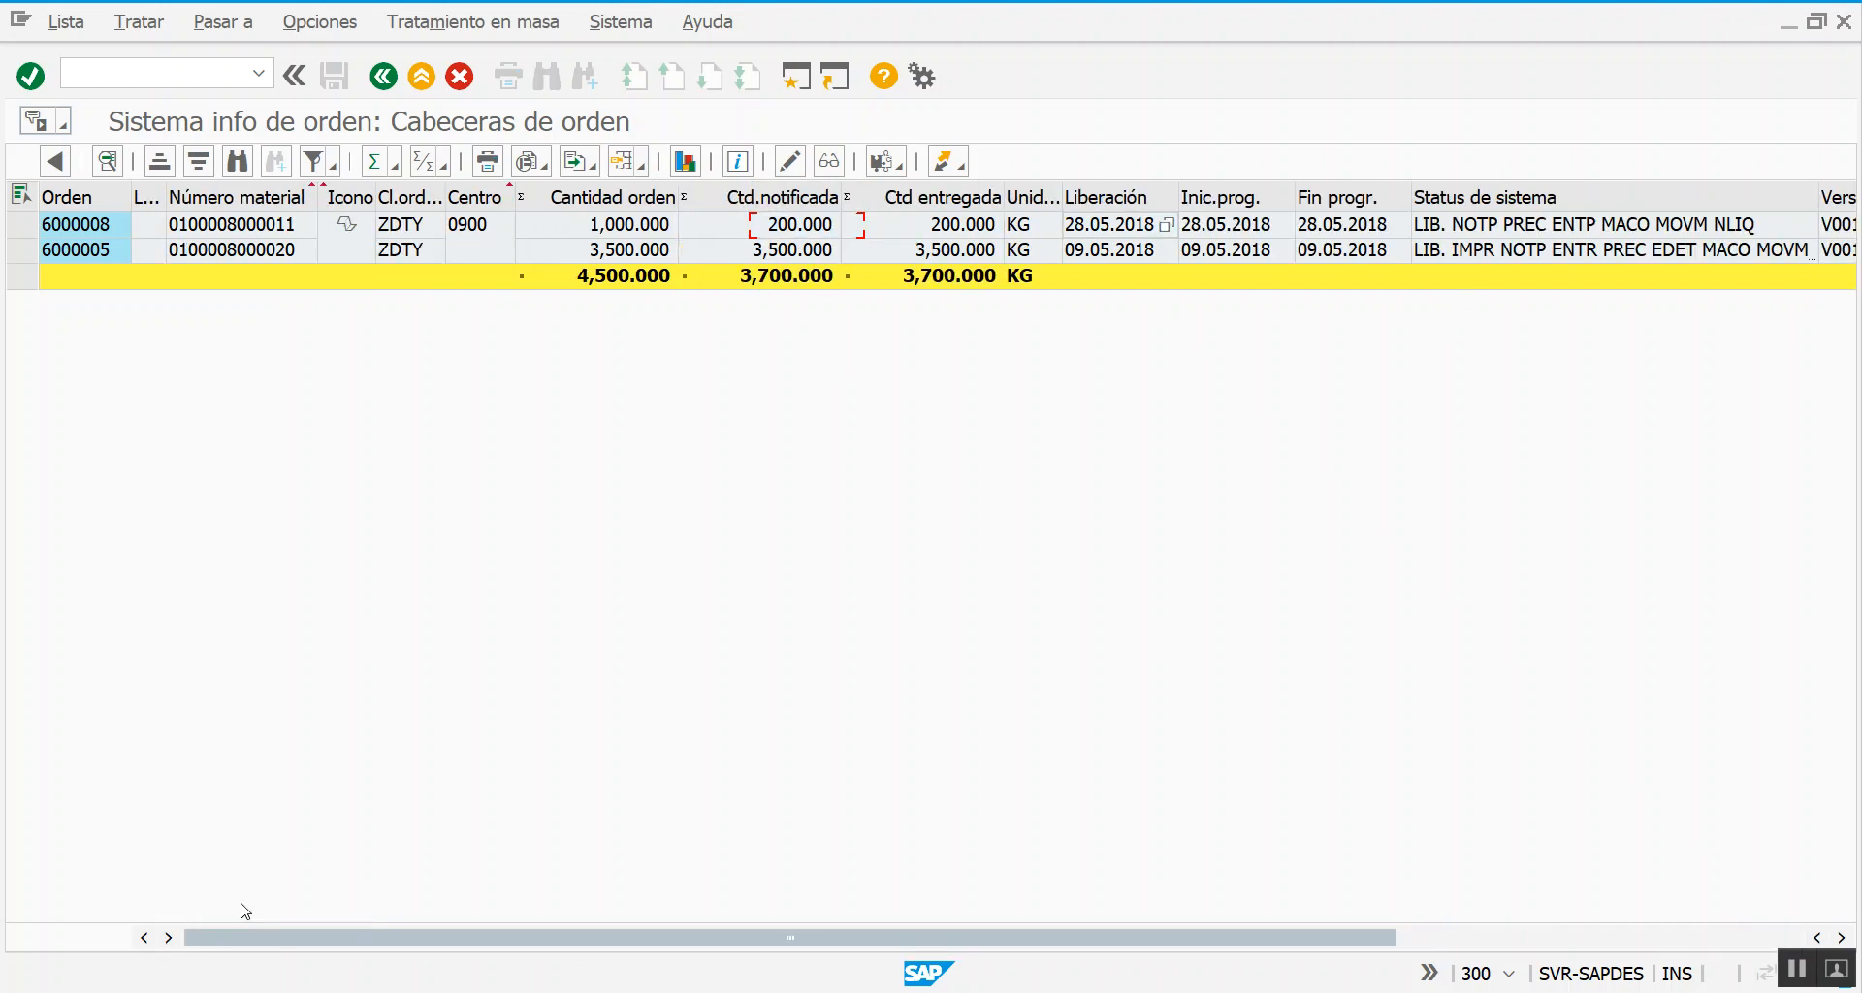
pyautogui.click(266, 251)
pyautogui.click(248, 226)
pyautogui.click(1797, 970)
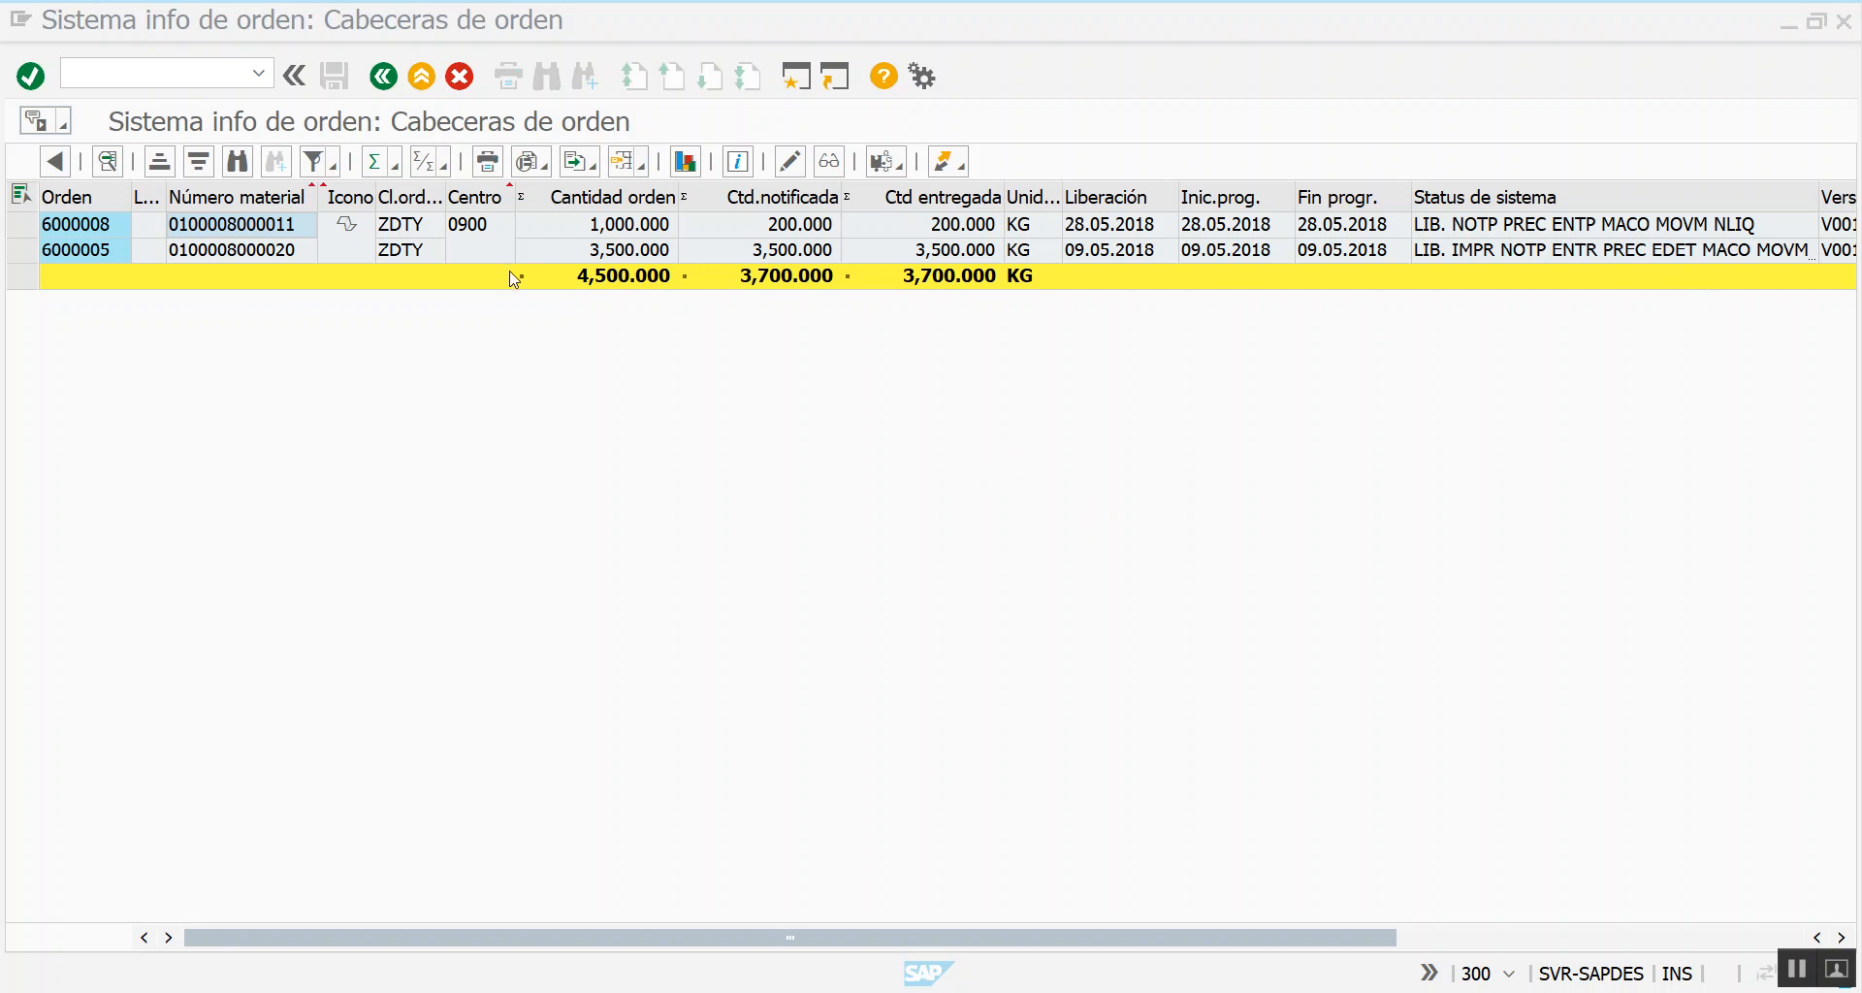
# Open the layout's display options and reapply the layout with Optimiz.columnas active to fit the column widths
pyautogui.click(644, 170)
pyautogui.click(687, 231)
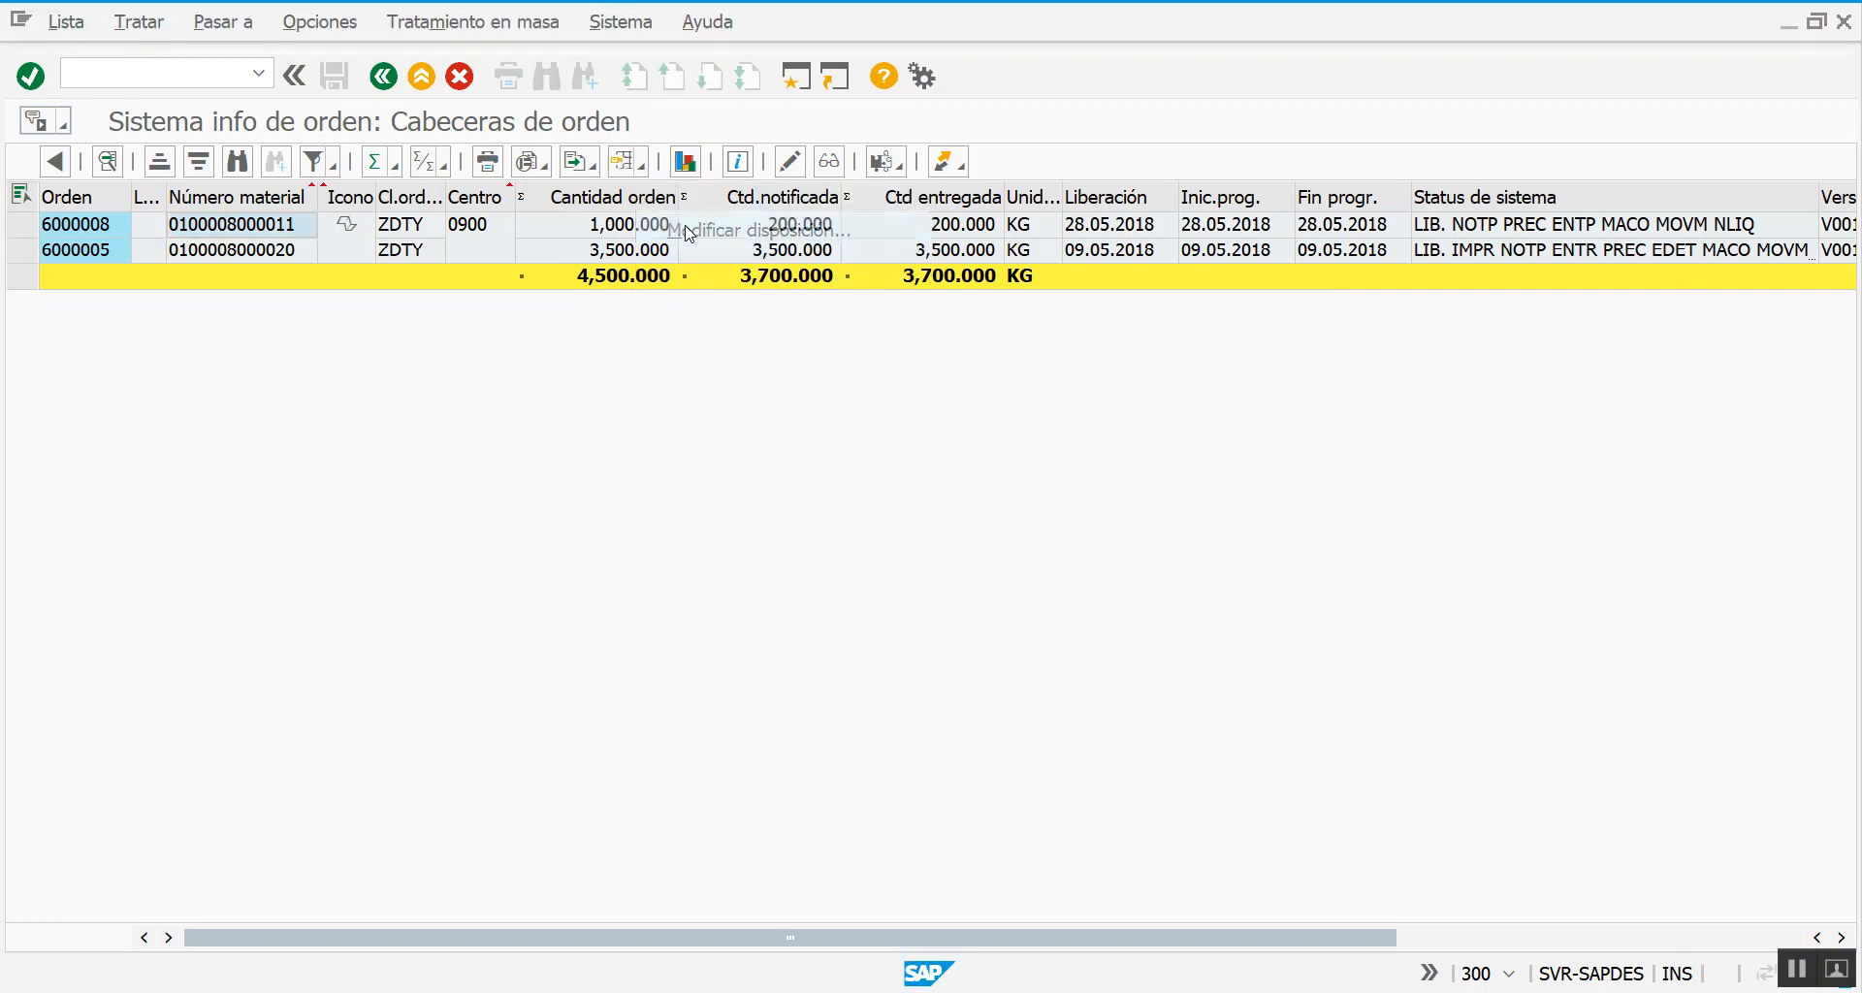
pyautogui.click(521, 222)
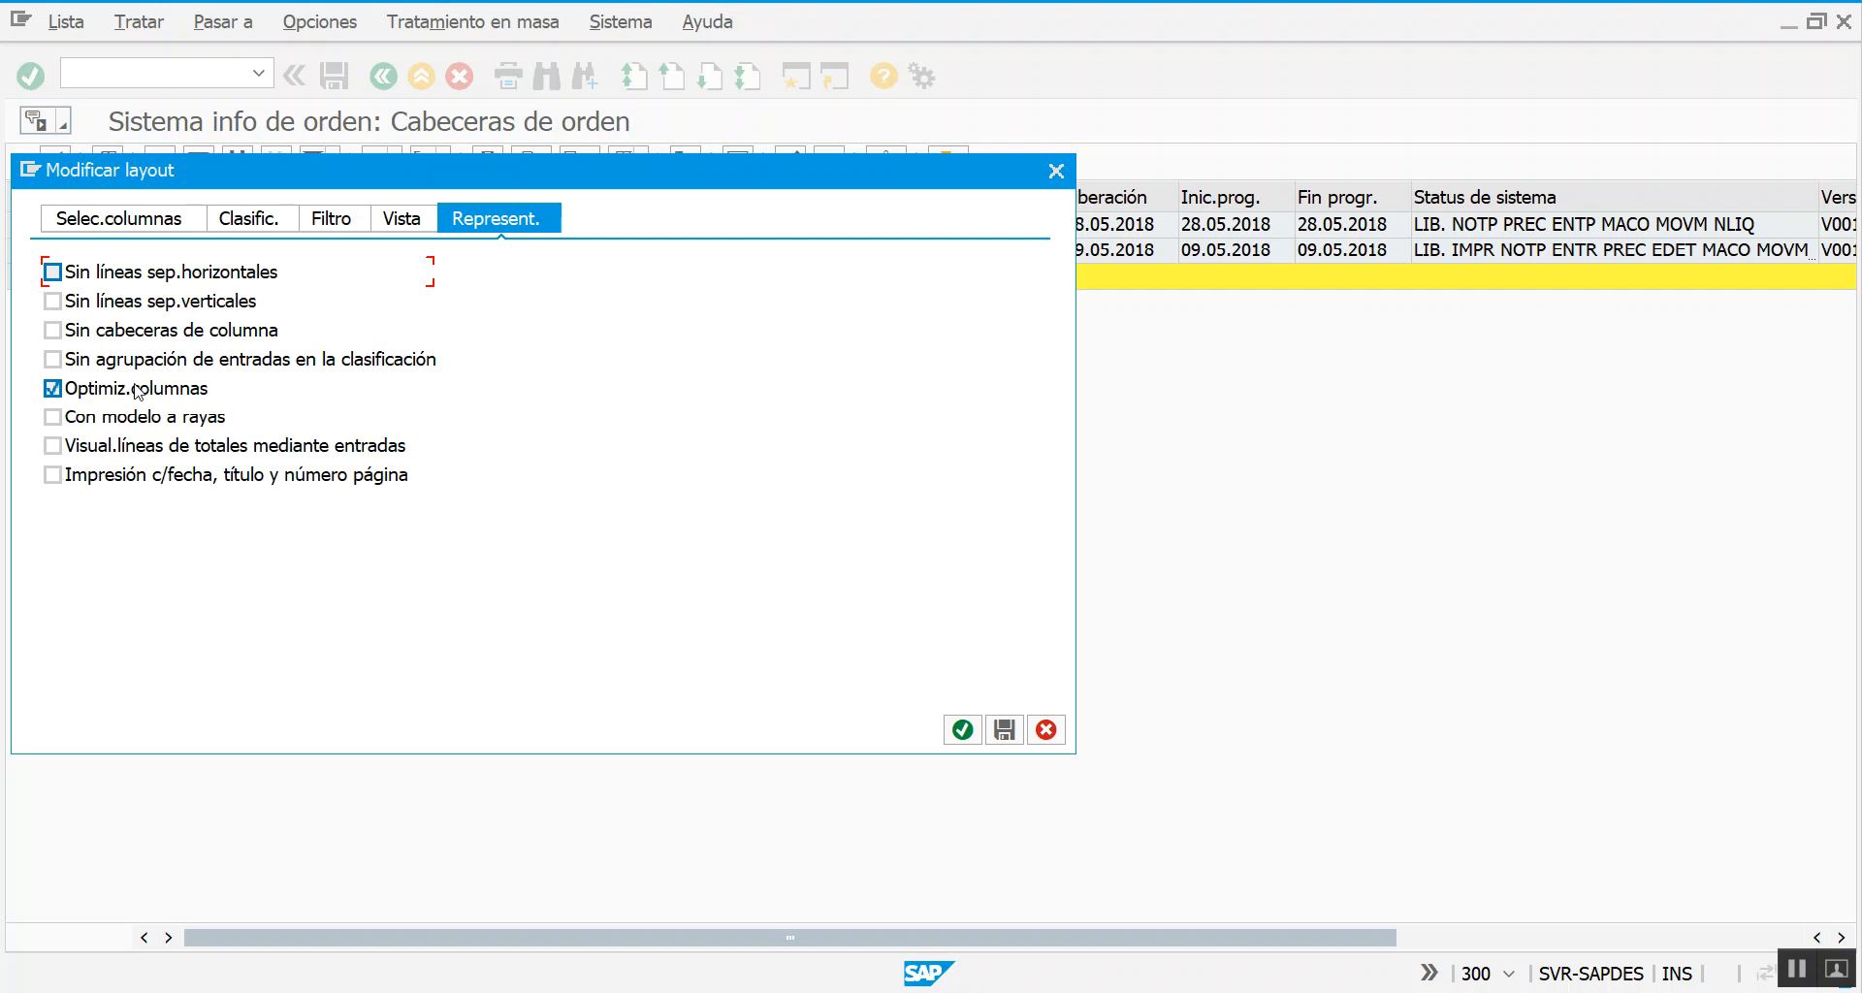
pyautogui.click(965, 731)
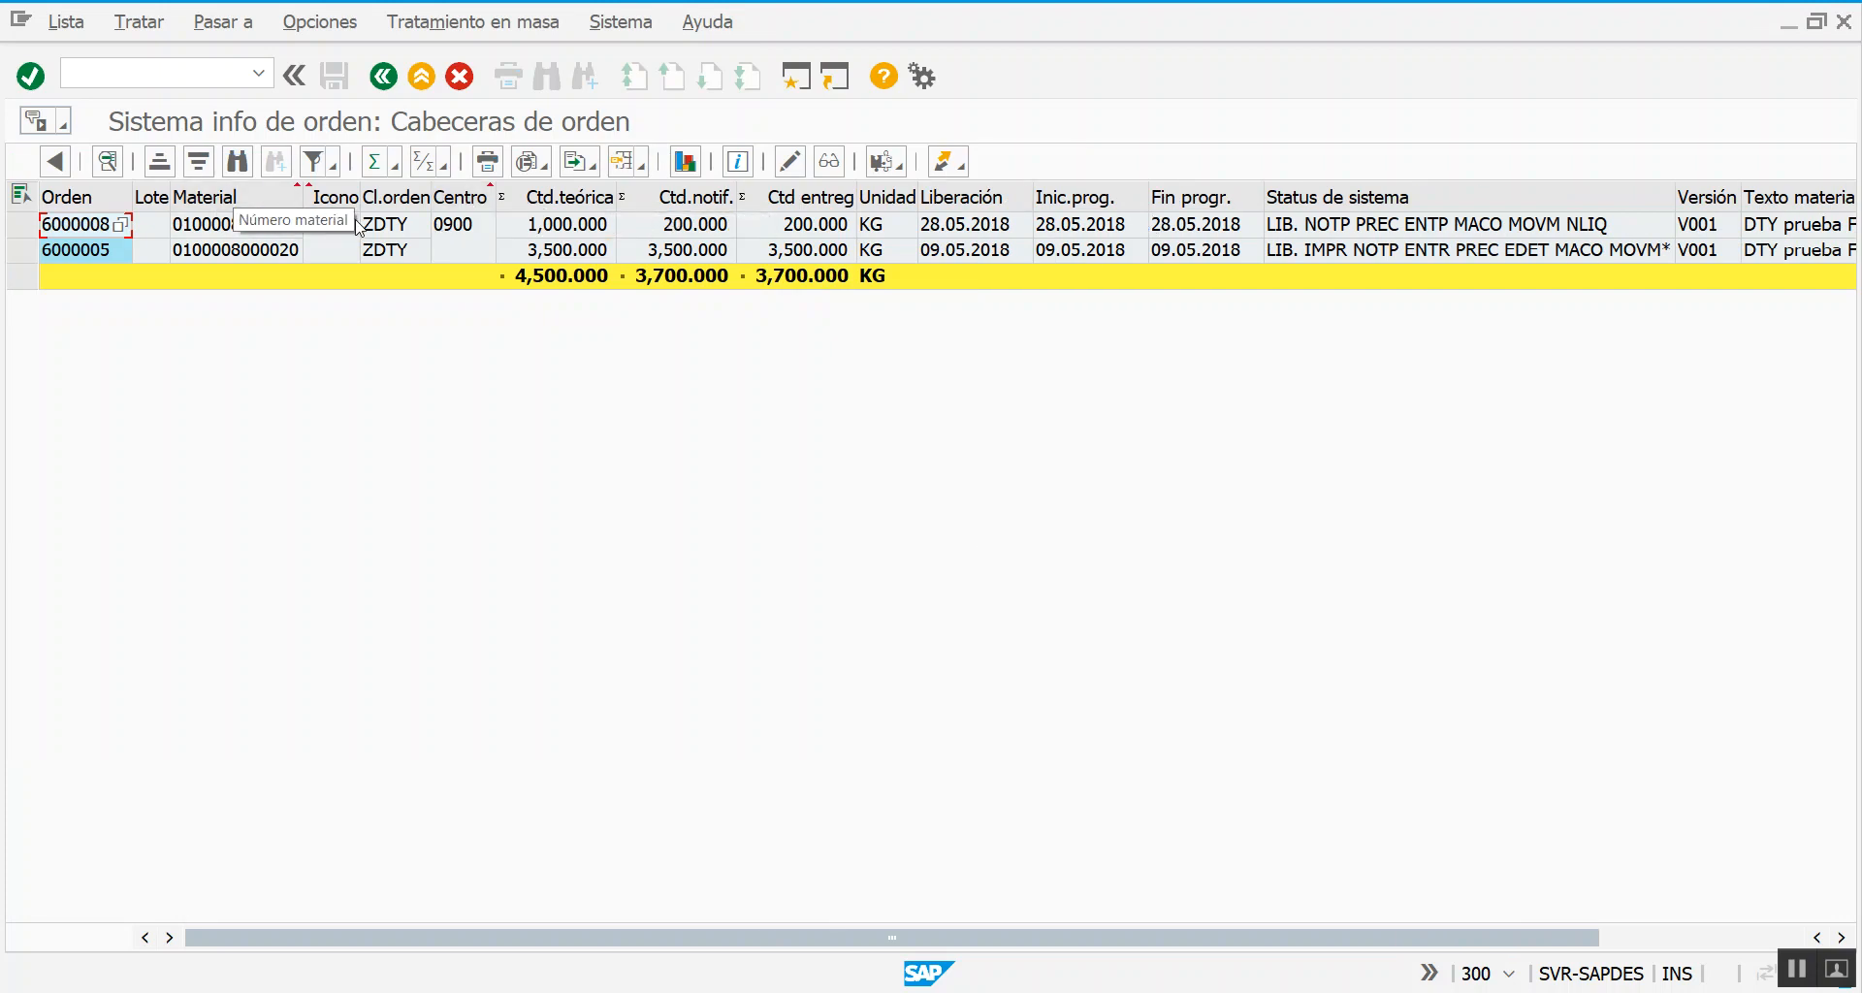
# Narrow the Ctd entregada column and fit its width automatically to its contents
pyautogui.click(260, 236)
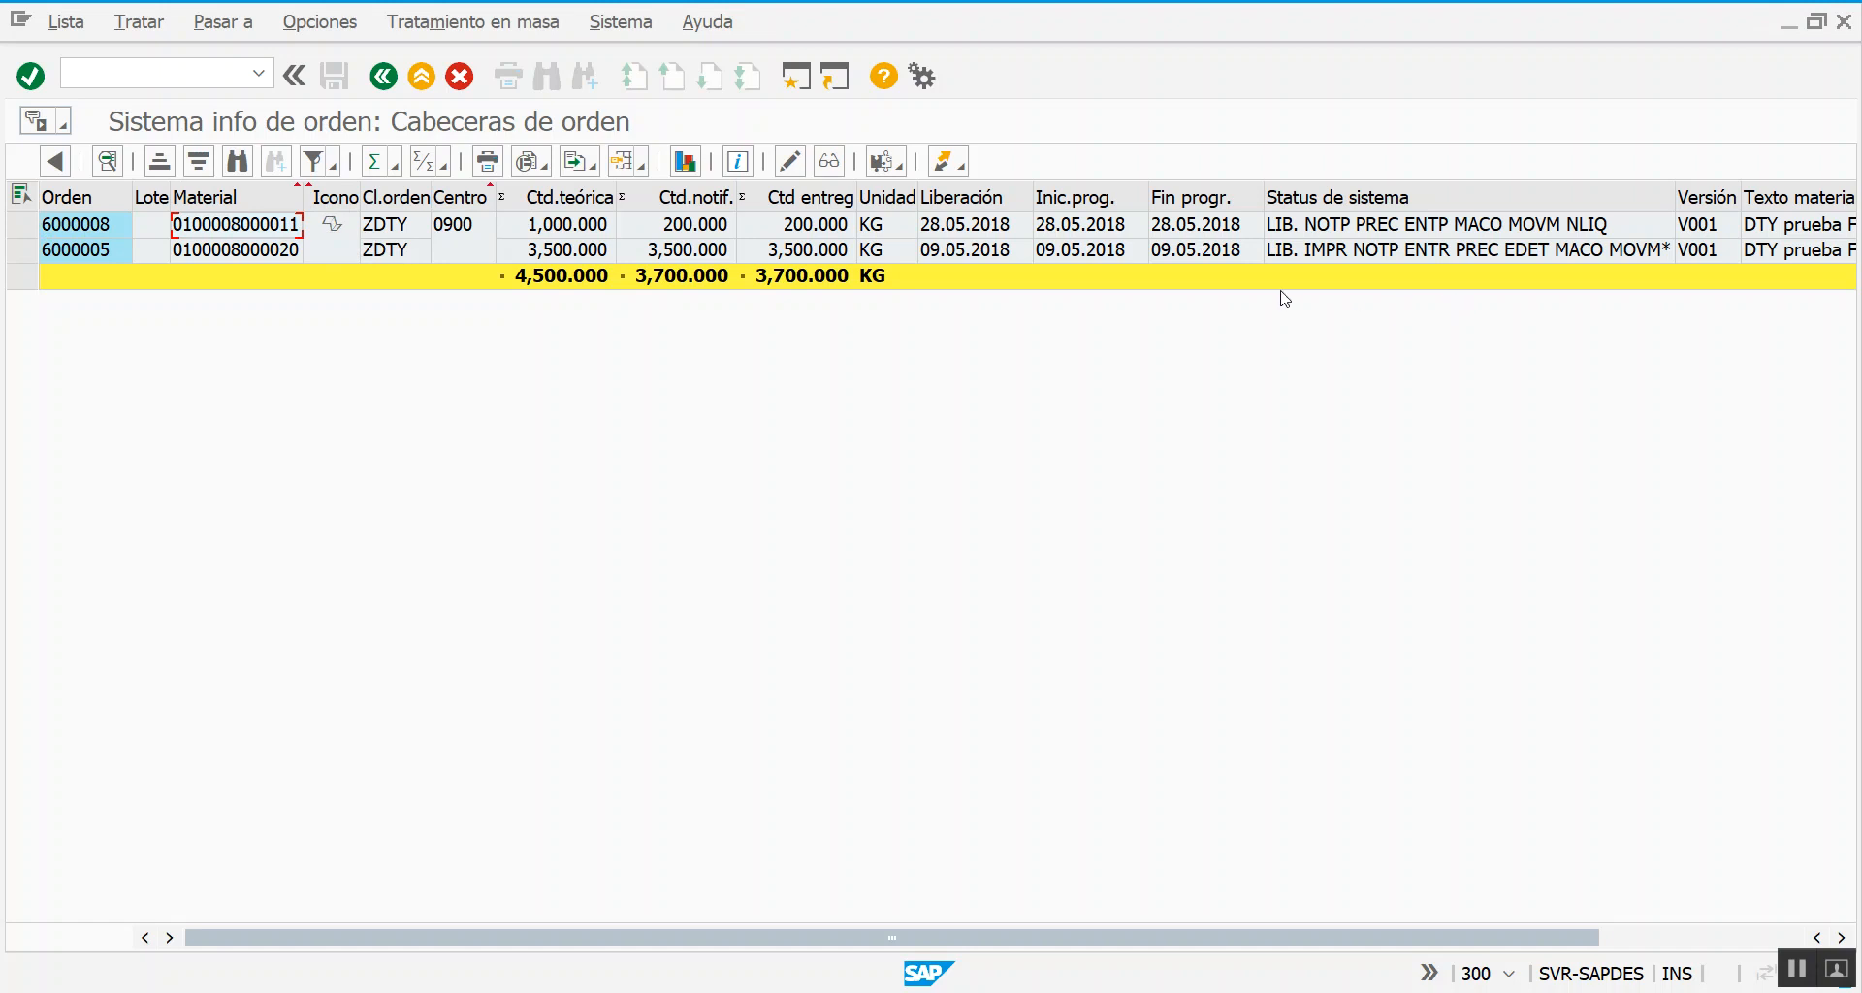
pyautogui.moveTo(855, 197); pyautogui.dragTo(818, 204)
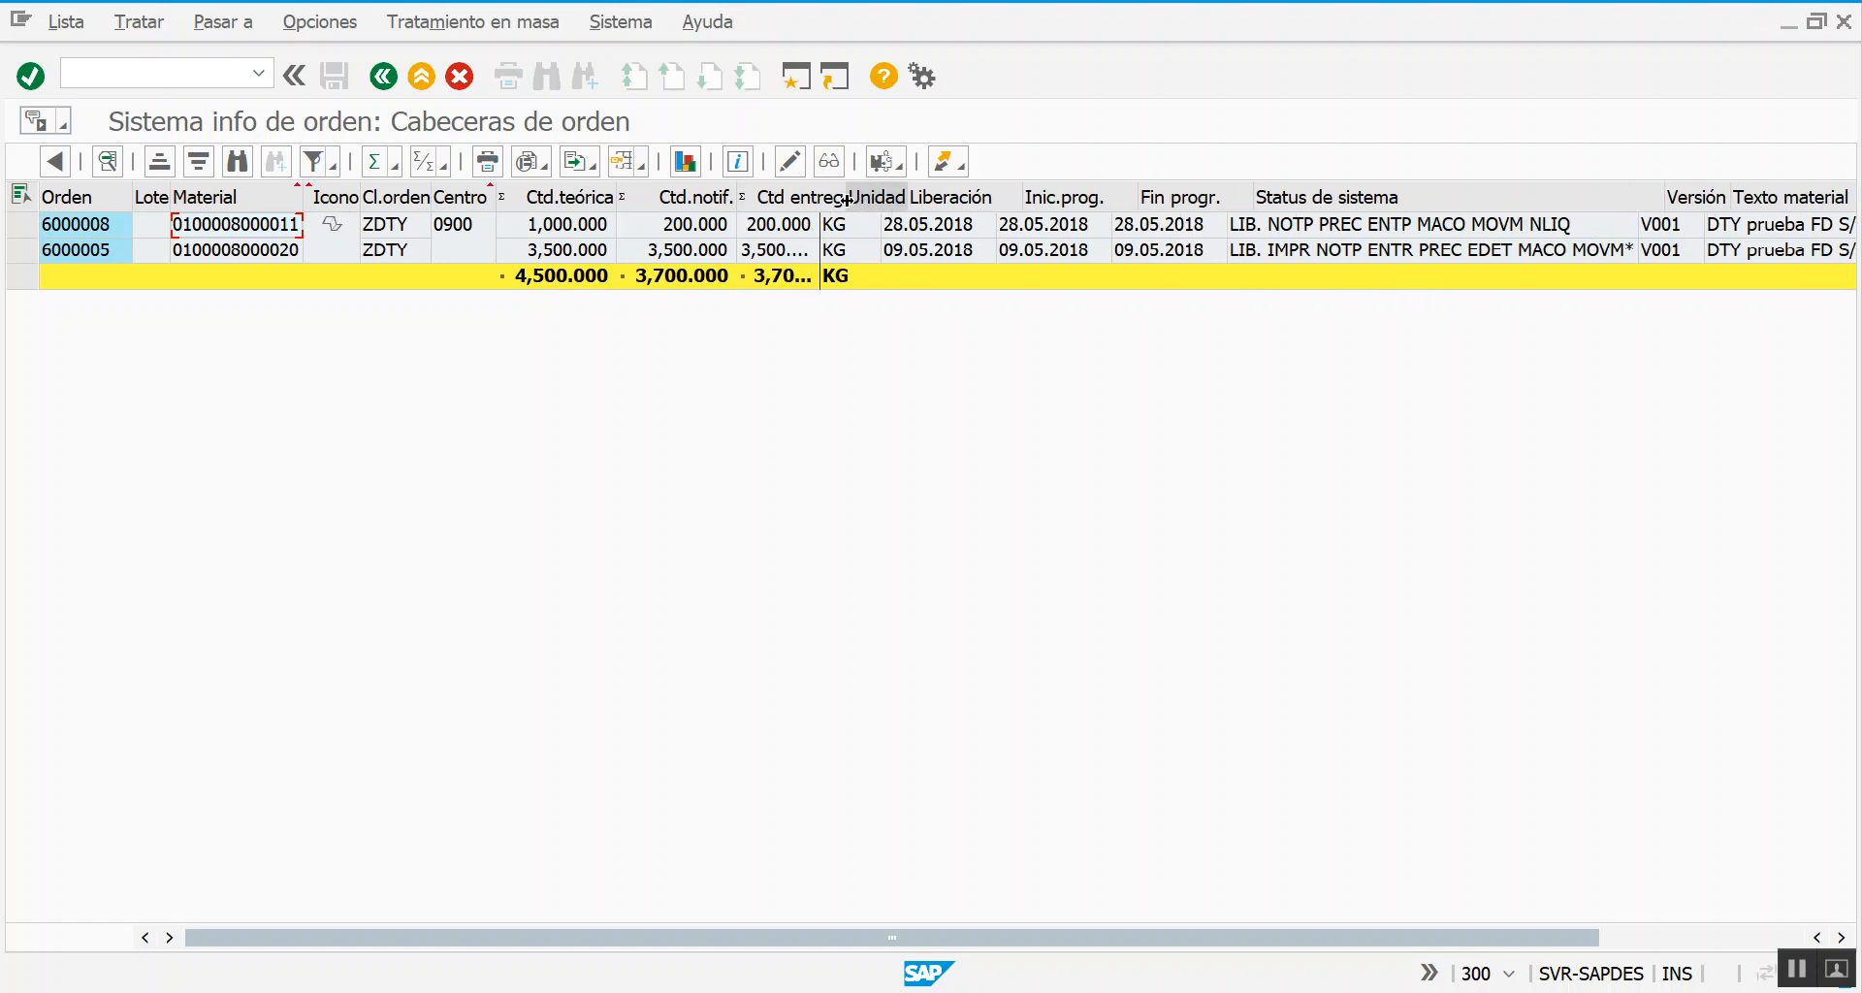
pyautogui.doubleClick(817, 204)
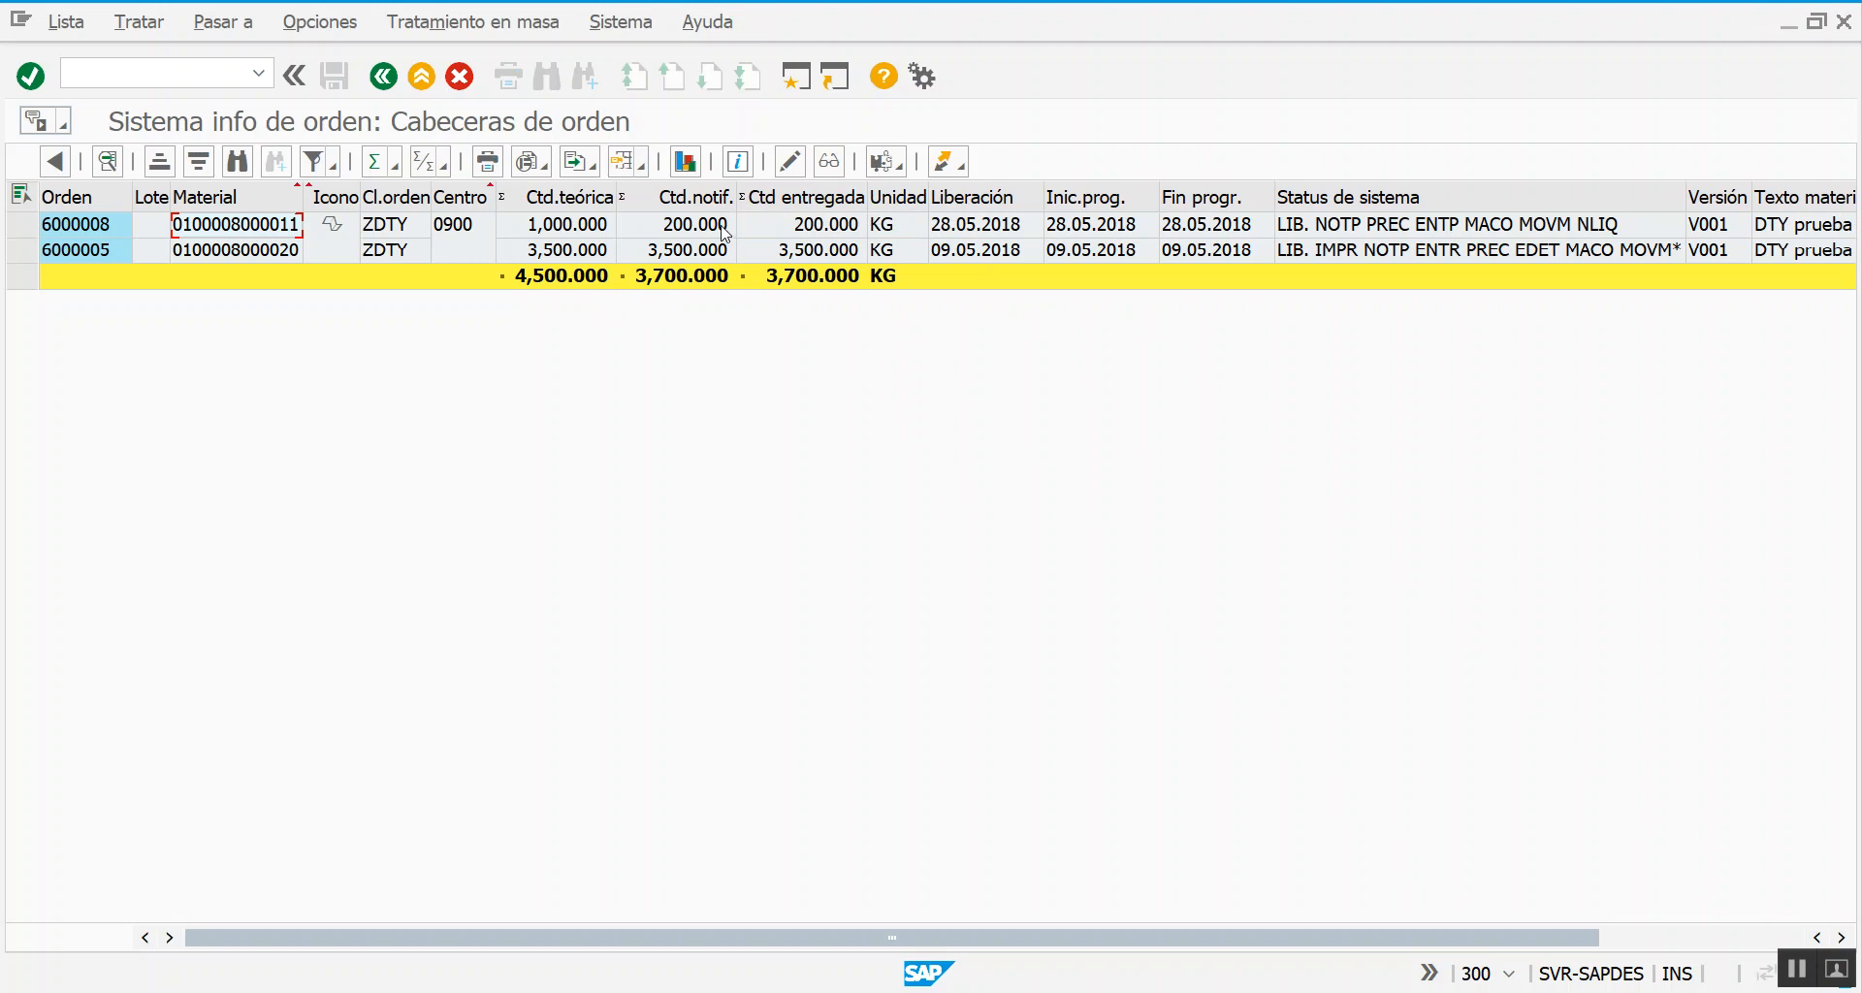
# Open the dialog for saving the current layout and move it clear of the order list's first columns
pyautogui.click(643, 170)
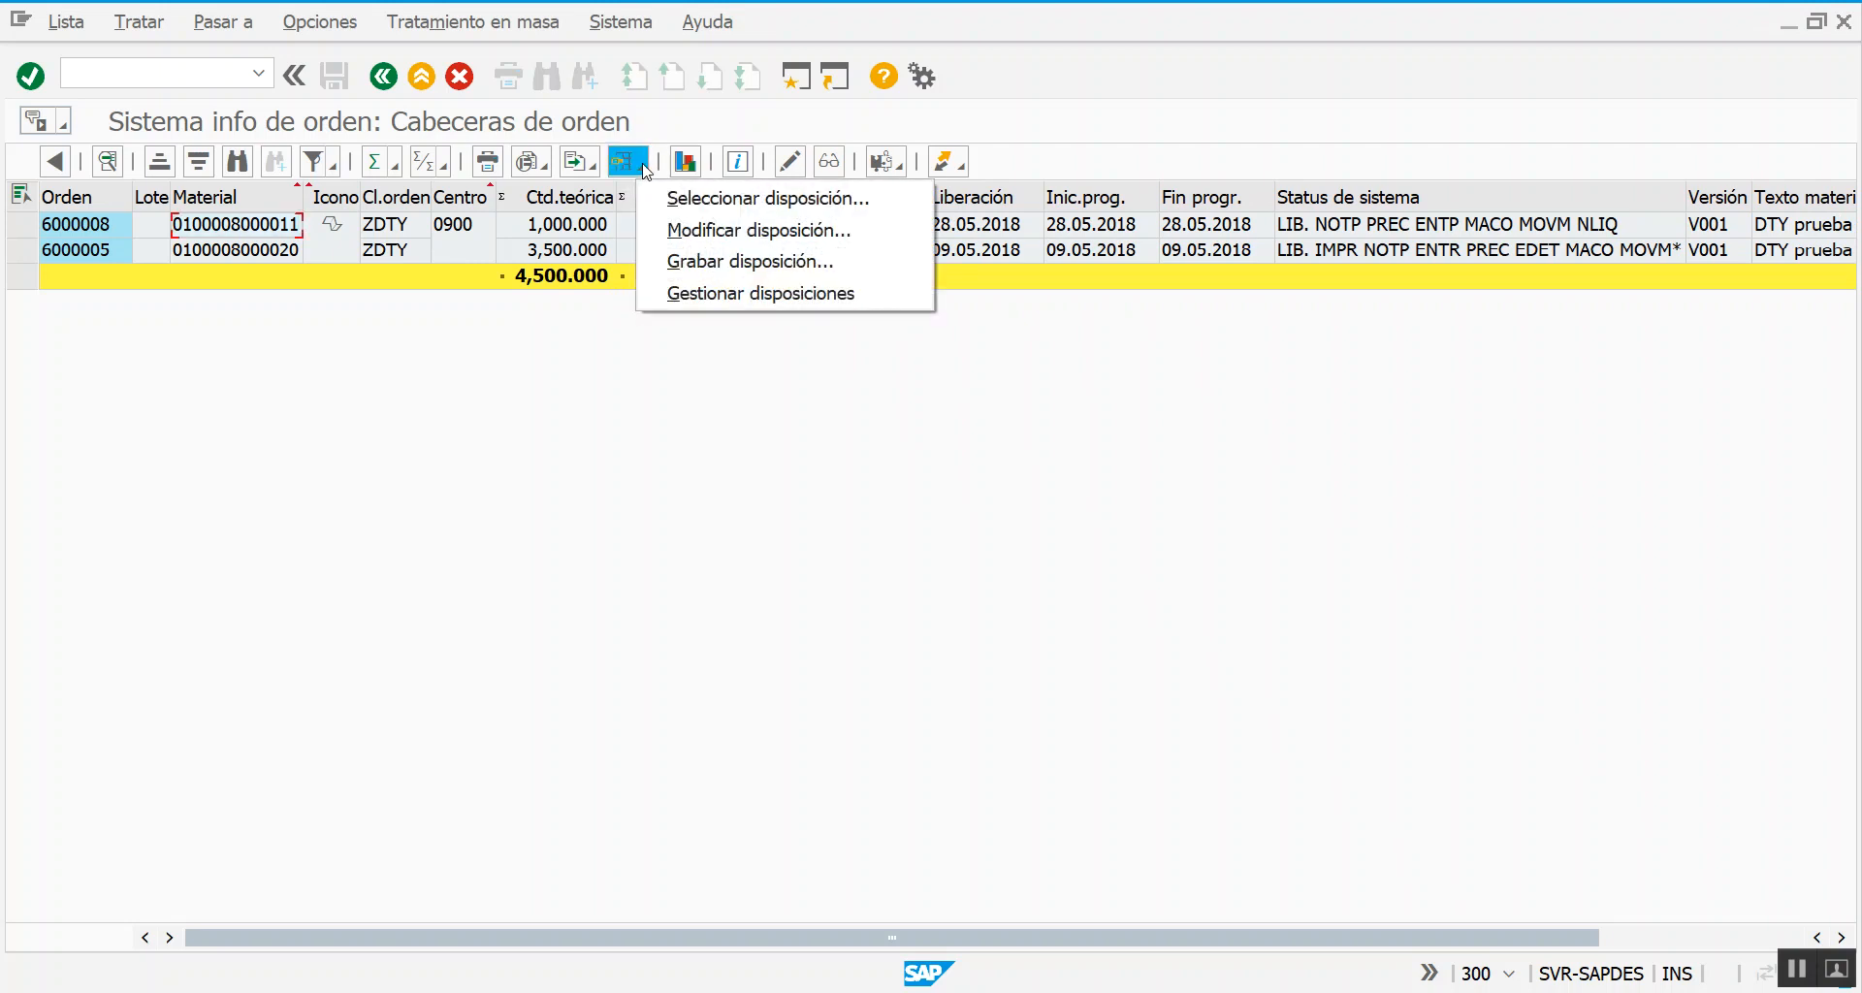
pyautogui.click(713, 261)
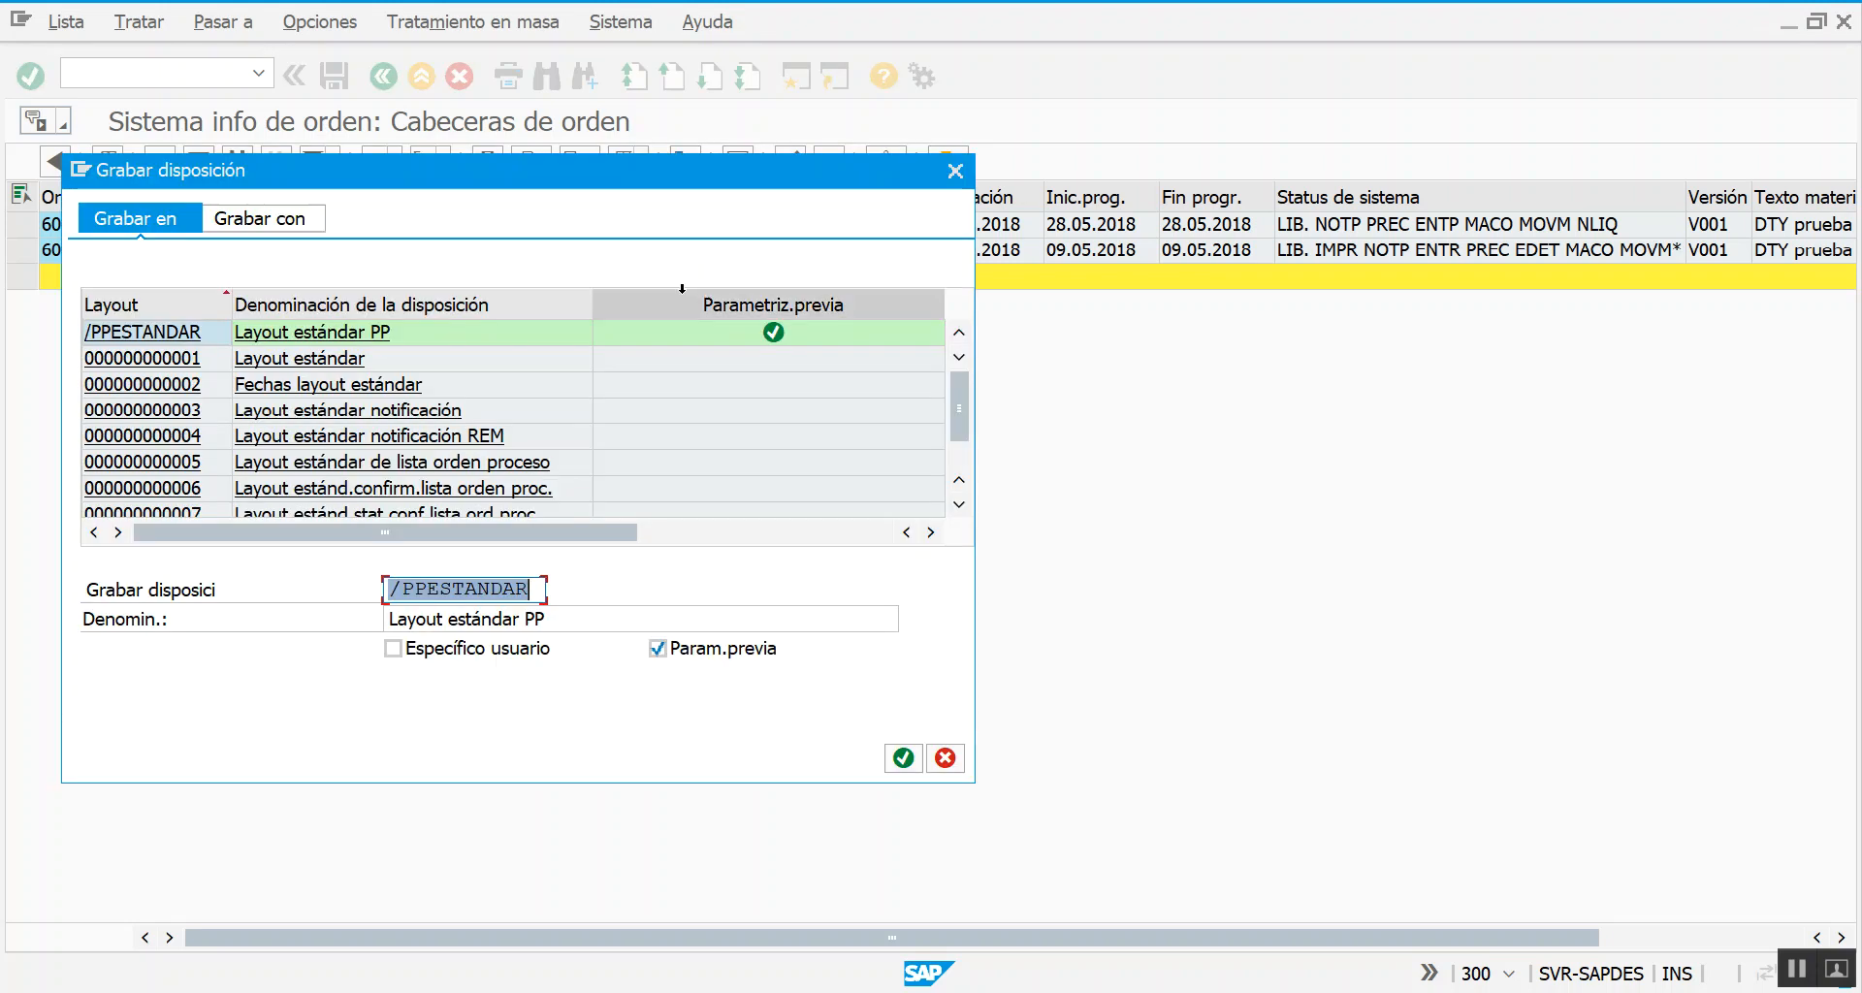
pyautogui.moveTo(576, 170); pyautogui.dragTo(954, 174)
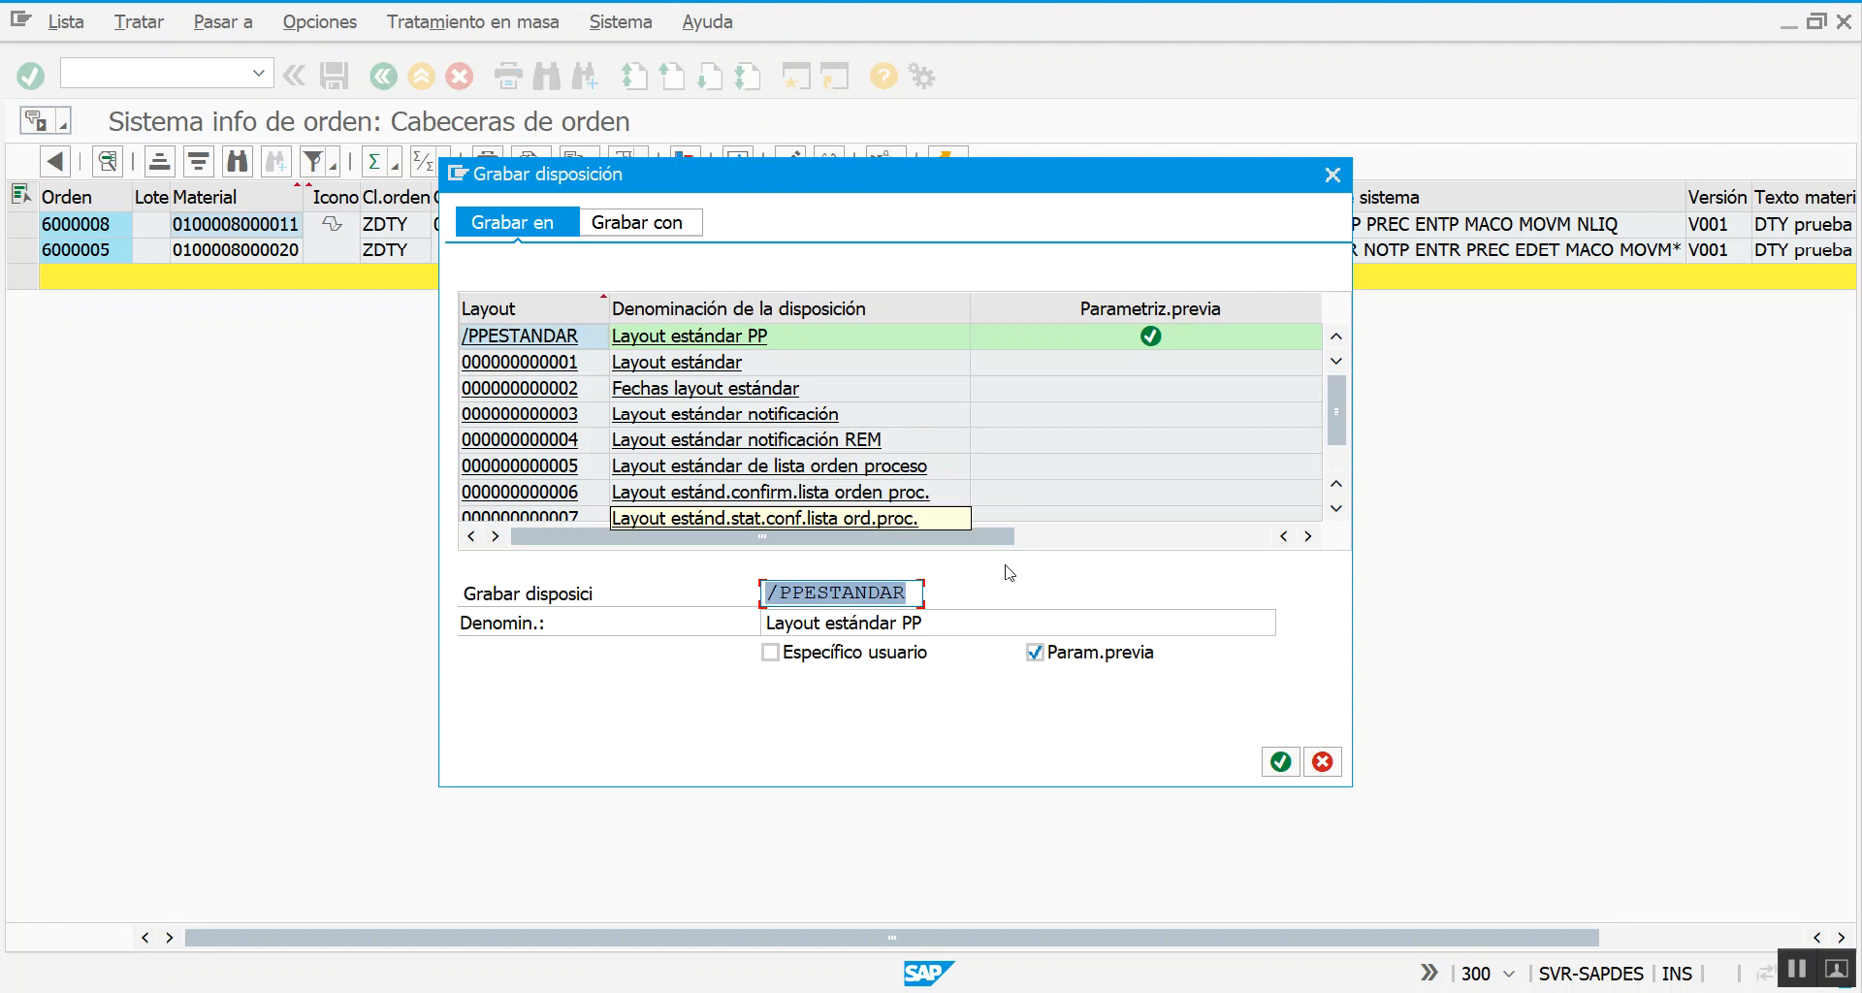
# Examine the layout name, description and Param.previa default option in the layout saving dialog
pyautogui.click(839, 593)
pyautogui.moveTo(781, 594); pyautogui.dragTo(763, 593)
pyautogui.moveTo(916, 592); pyautogui.dragTo(781, 592)
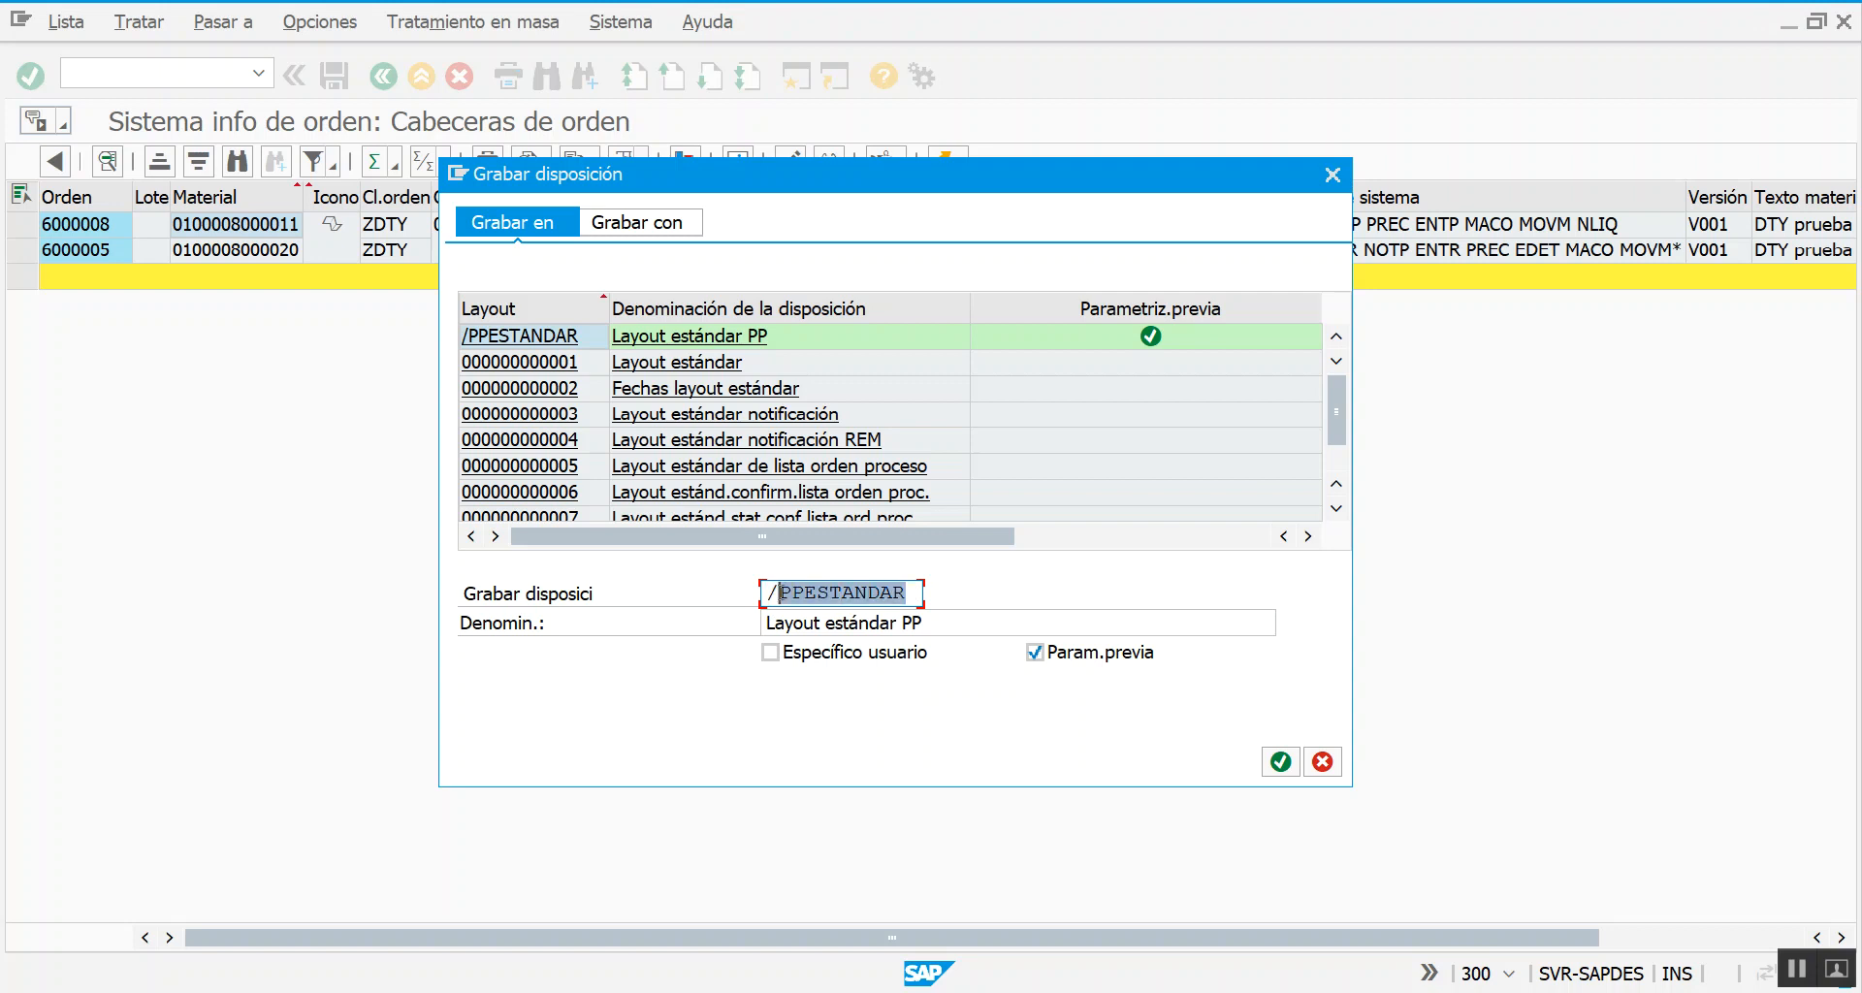
pyautogui.click(854, 626)
pyautogui.moveTo(922, 623); pyautogui.dragTo(743, 609)
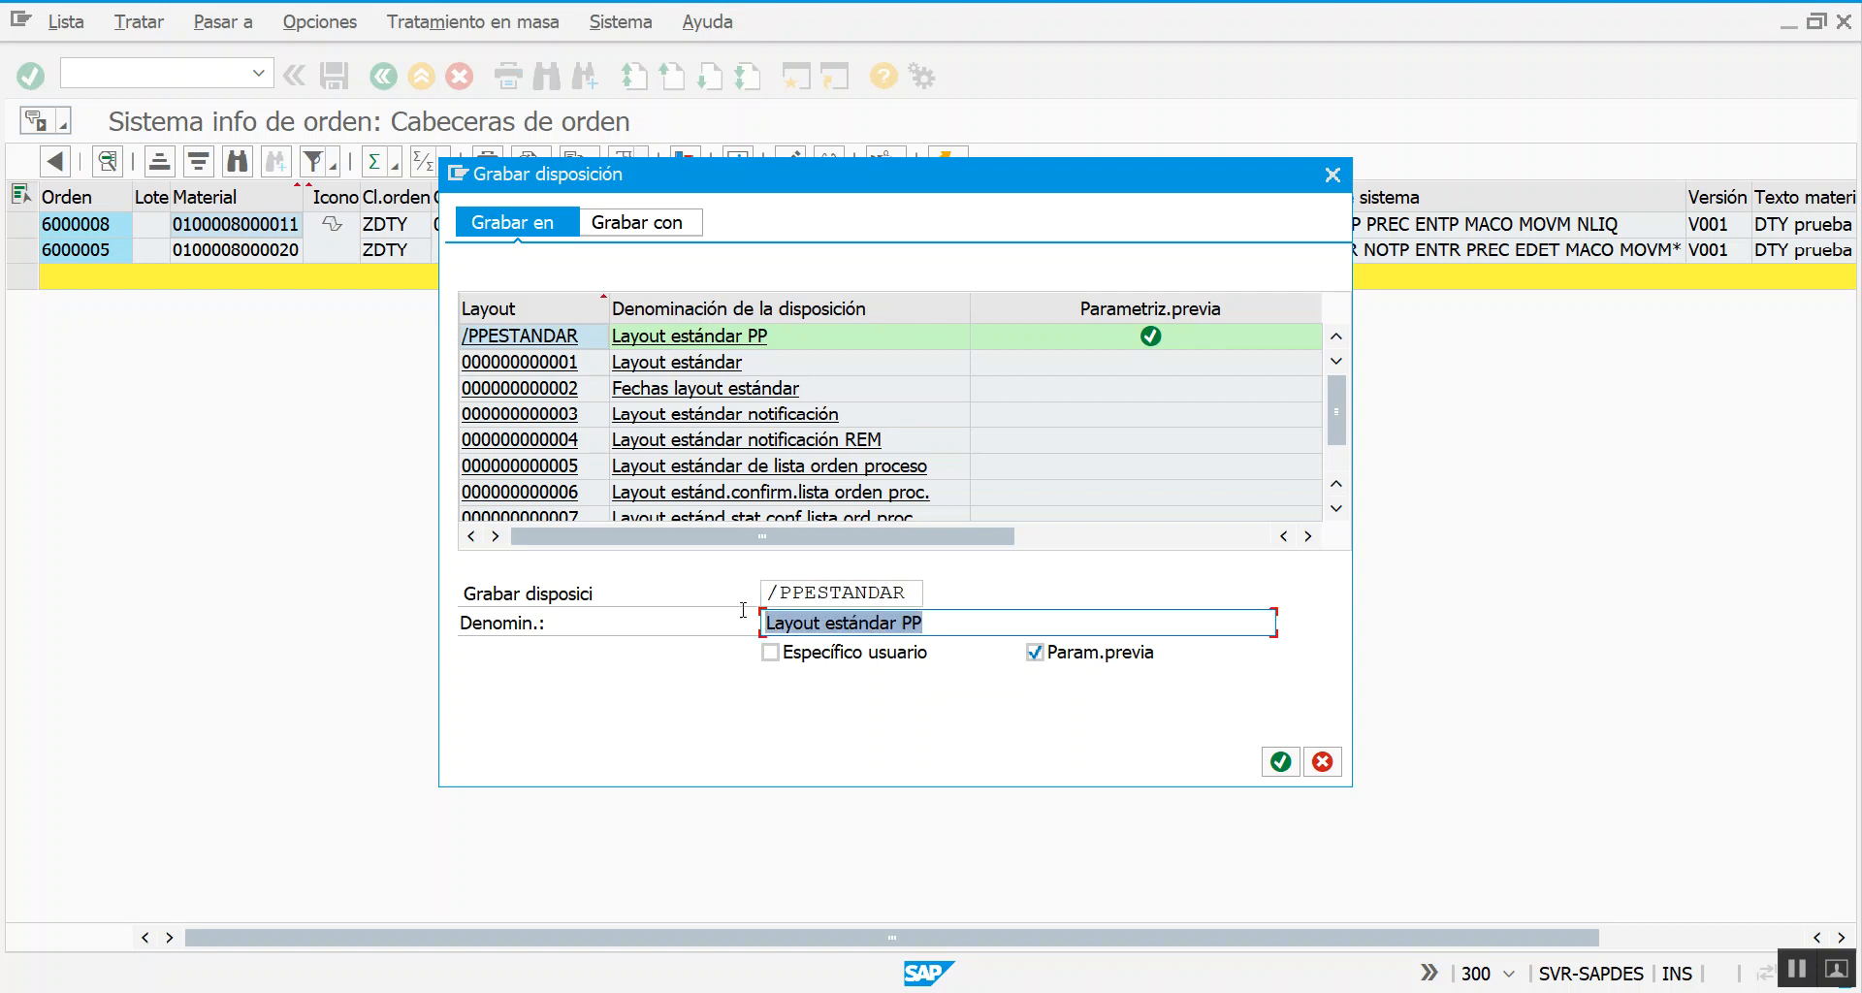
pyautogui.click(974, 623)
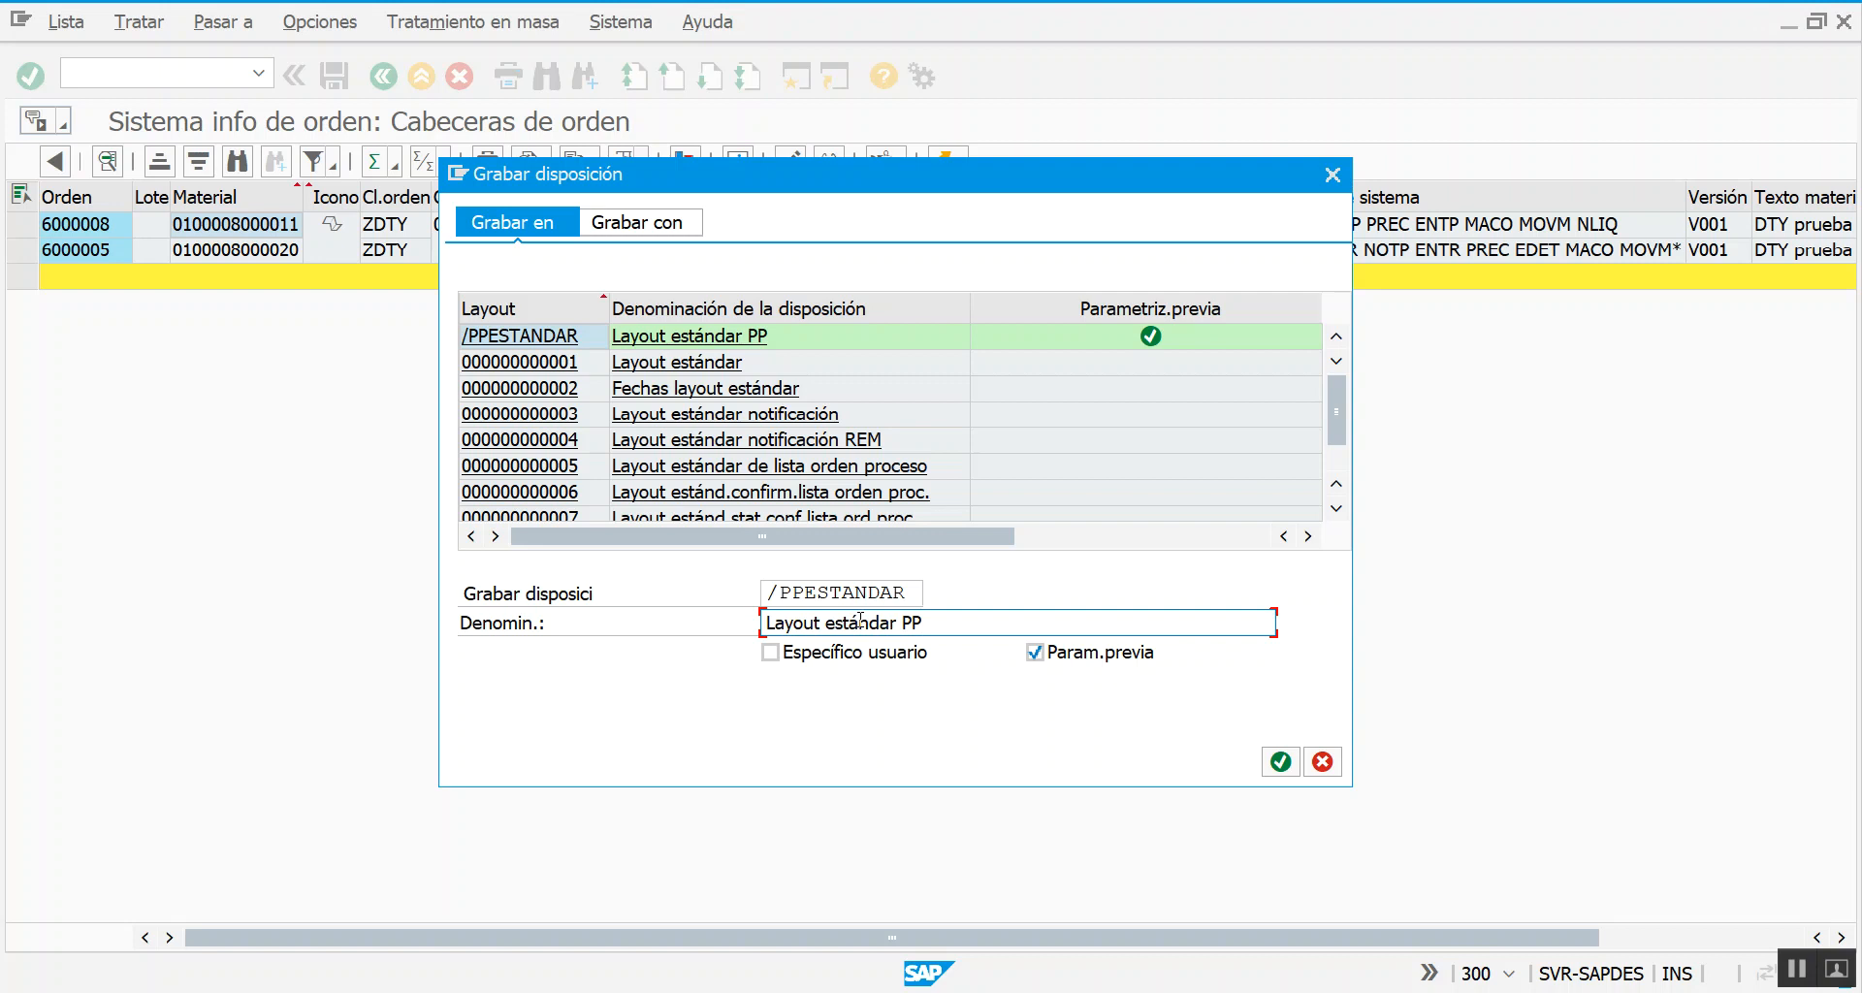
pyautogui.click(1075, 662)
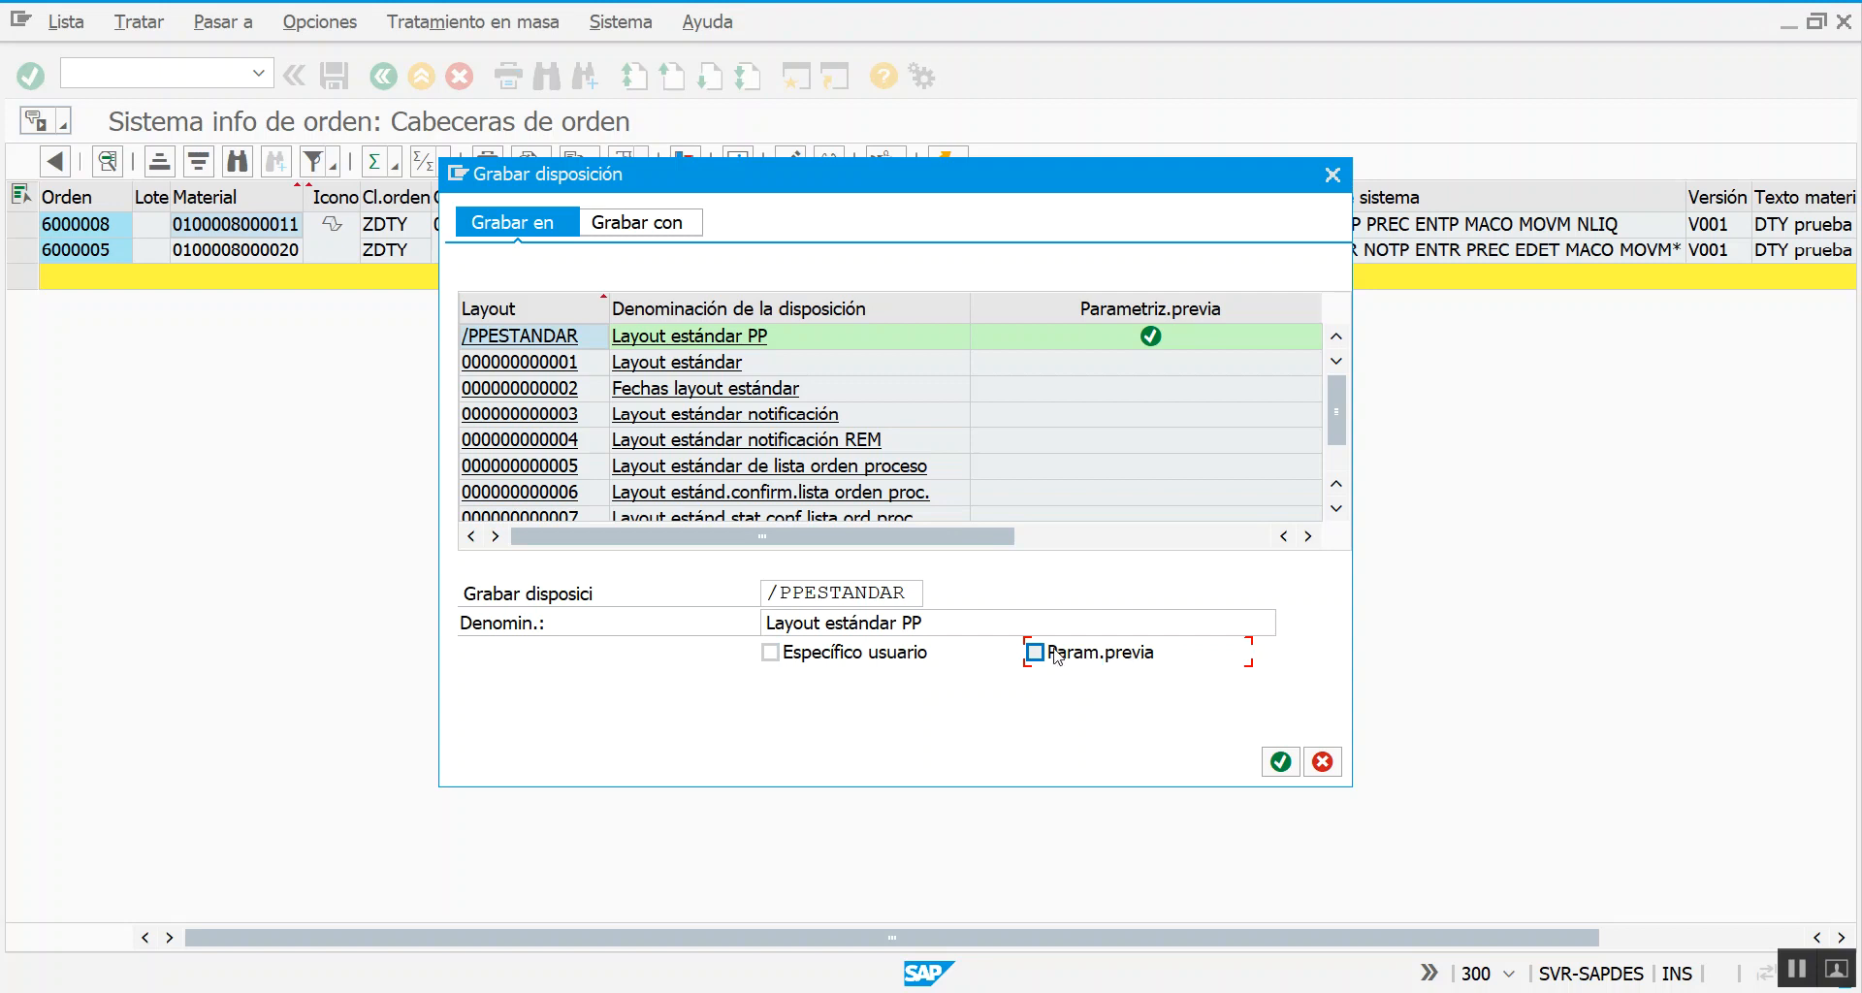
pyautogui.click(1101, 658)
# Replace the layout name with PPGERMAN, without the leading slash
pyautogui.click(829, 593)
pyautogui.moveTo(776, 591); pyautogui.dragTo(755, 592)
pyautogui.press('BackSpace')
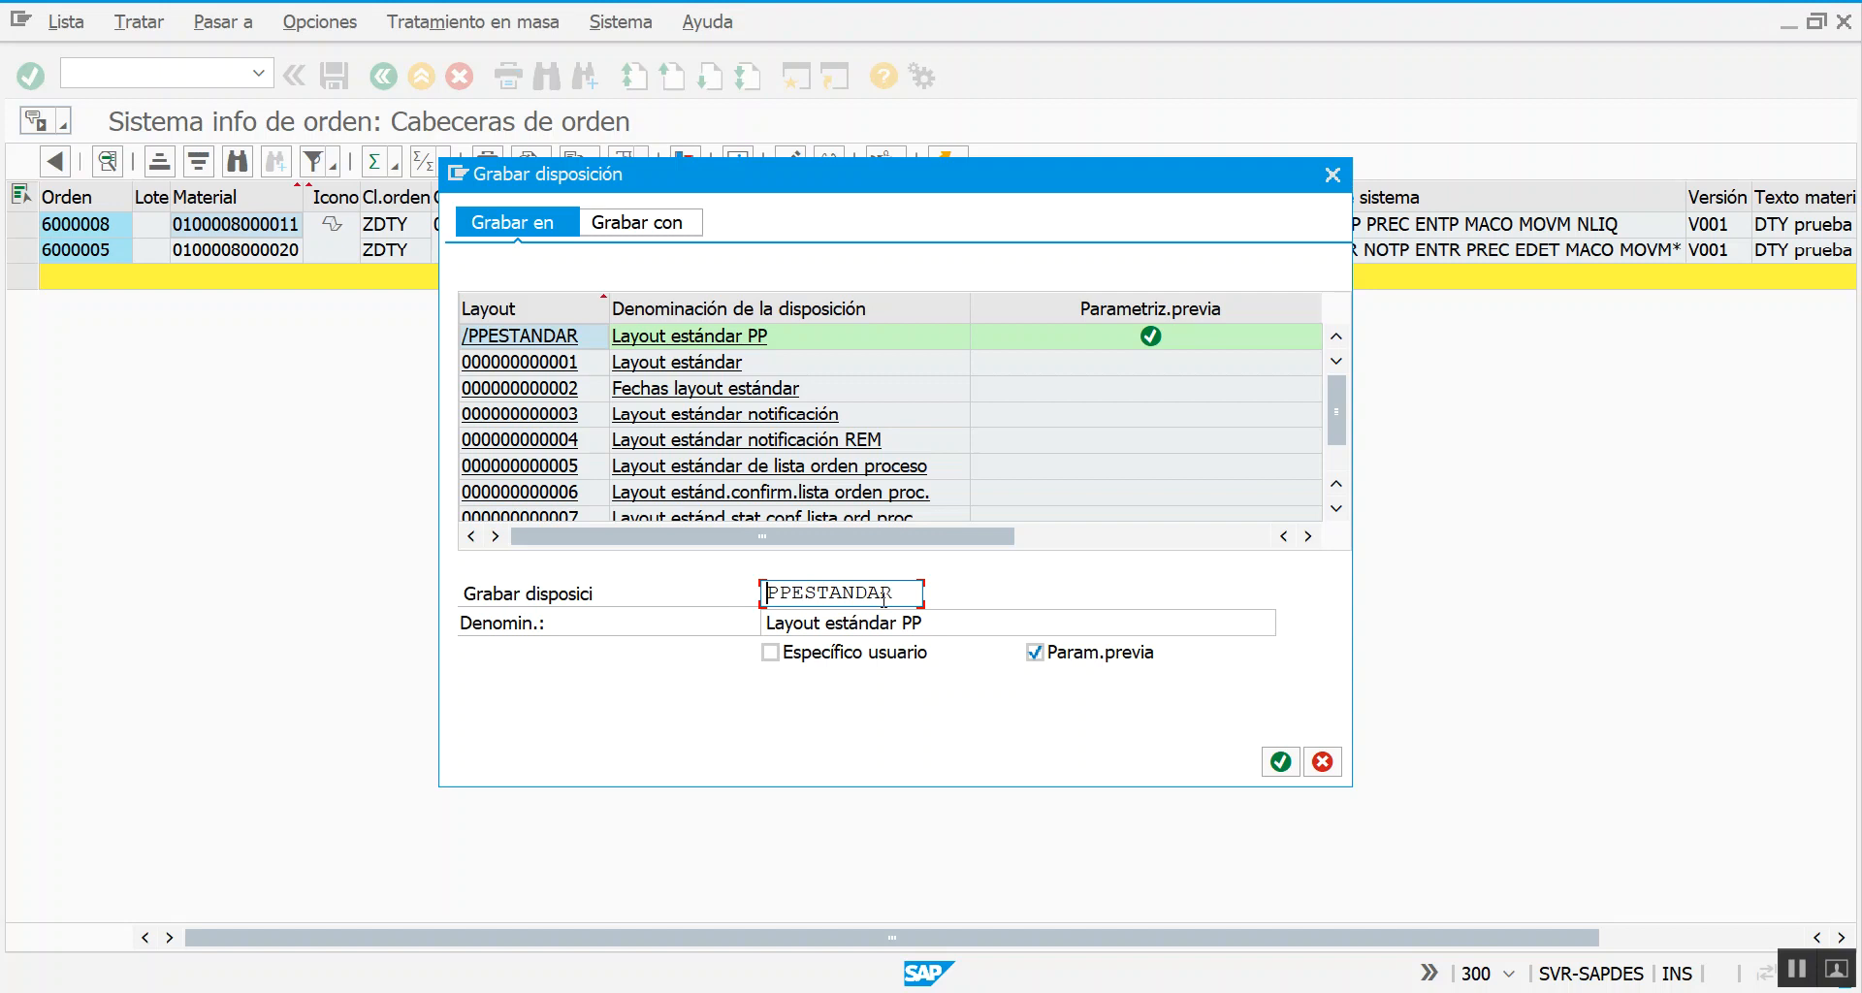
pyautogui.moveTo(902, 590); pyautogui.dragTo(795, 599)
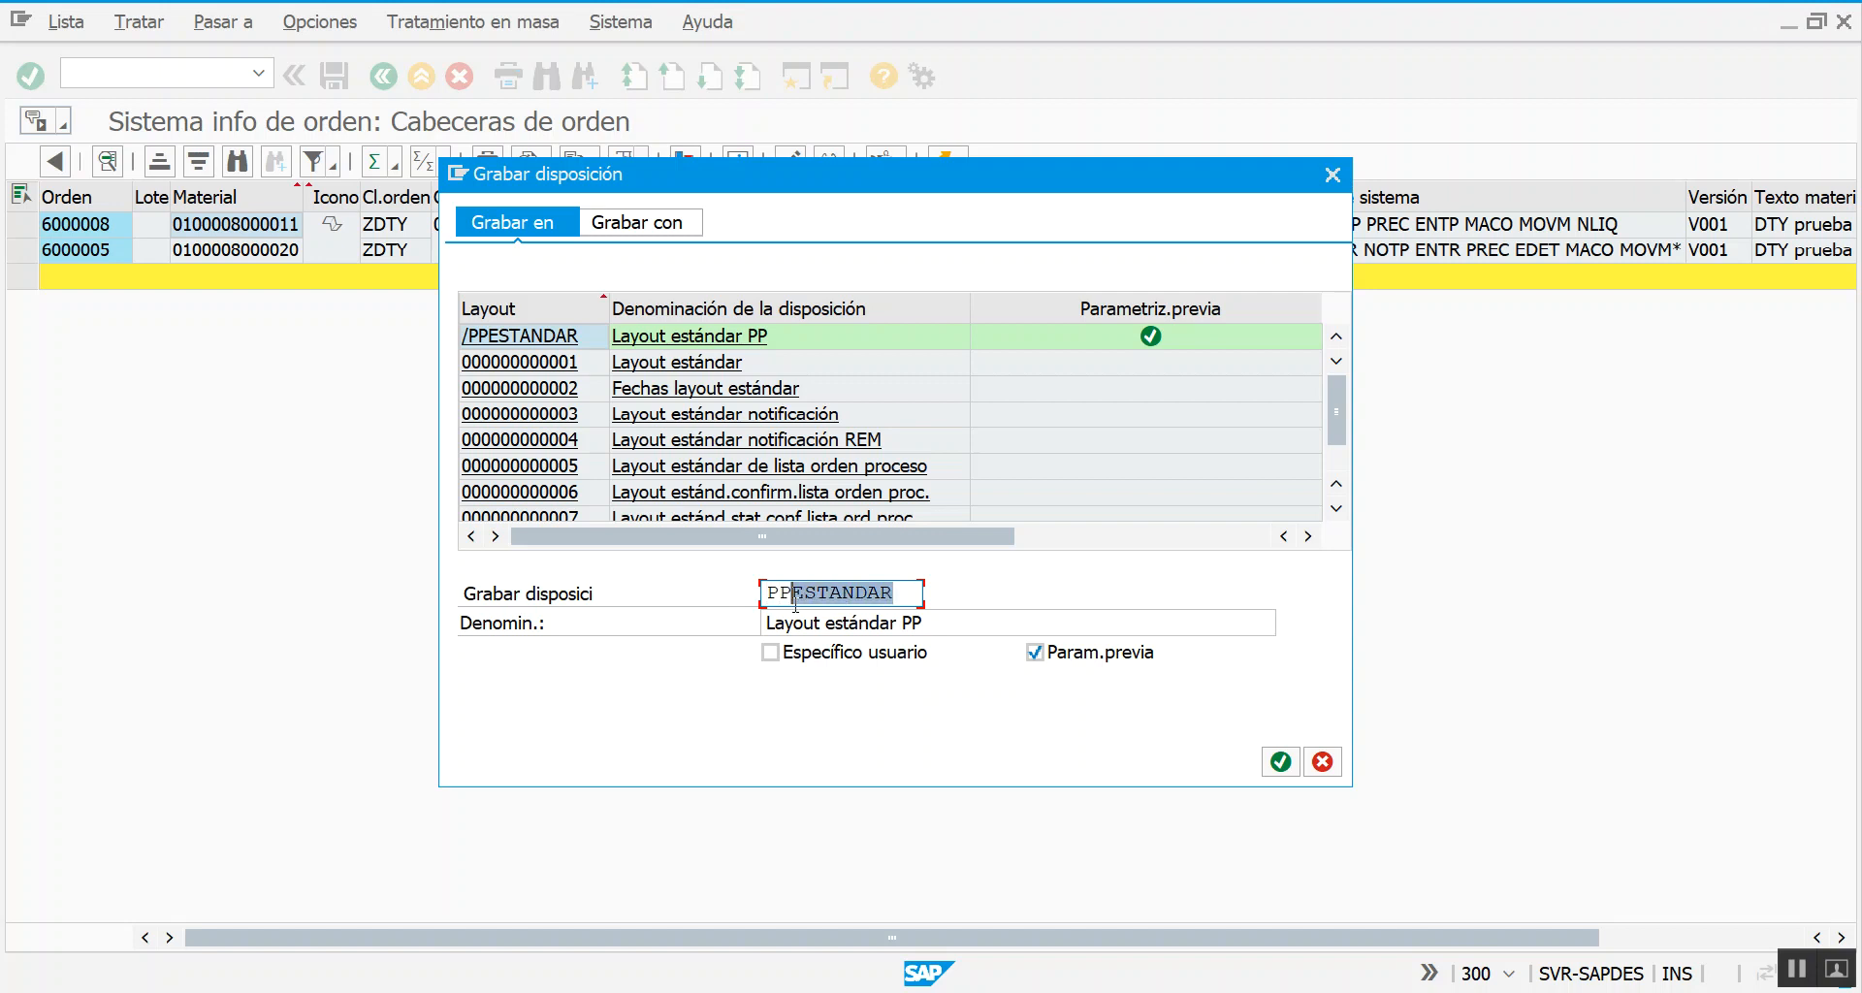
pyautogui.write('GERMAN')
# Change the layout description to "Layout german PP", mark it as Específico usuario and save the layout
pyautogui.click(859, 621)
pyautogui.moveTo(898, 623); pyautogui.dragTo(824, 626)
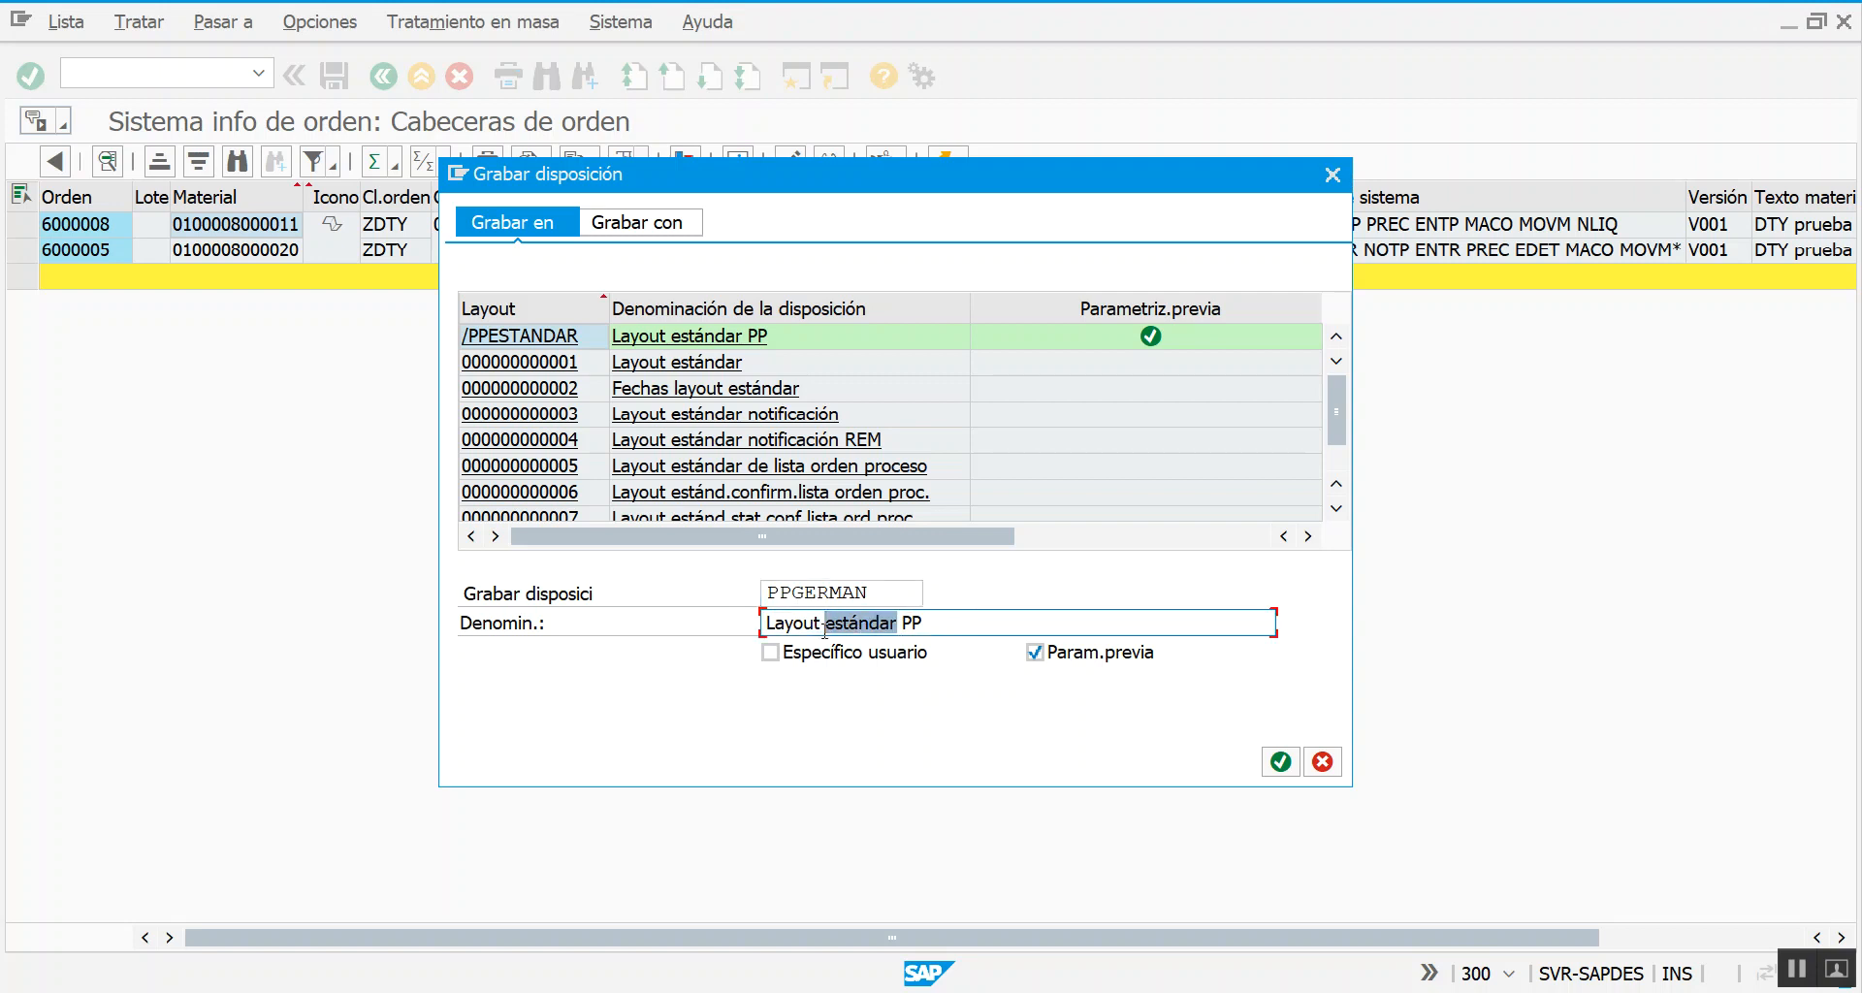
pyautogui.write('german')
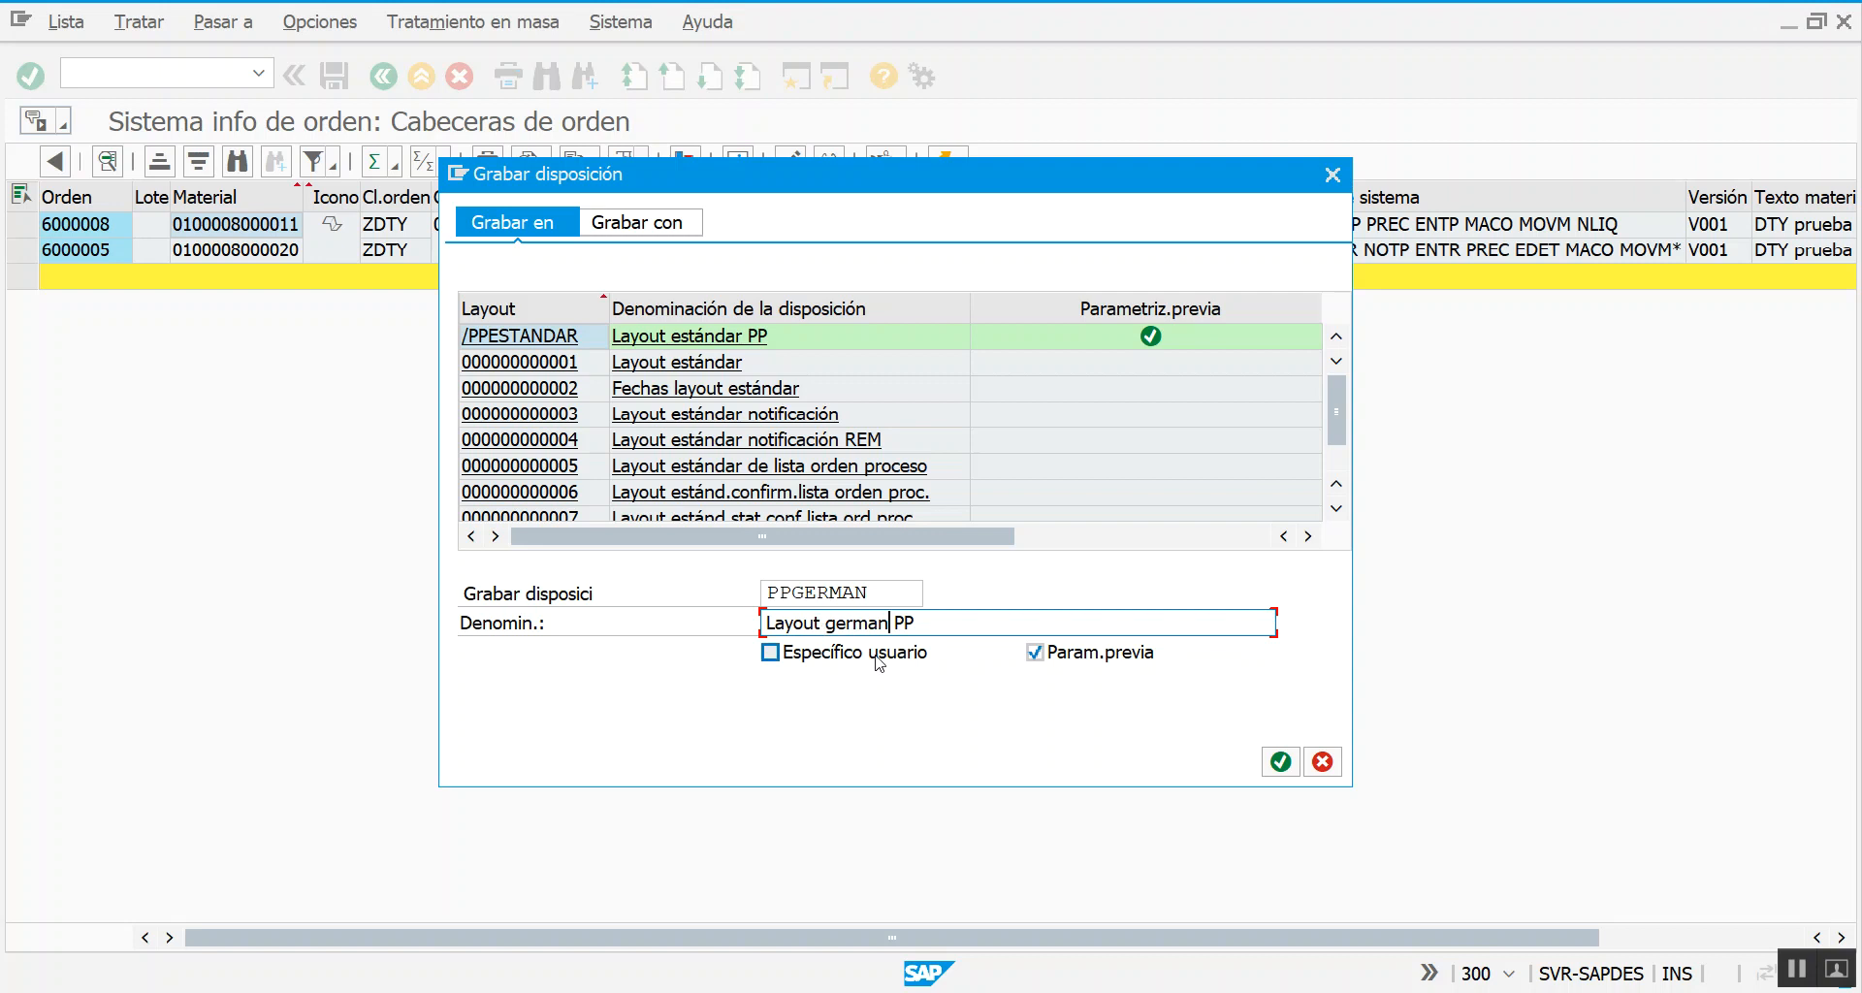
pyautogui.click(856, 655)
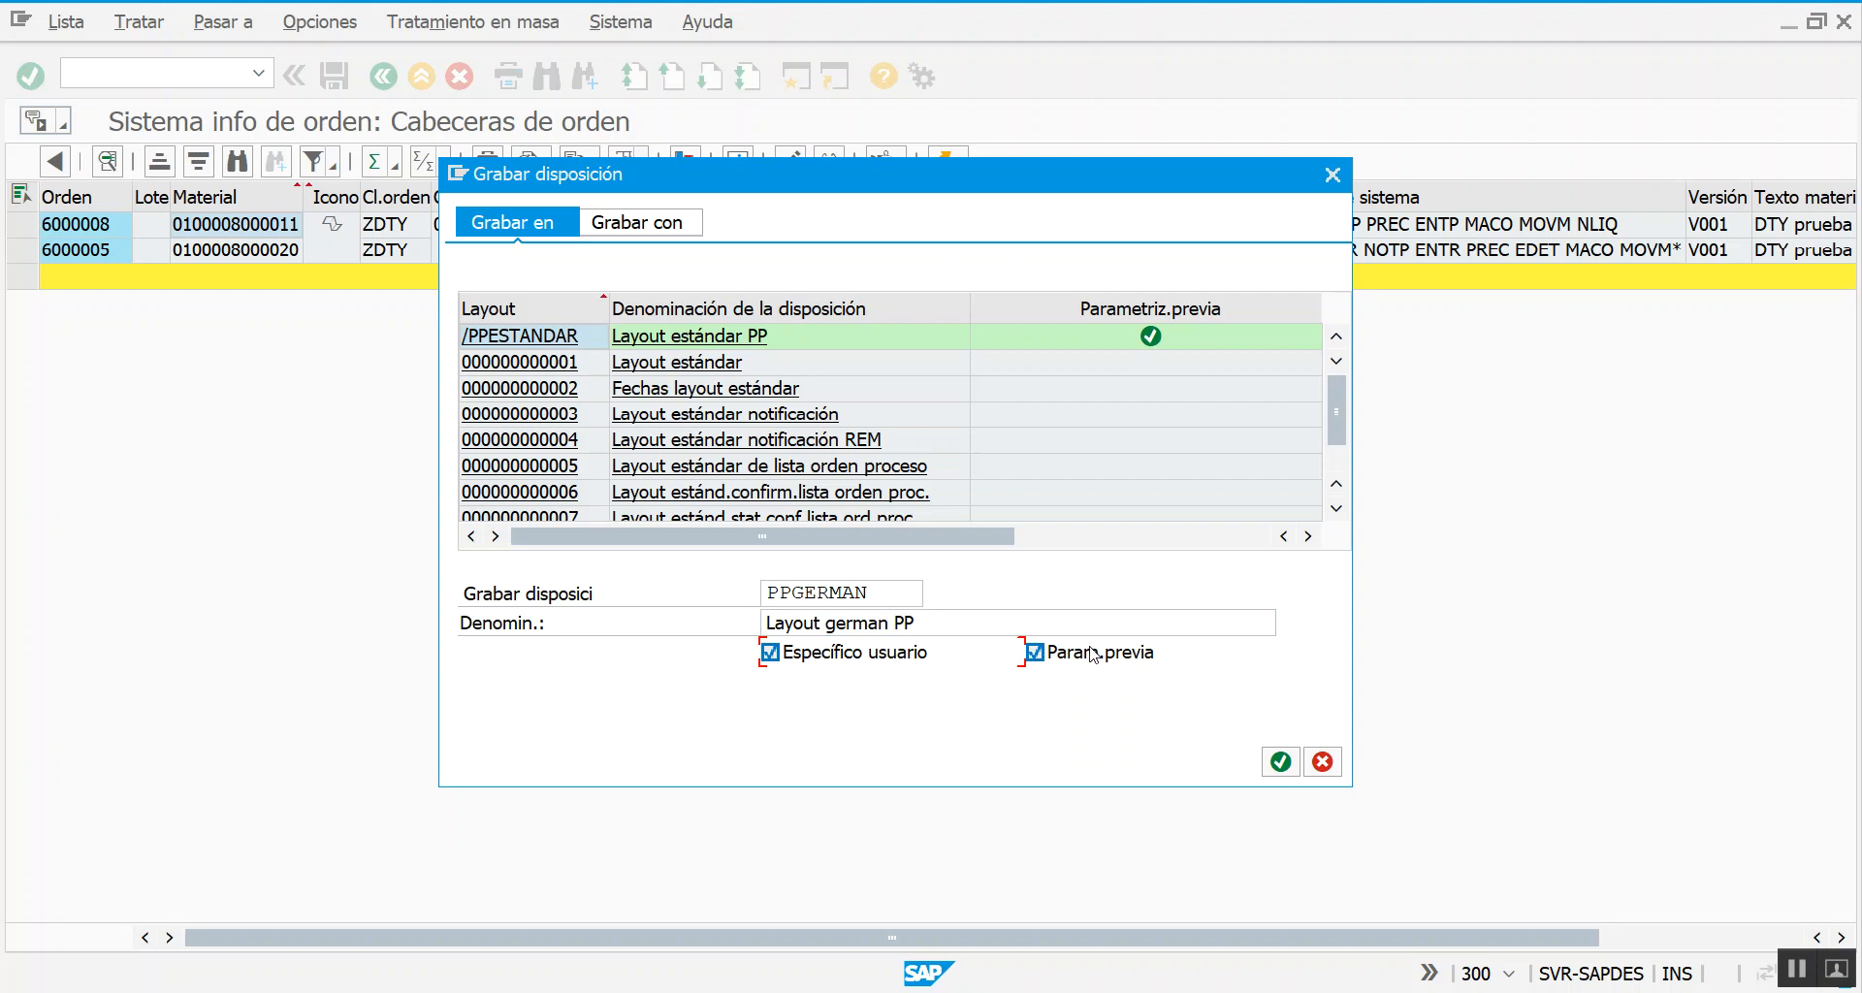
pyautogui.click(1280, 761)
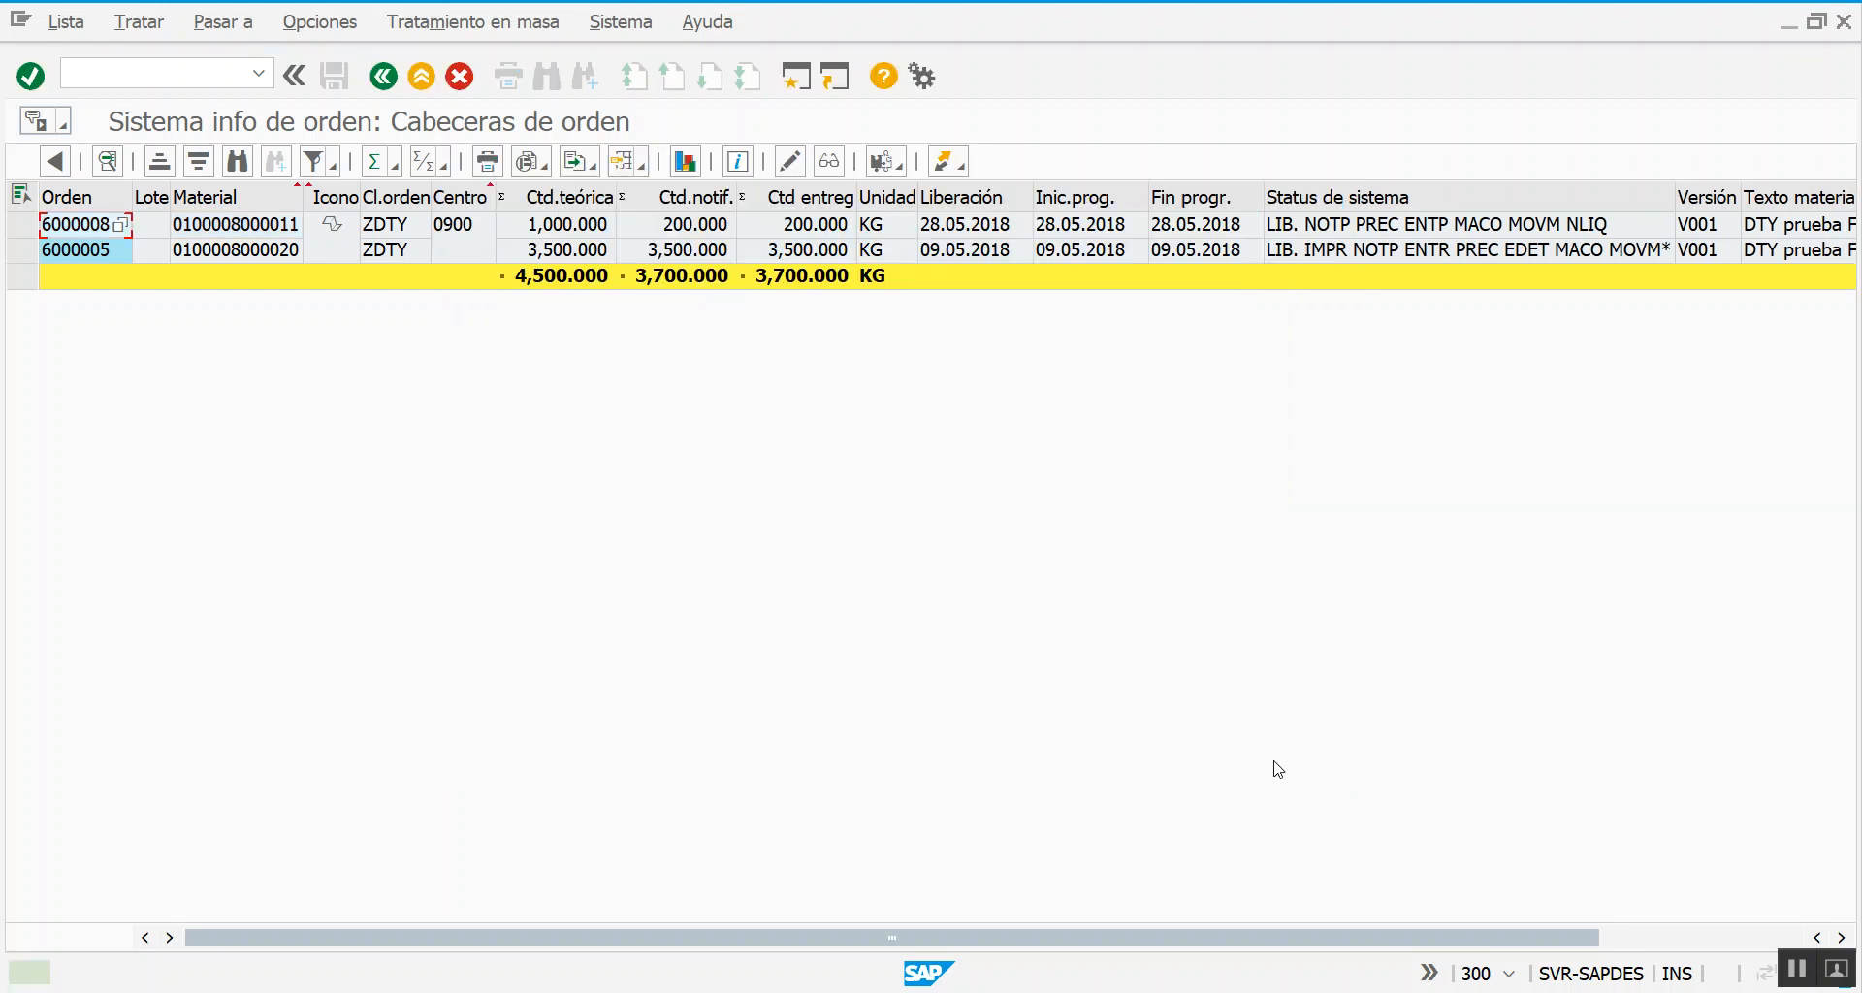
# Reload the order header list, review the available layouts in the layout selection, and close it without choosing one
pyautogui.click(386, 77)
pyautogui.click(39, 171)
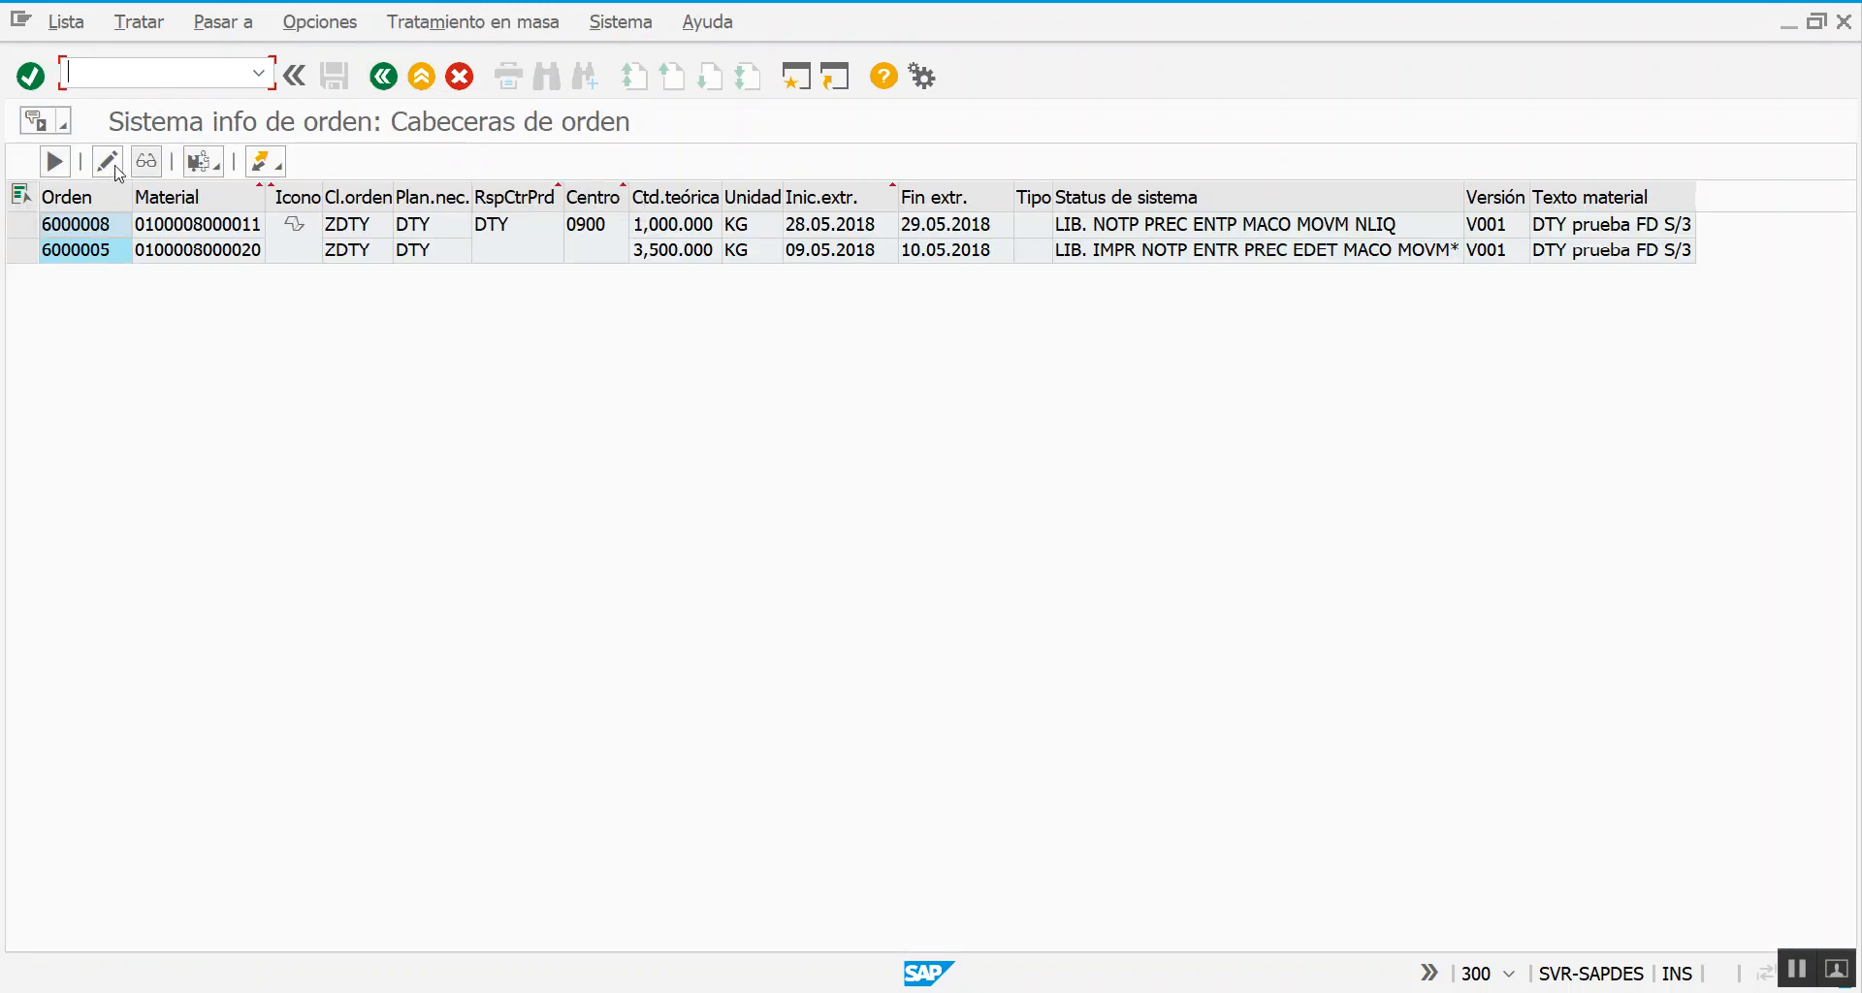
pyautogui.click(50, 165)
pyautogui.click(628, 163)
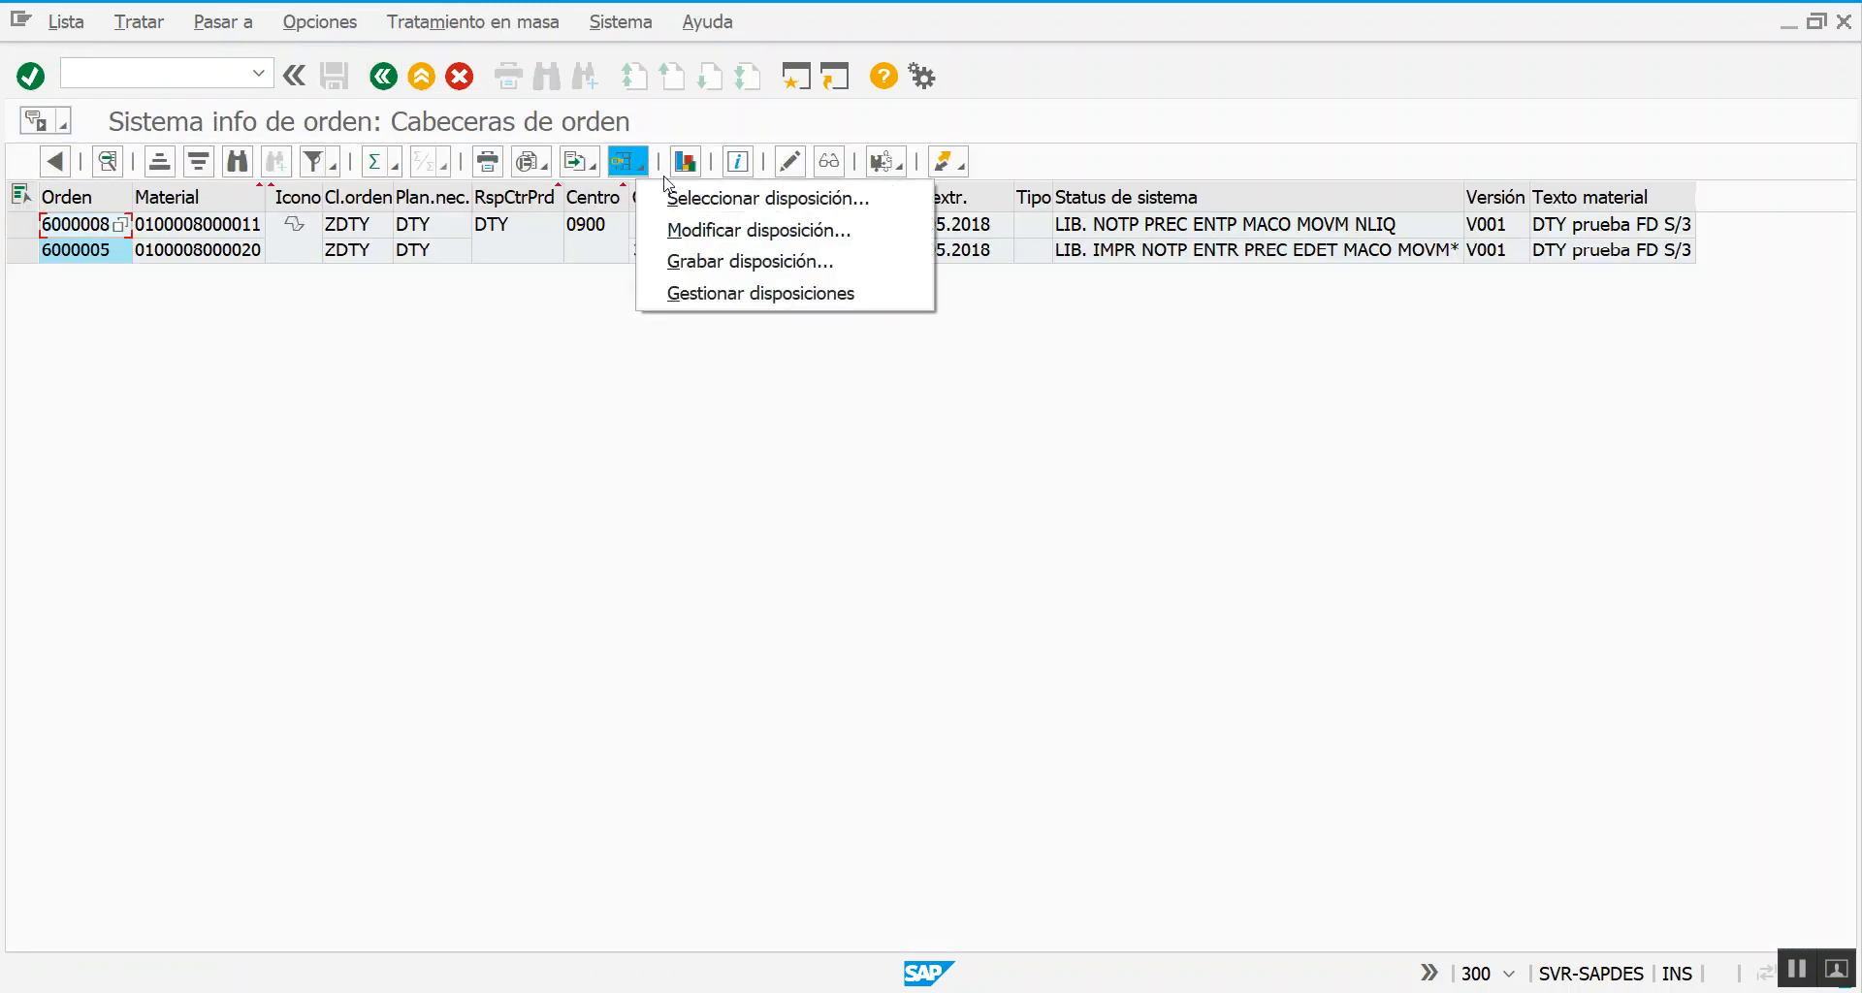
pyautogui.click(709, 200)
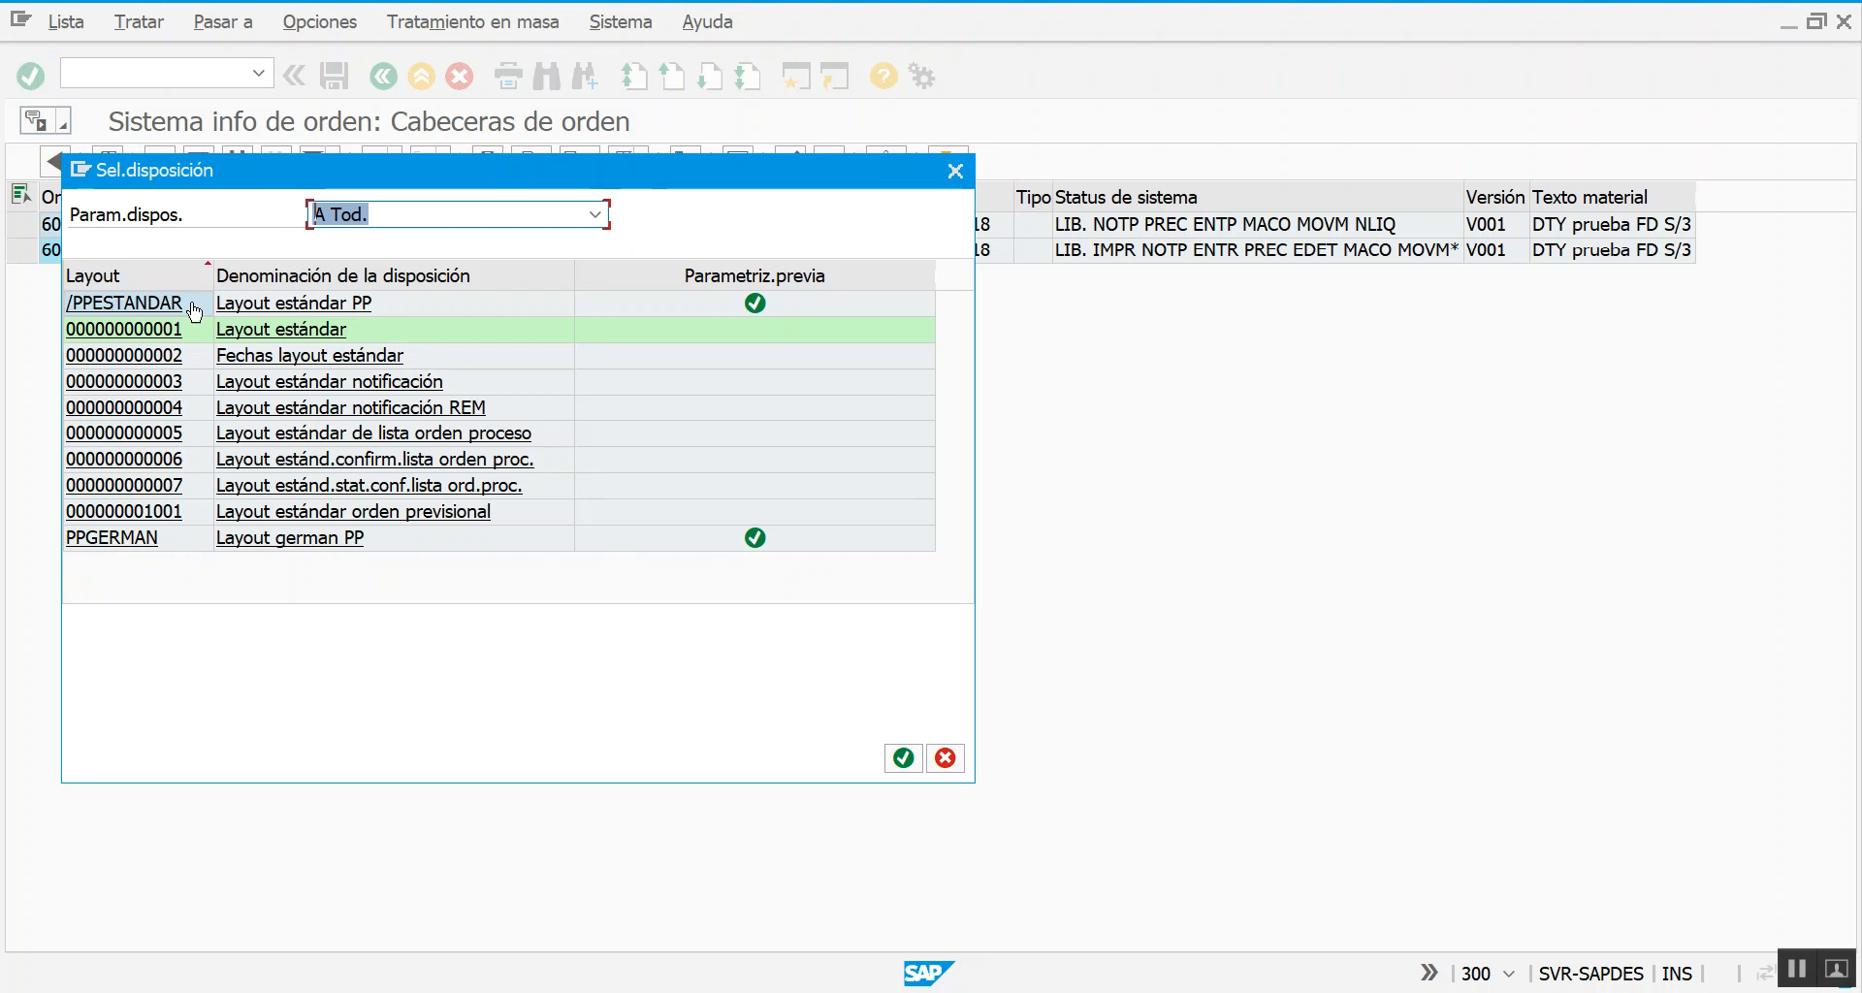
pyautogui.click(956, 171)
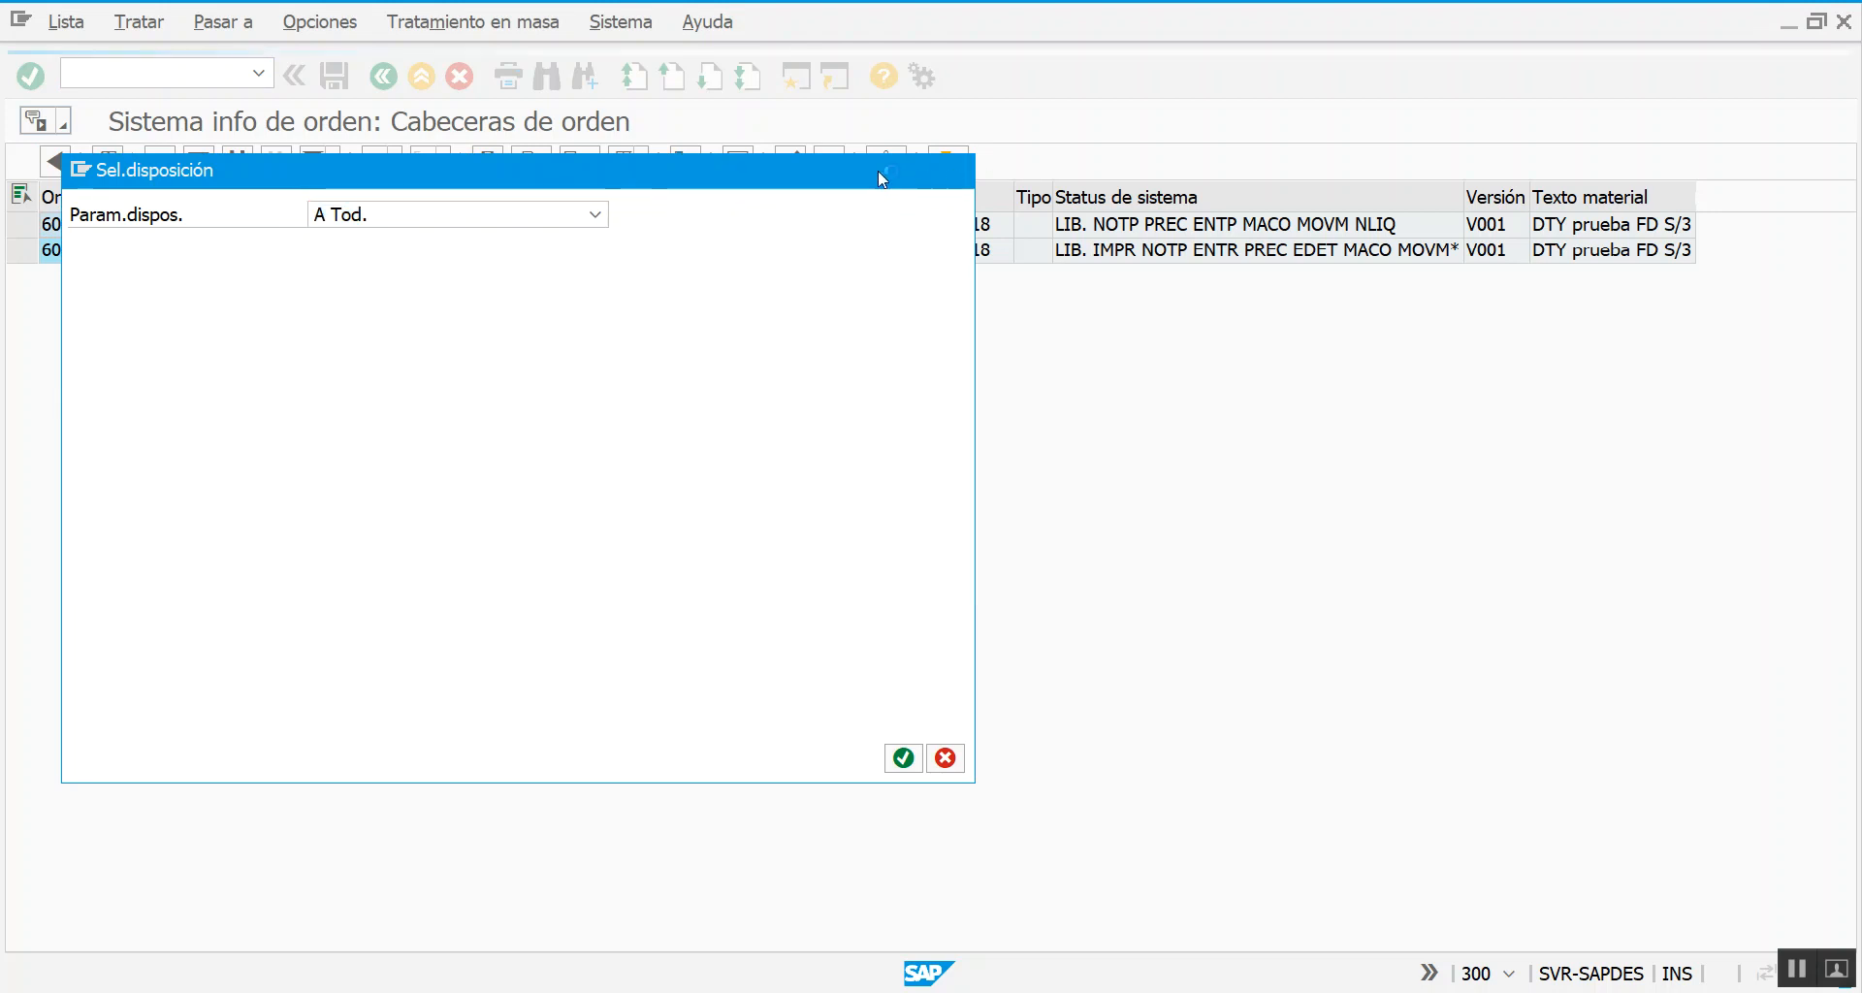
# Return to the production order selection screen and set its layout (Disposición) to PPGERMAN
pyautogui.click(383, 75)
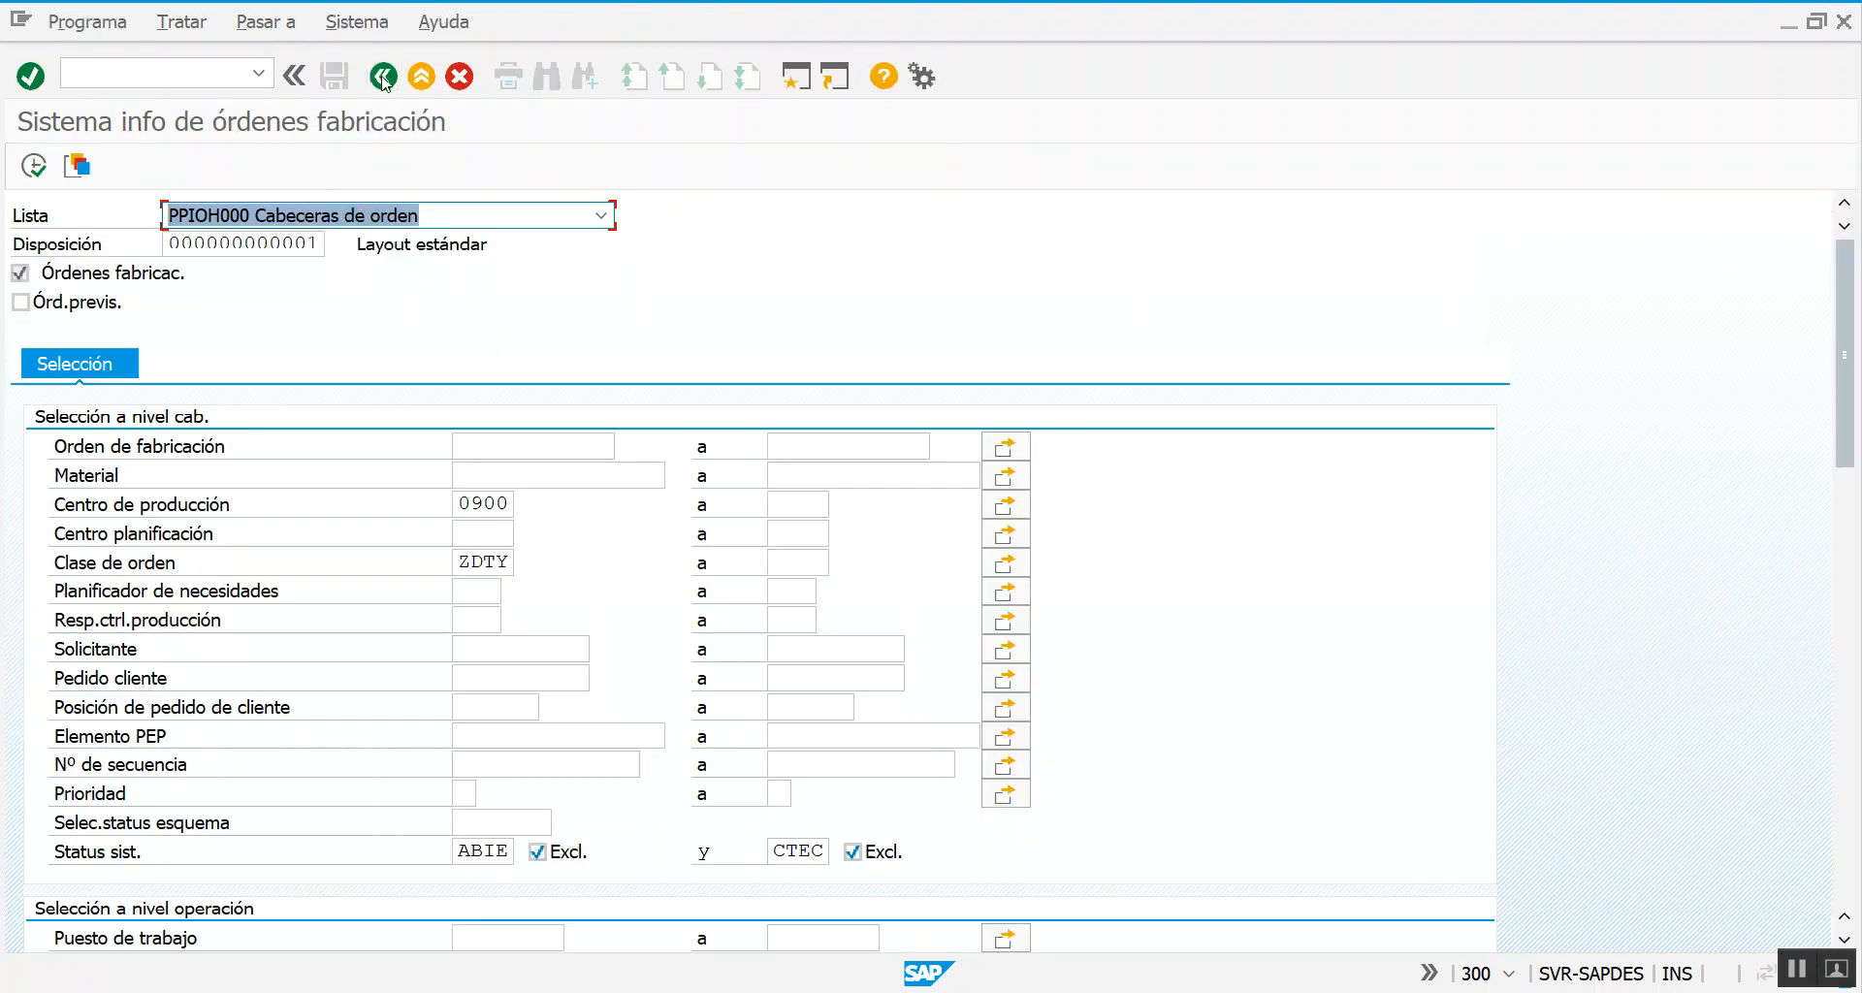
pyautogui.click(296, 250)
pyautogui.press('F4')
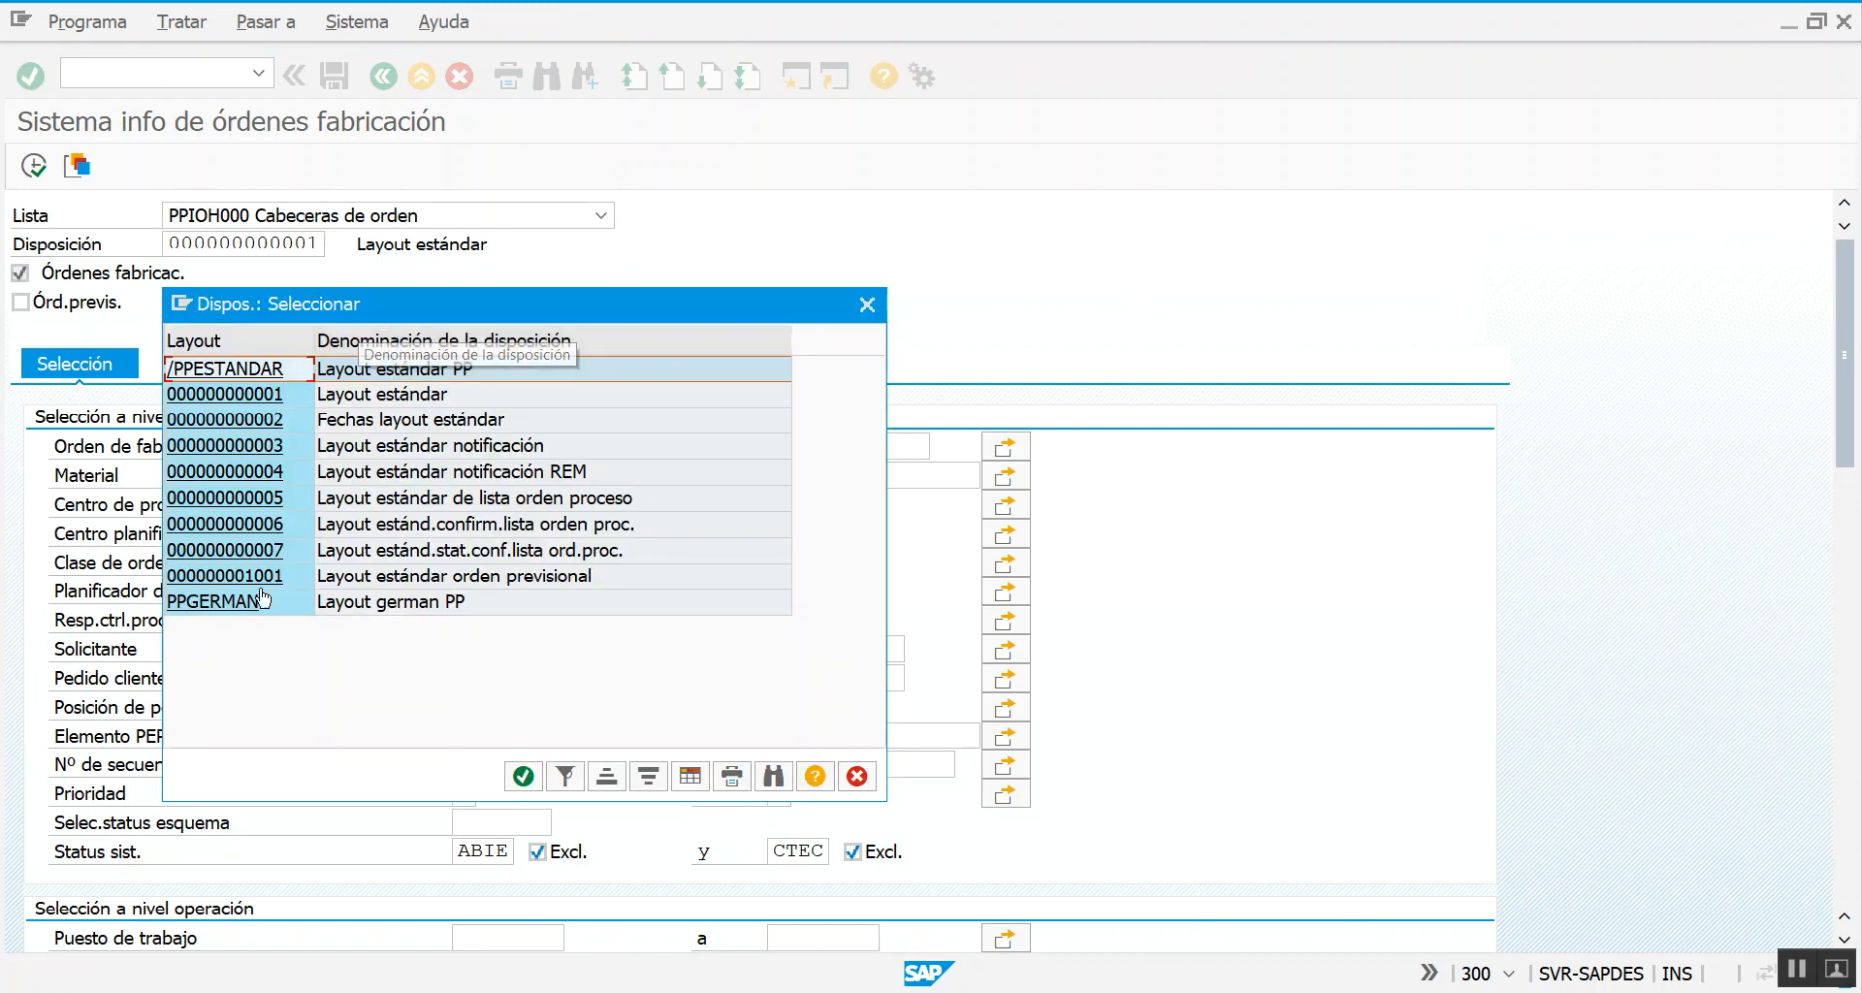
pyautogui.click(263, 599)
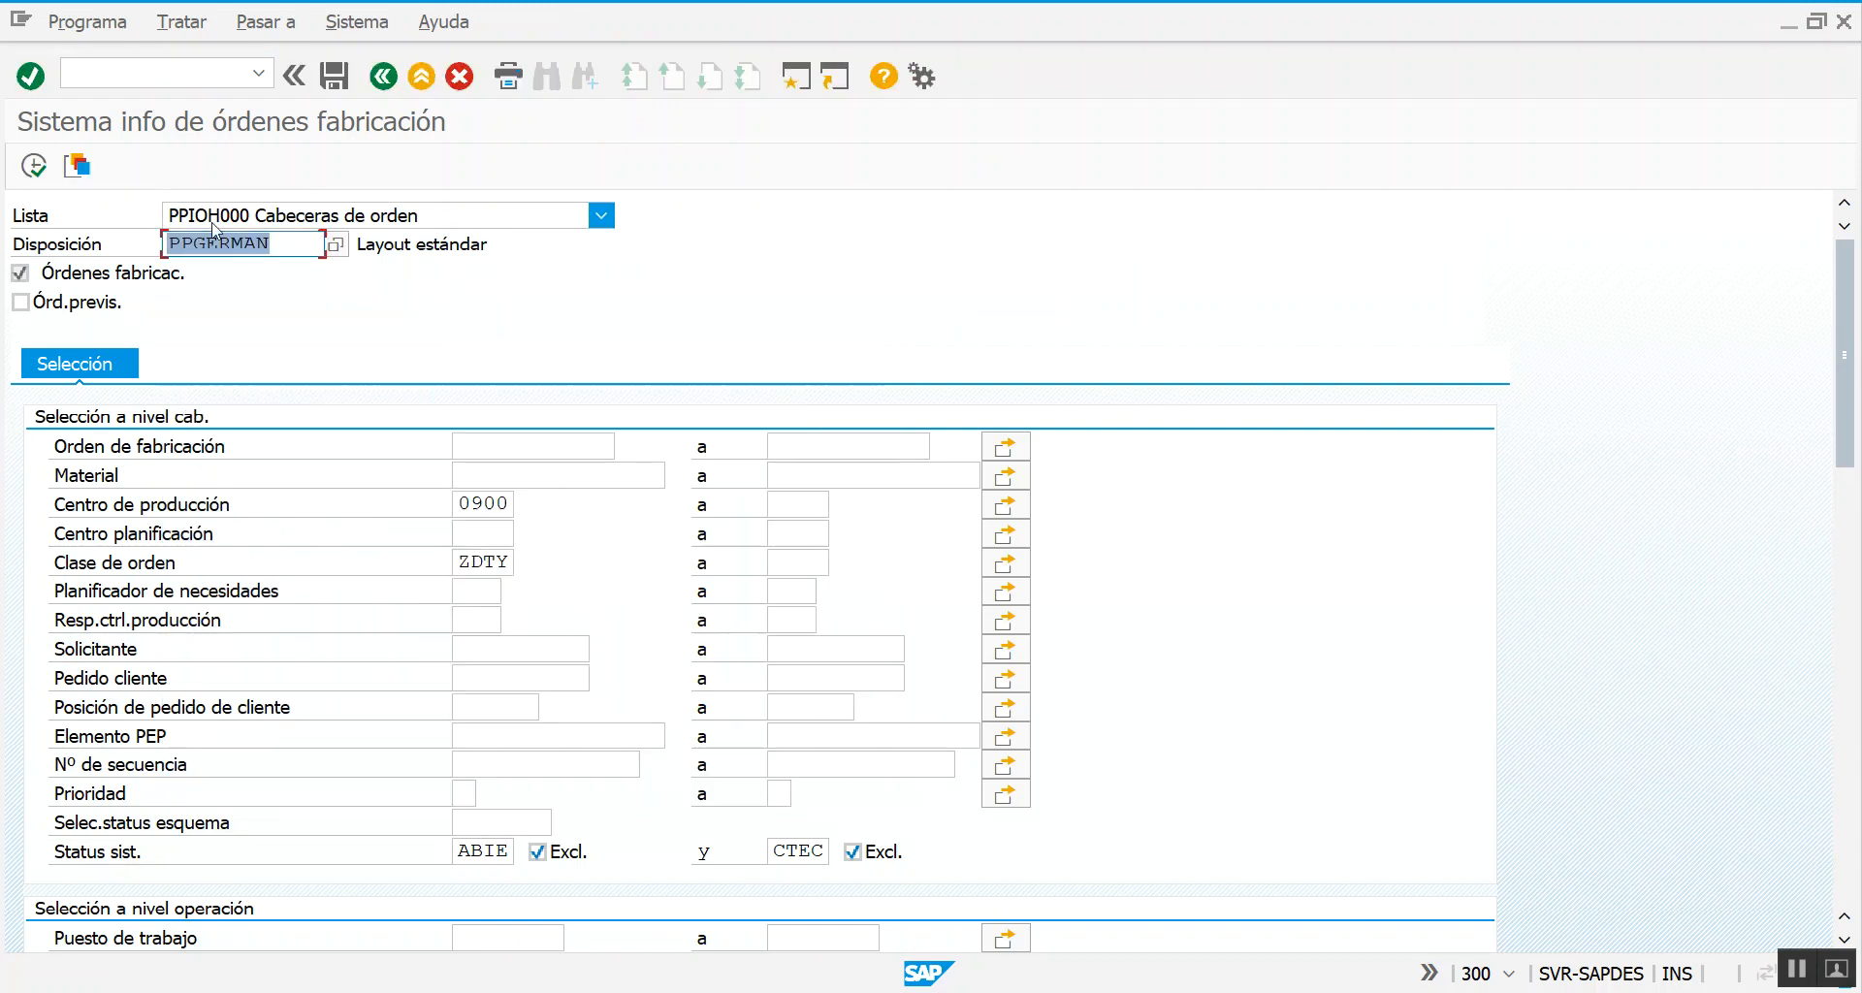
# Save the selection settings as variant PPORDLIBDTY, overwriting the existing variant
pyautogui.click(266, 21)
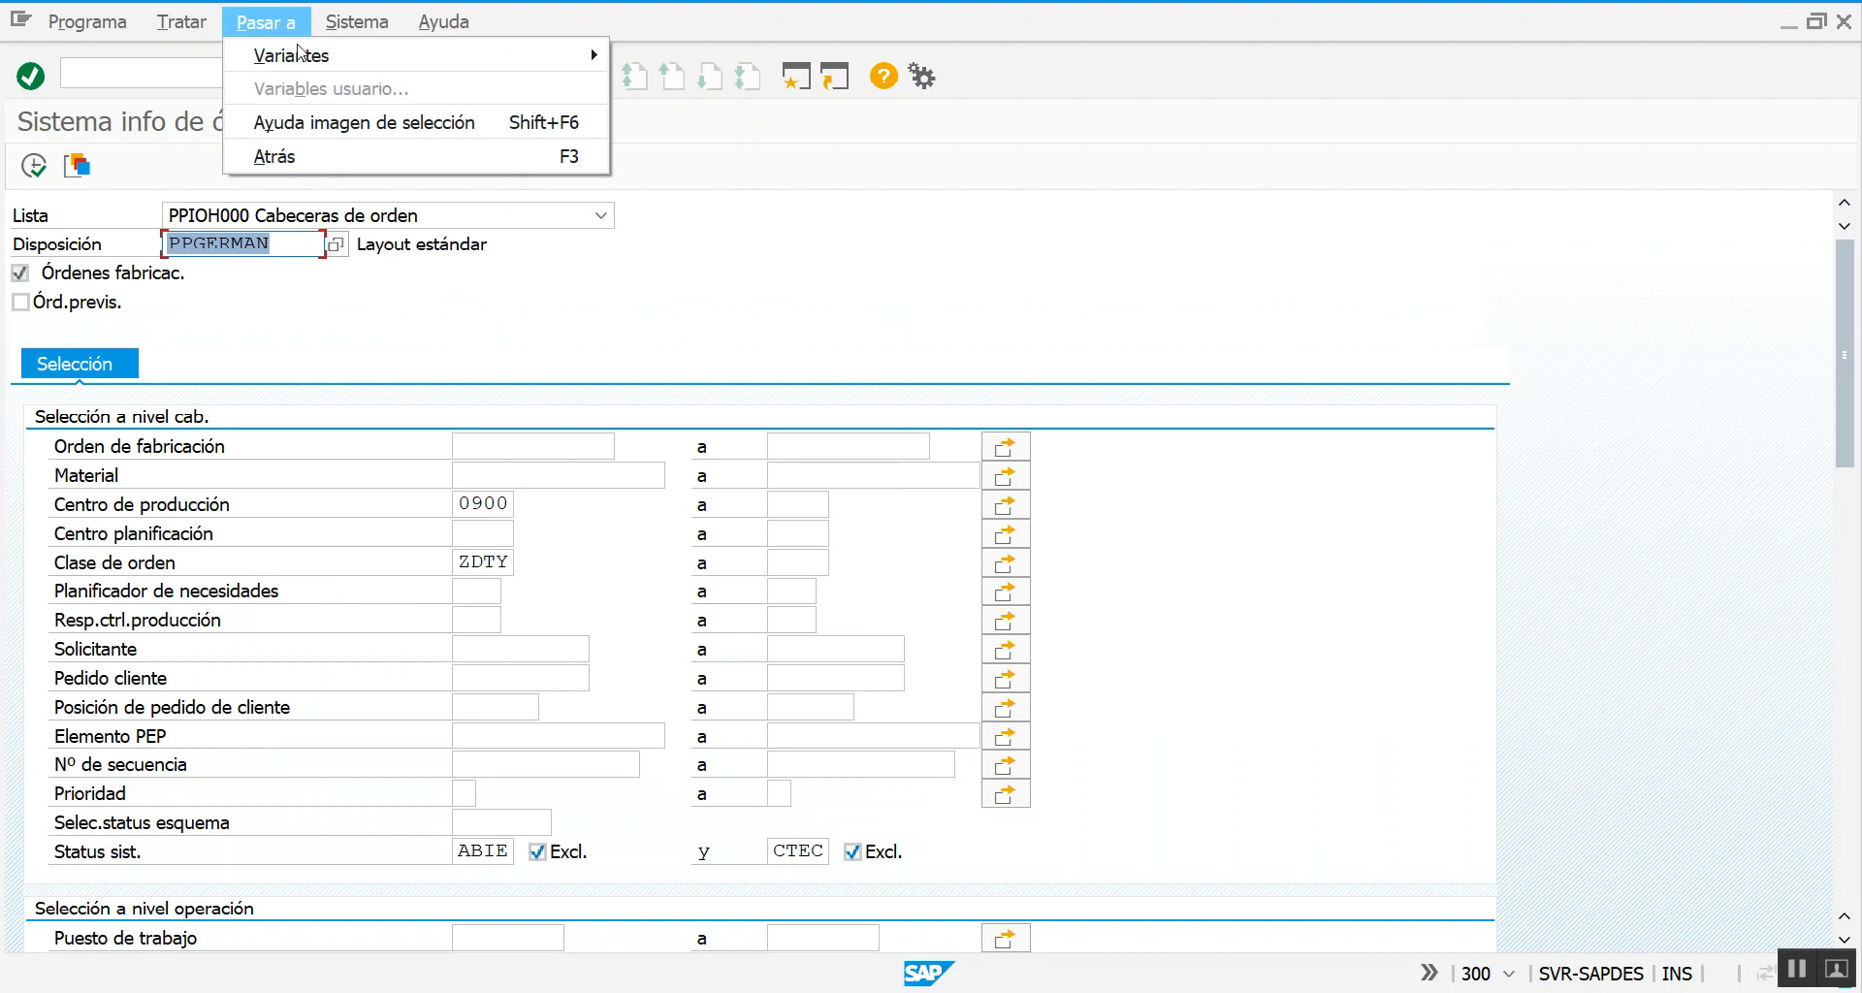
pyautogui.moveTo(446, 68)
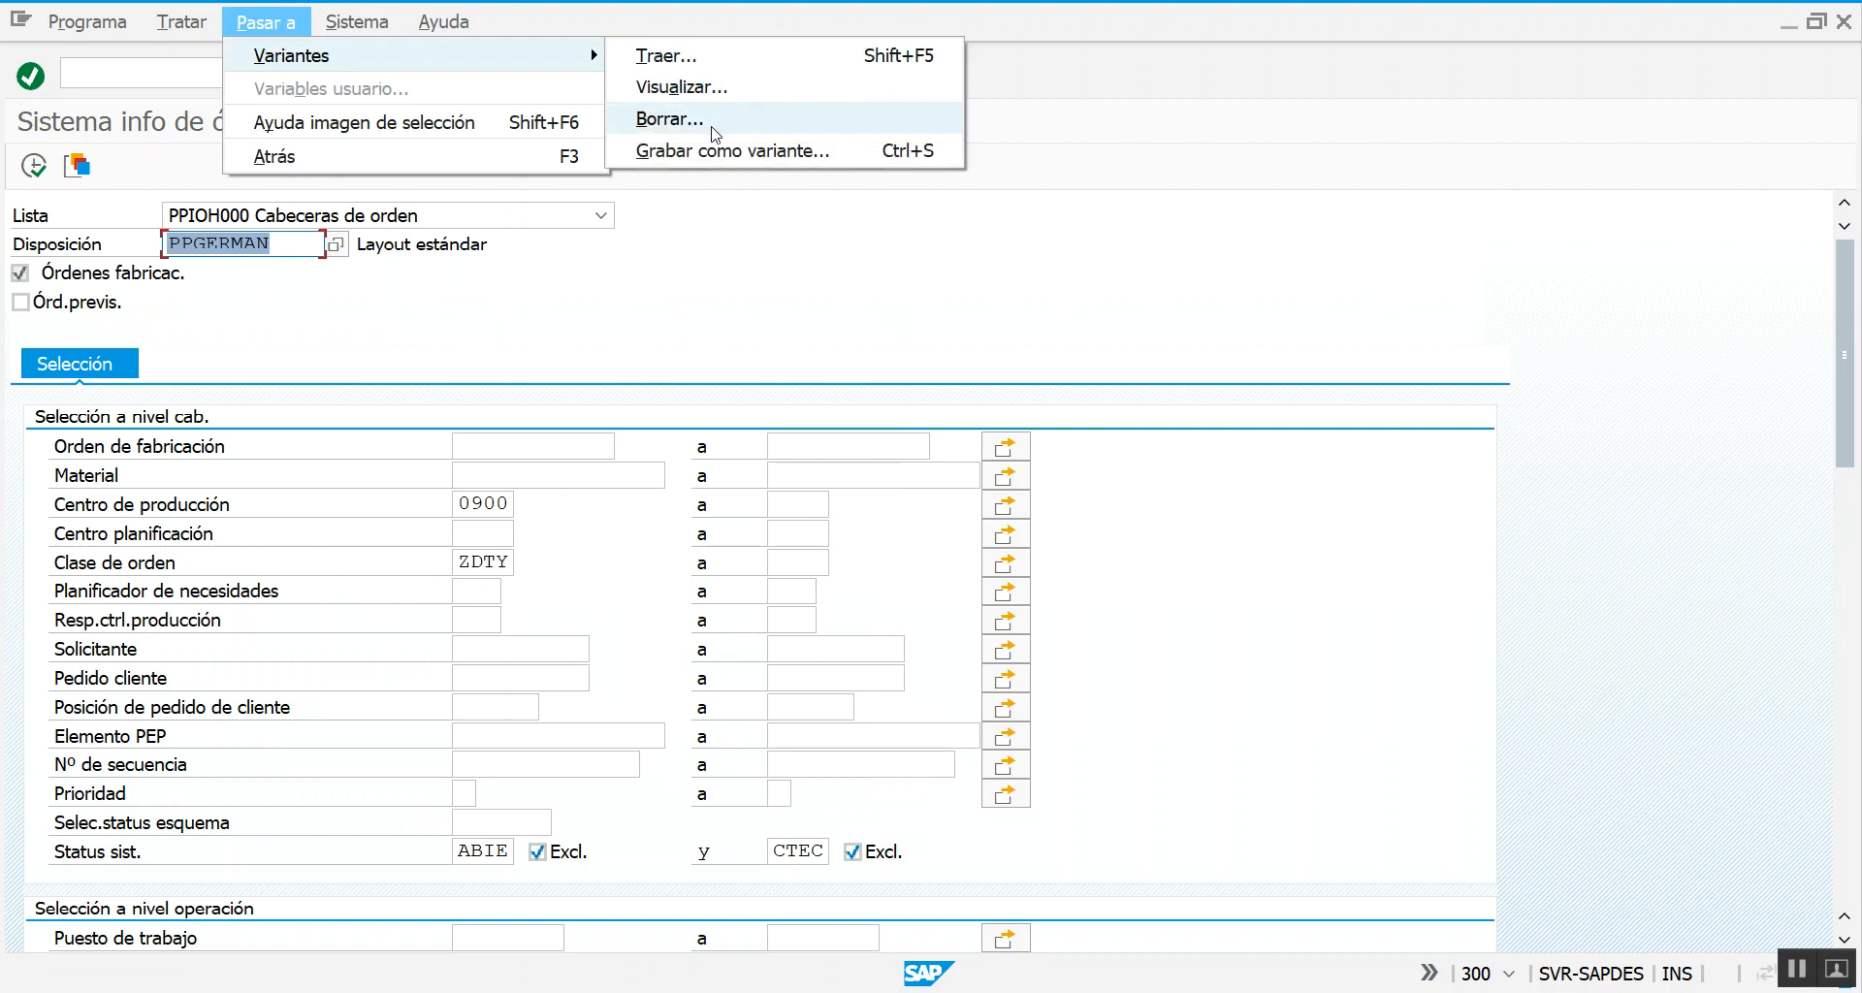
pyautogui.click(708, 150)
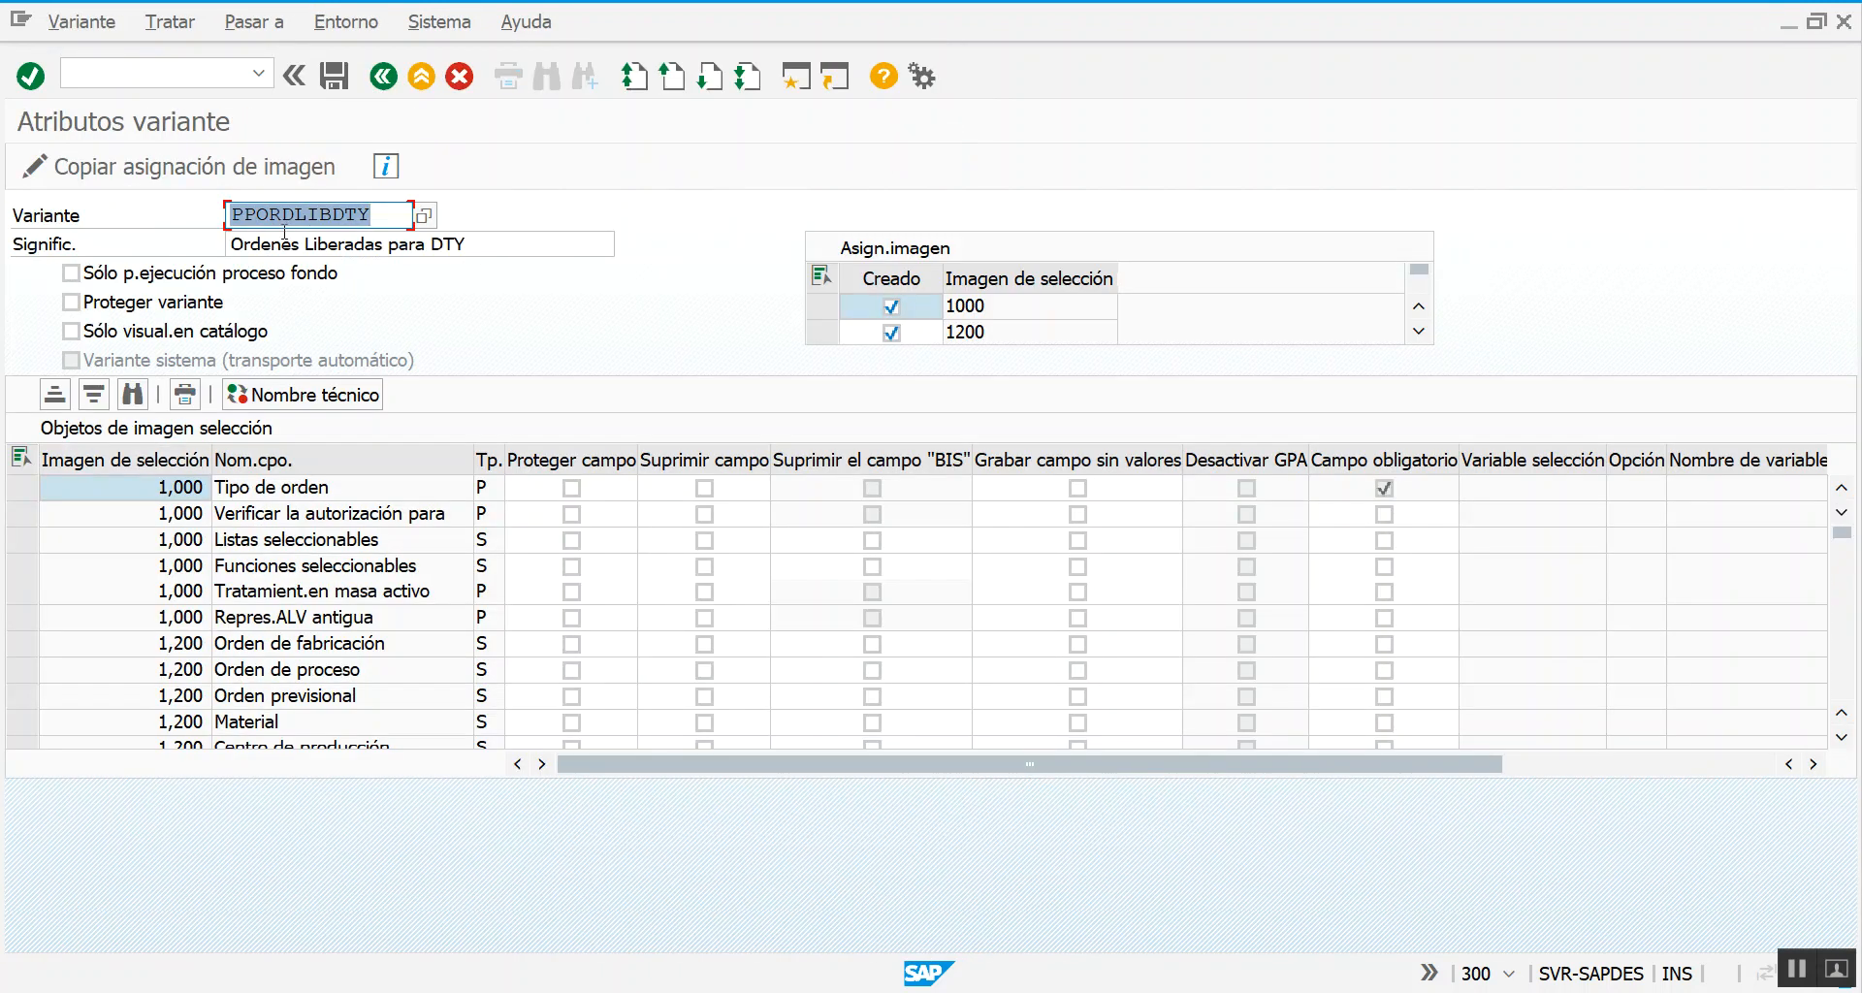
pyautogui.click(335, 75)
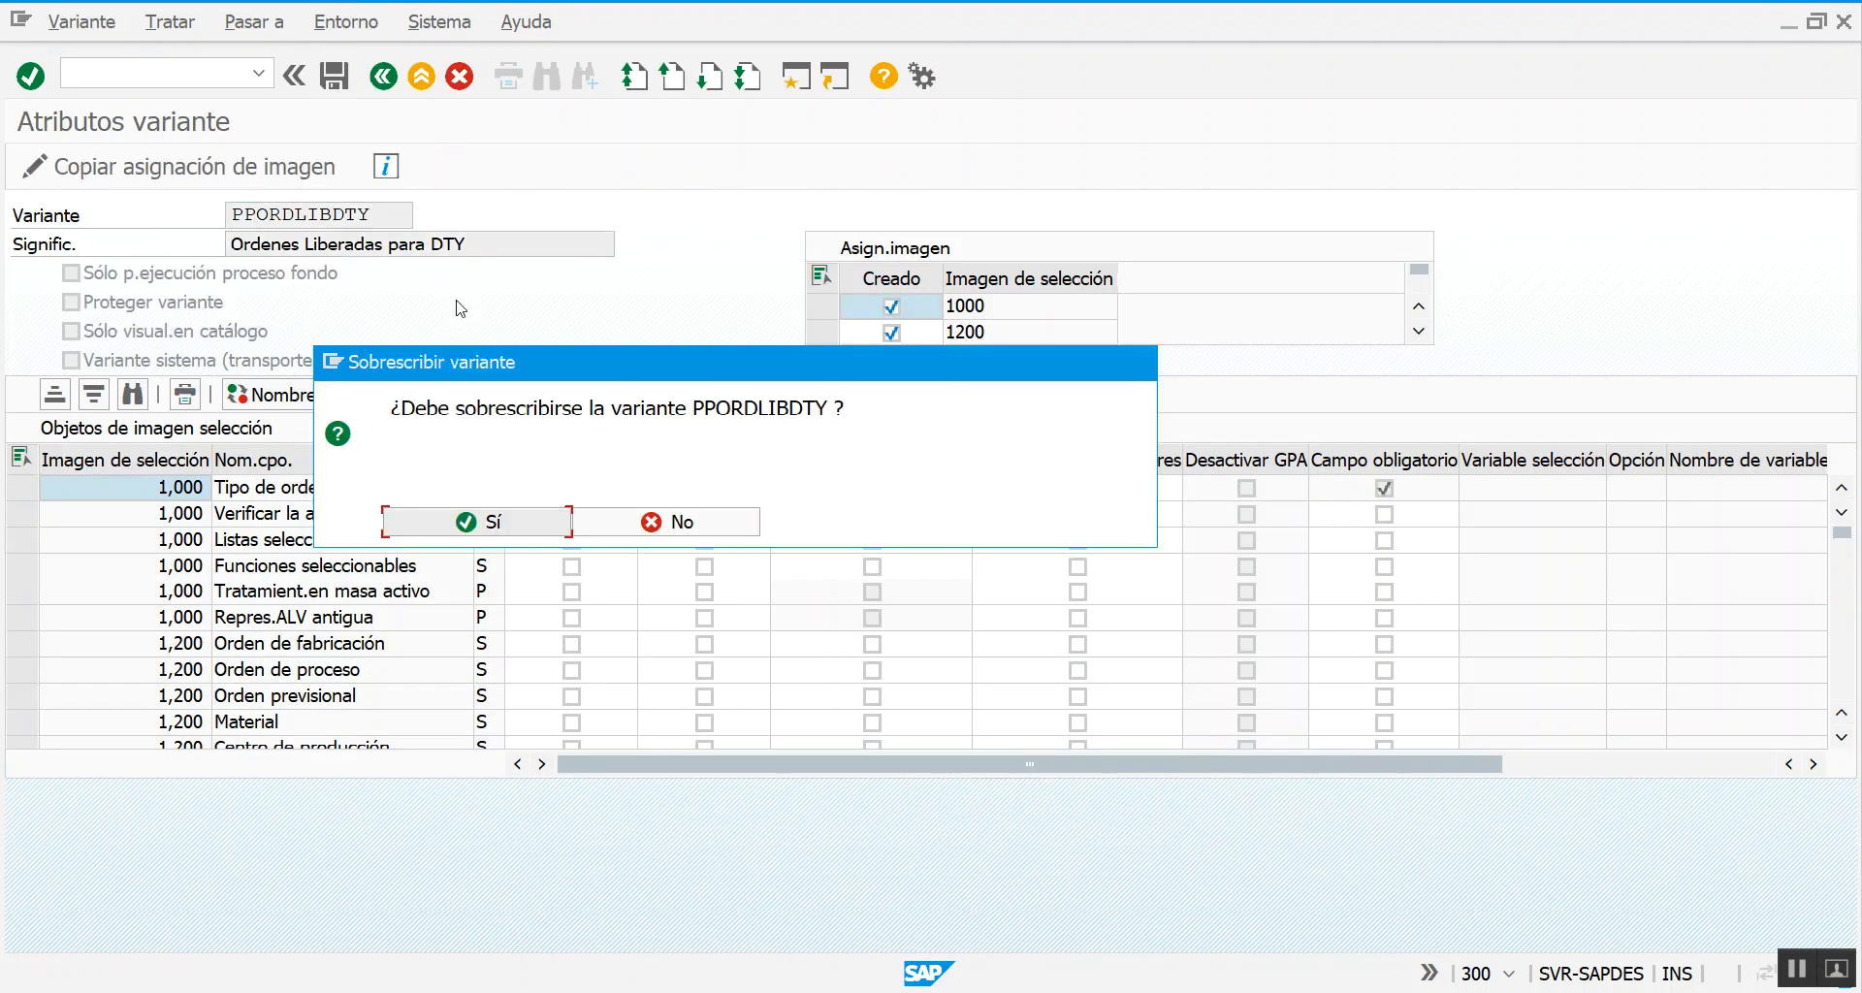
pyautogui.click(511, 529)
# Leave the production order information system and start the COOIS transaction again
pyautogui.click(383, 75)
pyautogui.click(257, 75)
pyautogui.click(97, 93)
pyautogui.press('Return')
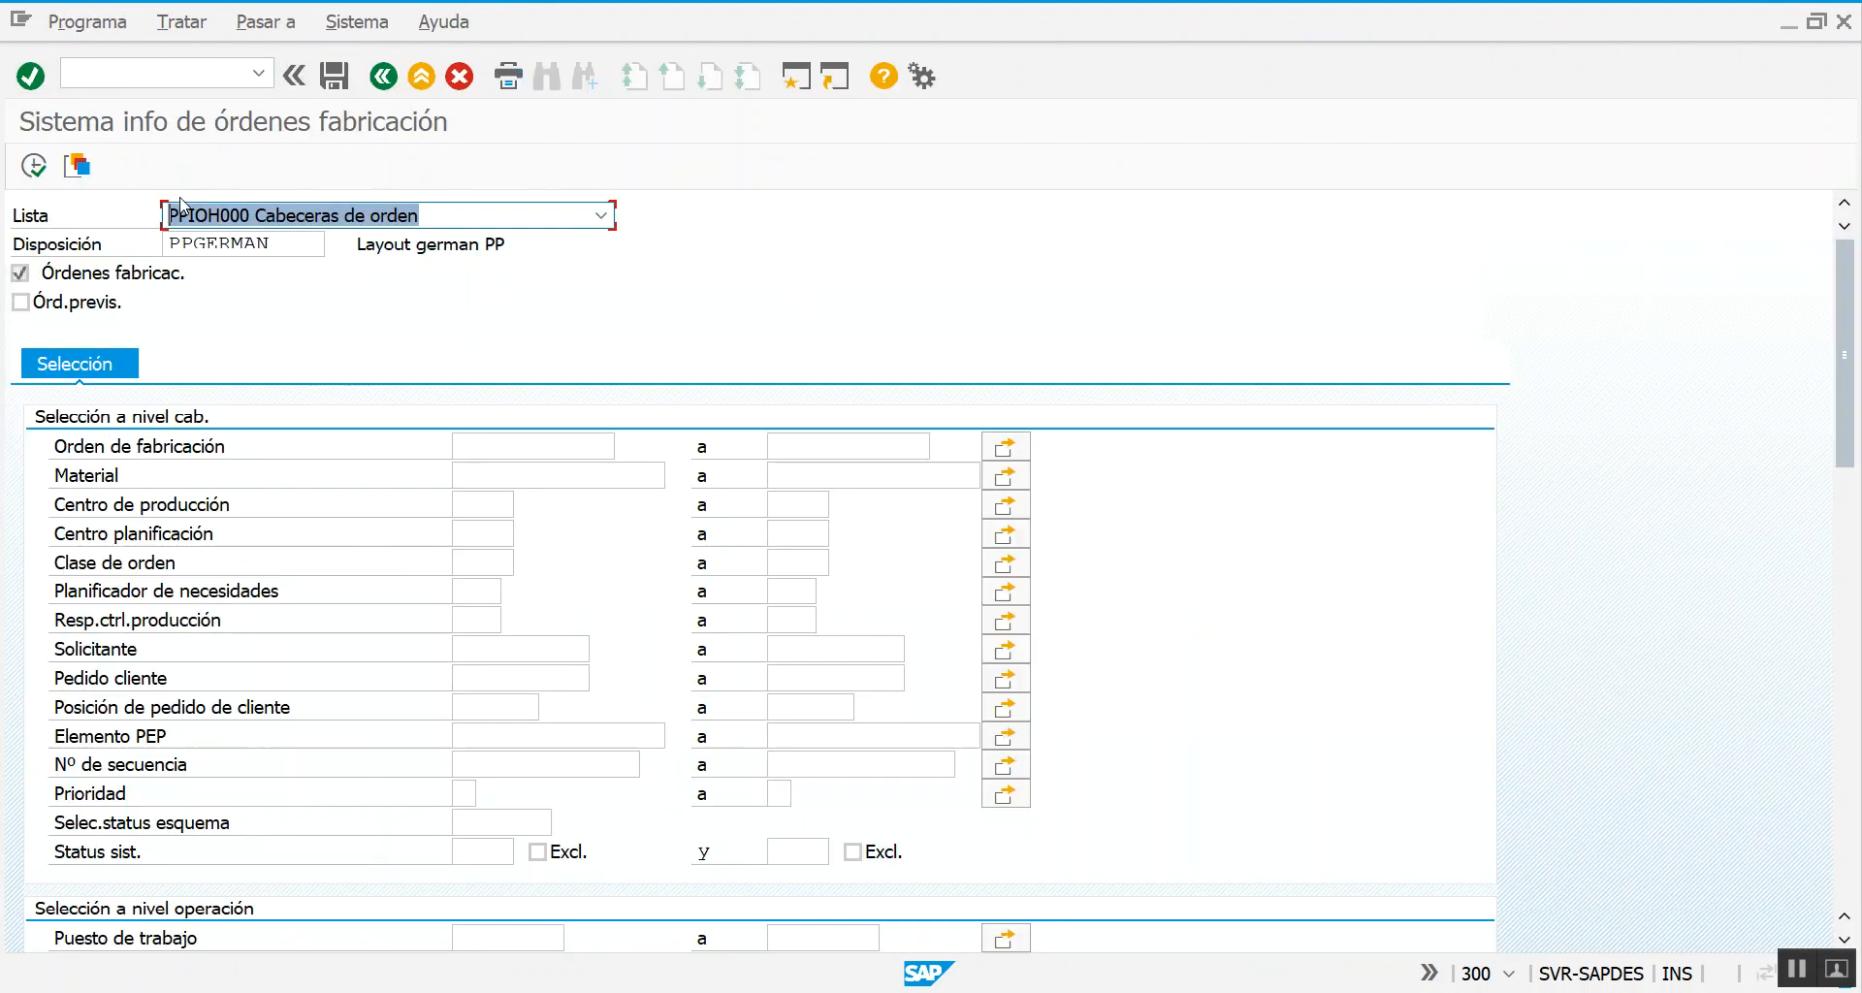
# Find the saved variants, load PPORDLIBDTY into the selection screen and go to its layout field
pyautogui.click(77, 165)
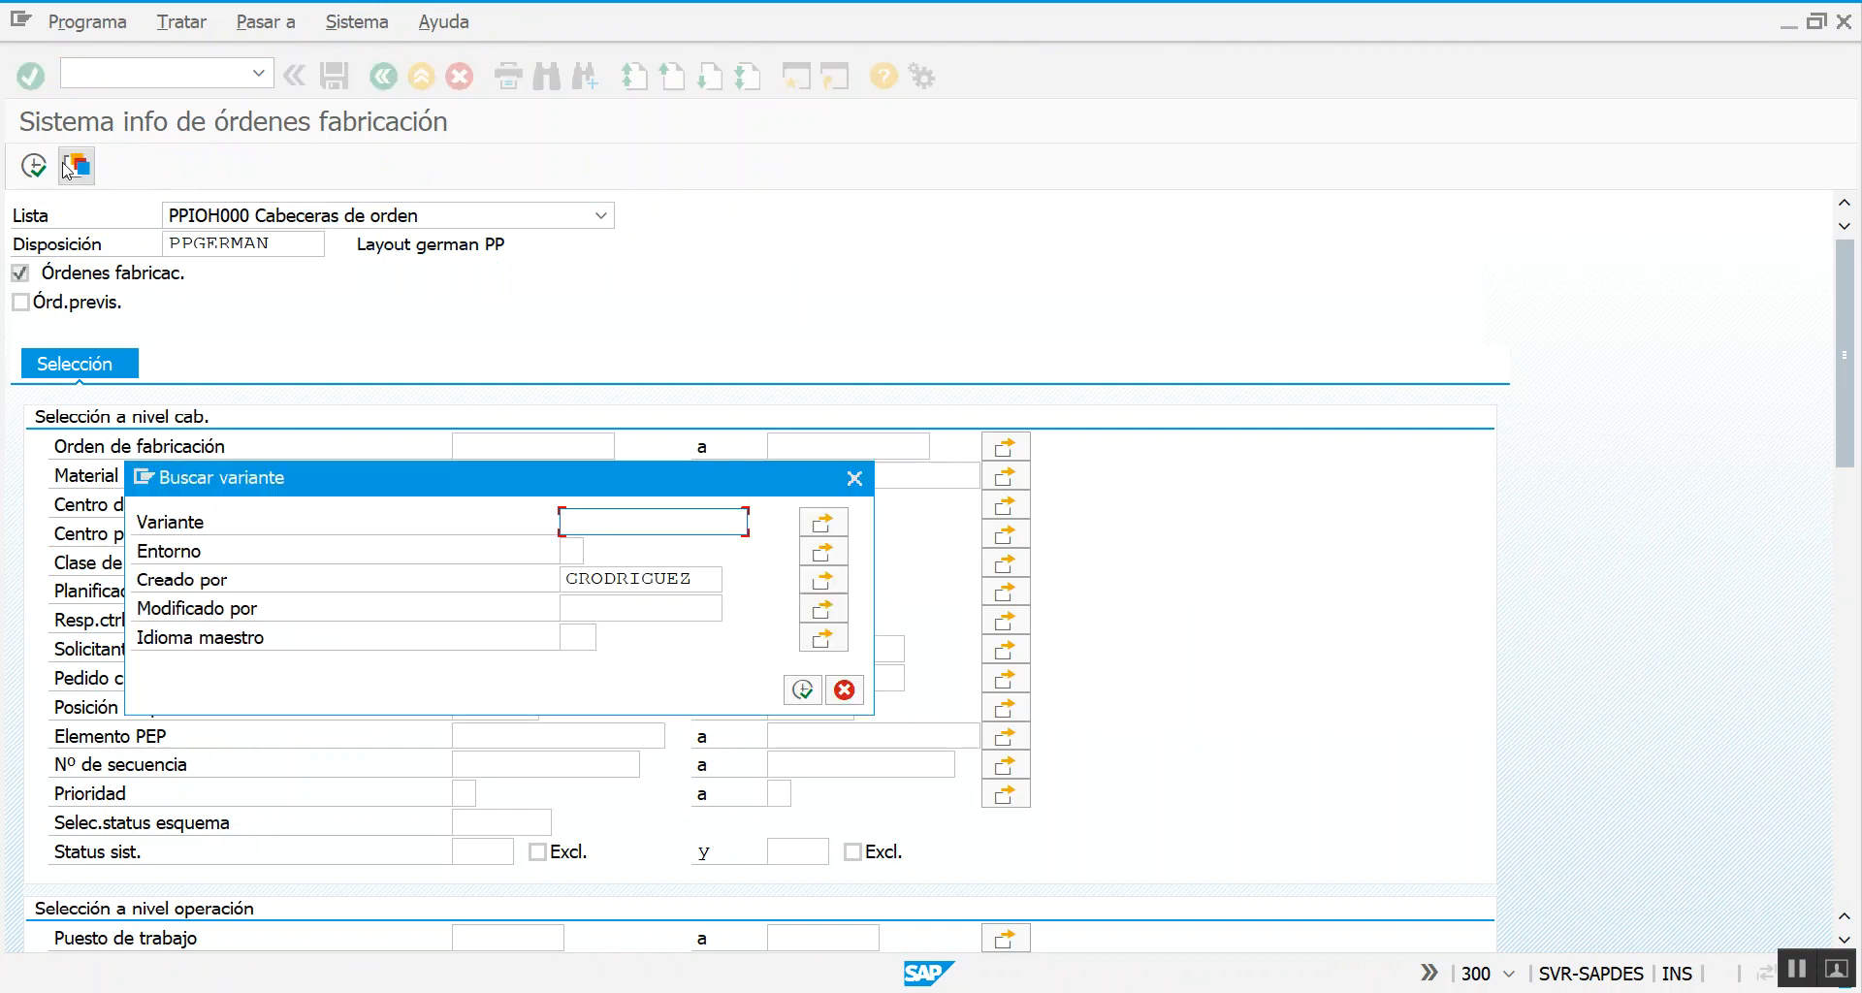
pyautogui.click(790, 693)
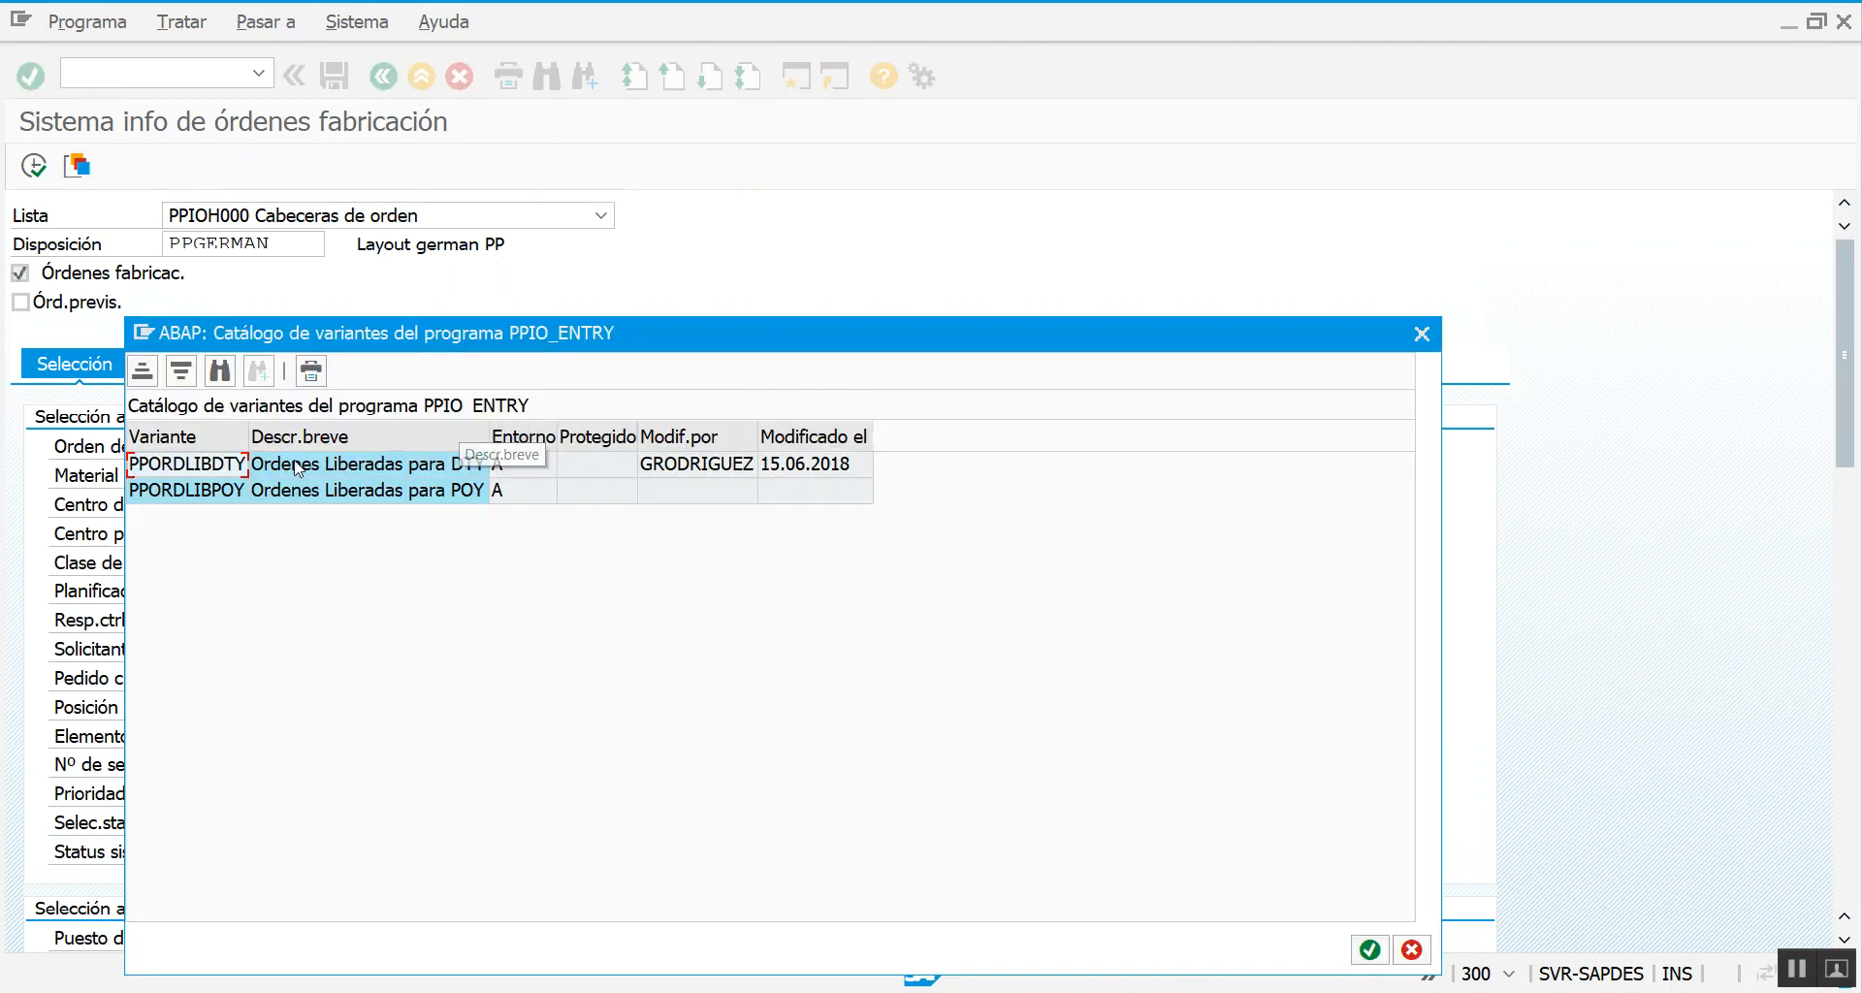
pyautogui.doubleClick(212, 468)
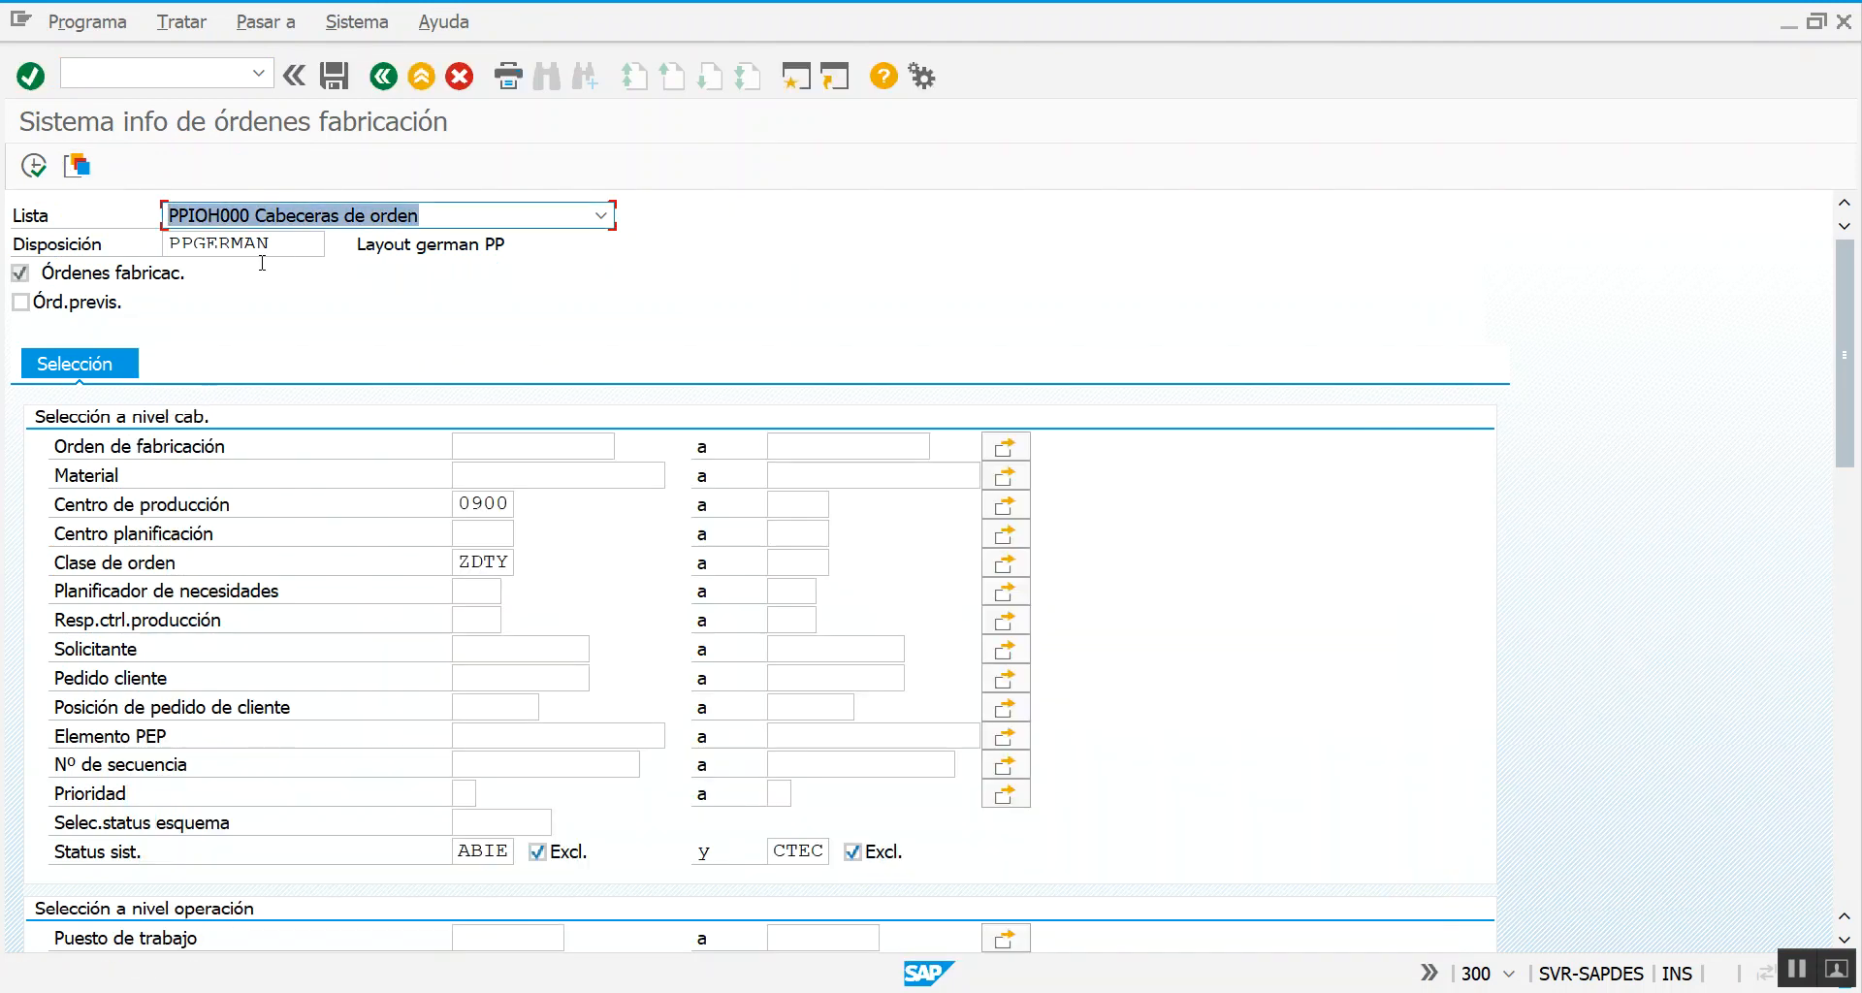
pyautogui.click(291, 243)
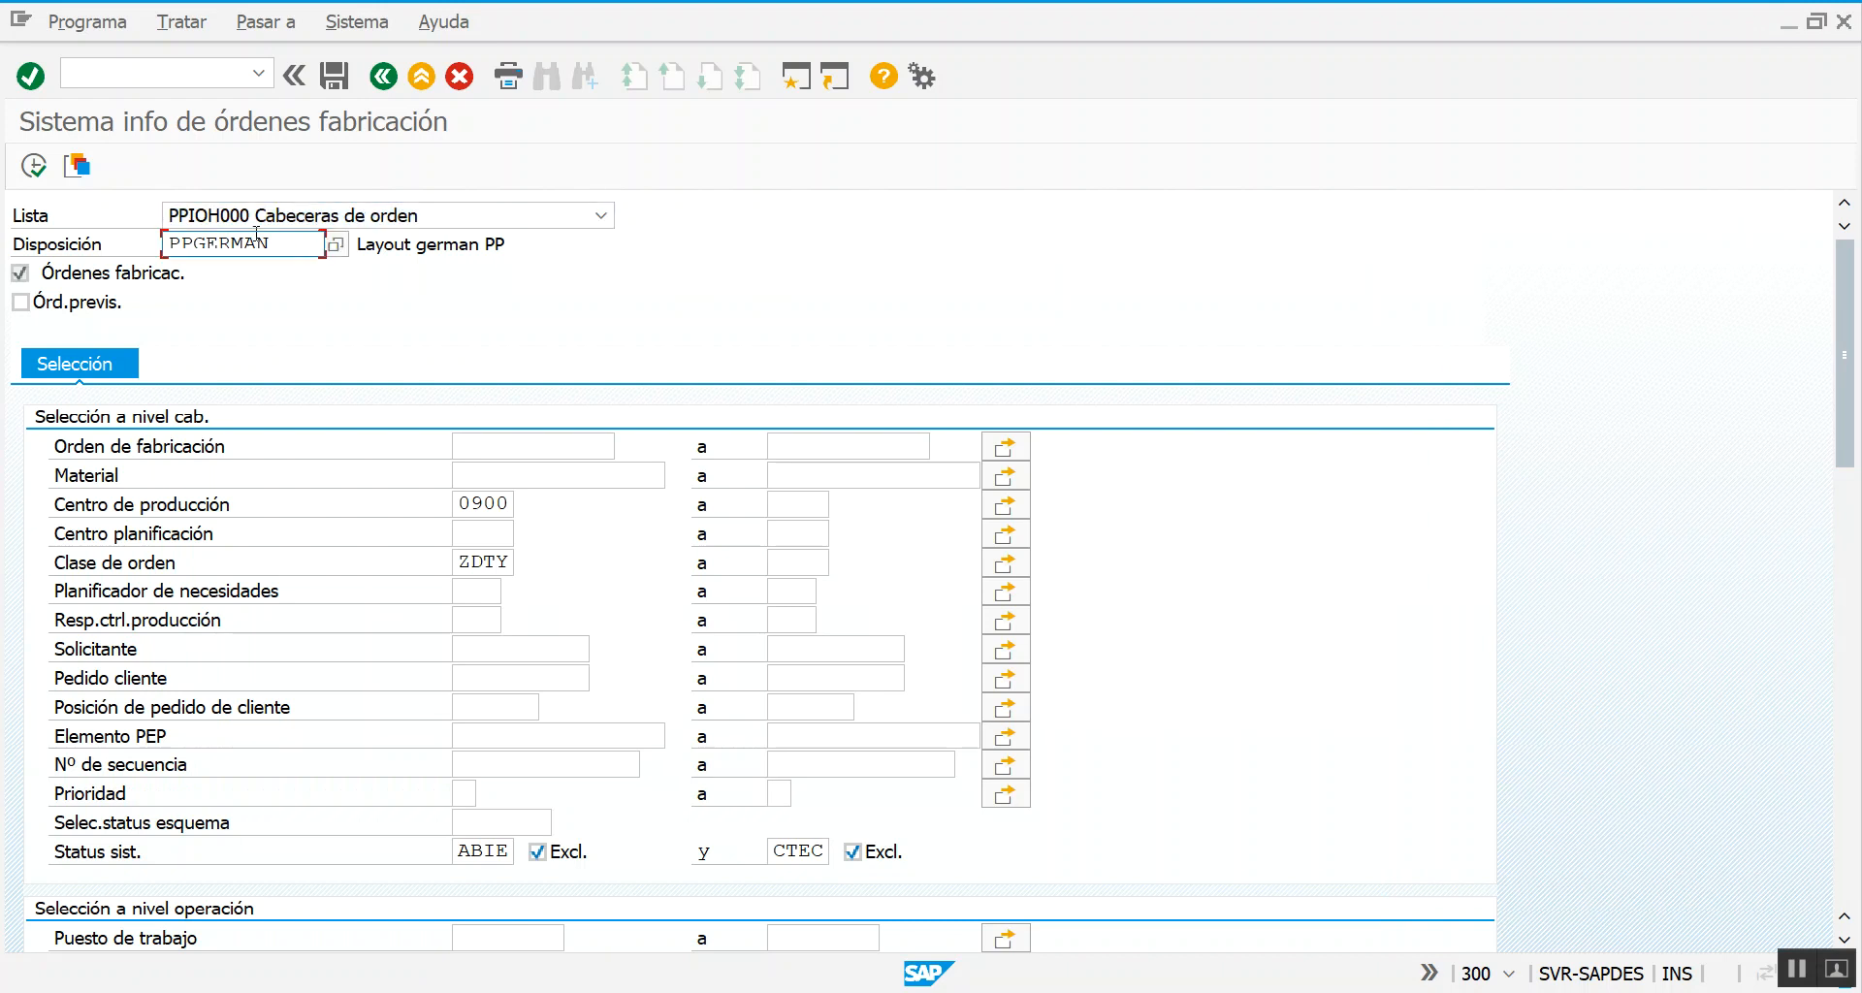